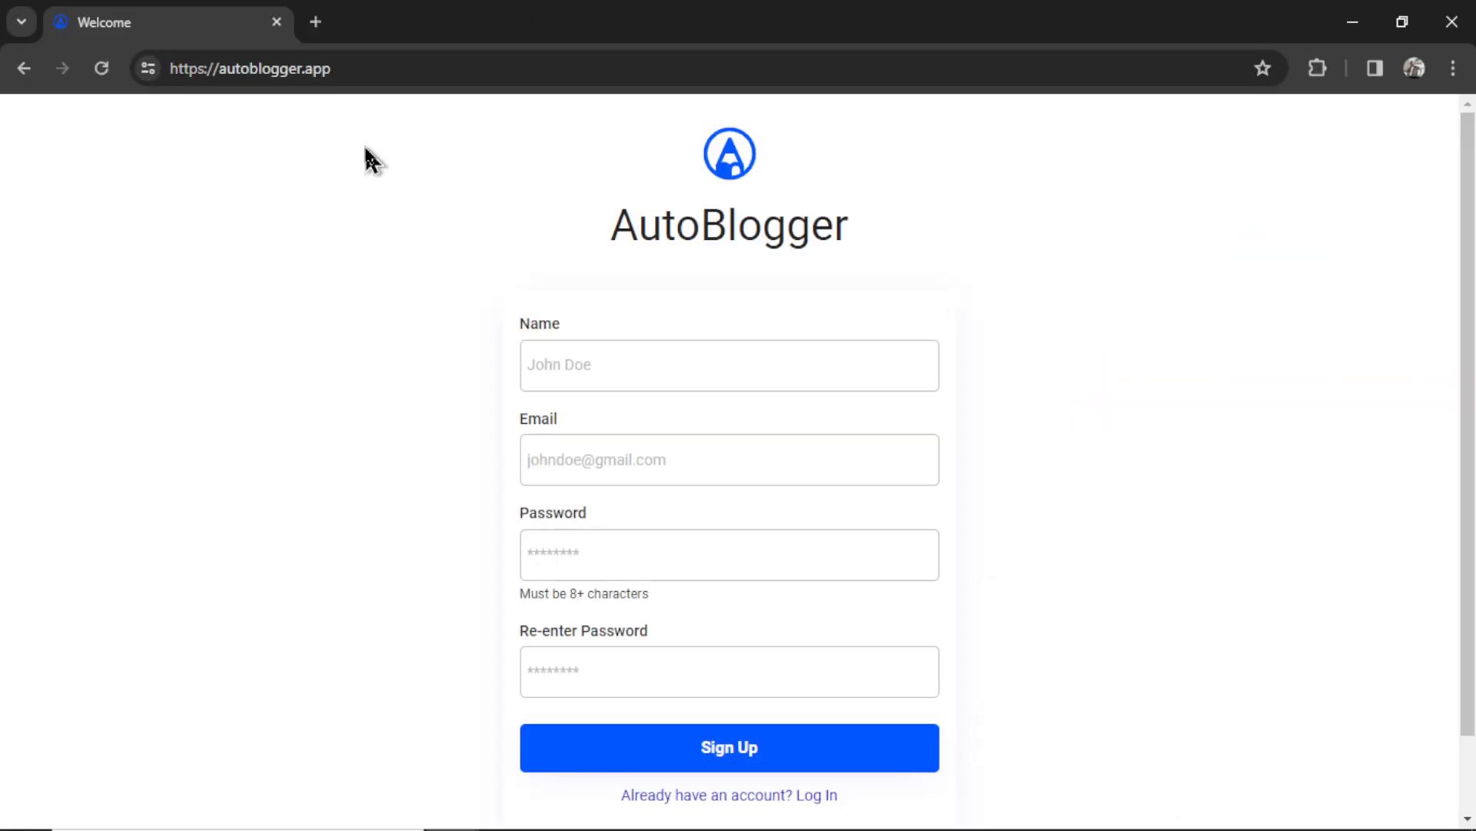
- Enter the account name and e-mail address, then submit the AutoBlogger sign-up form
left_click(746, 377)
type("WesGPT")
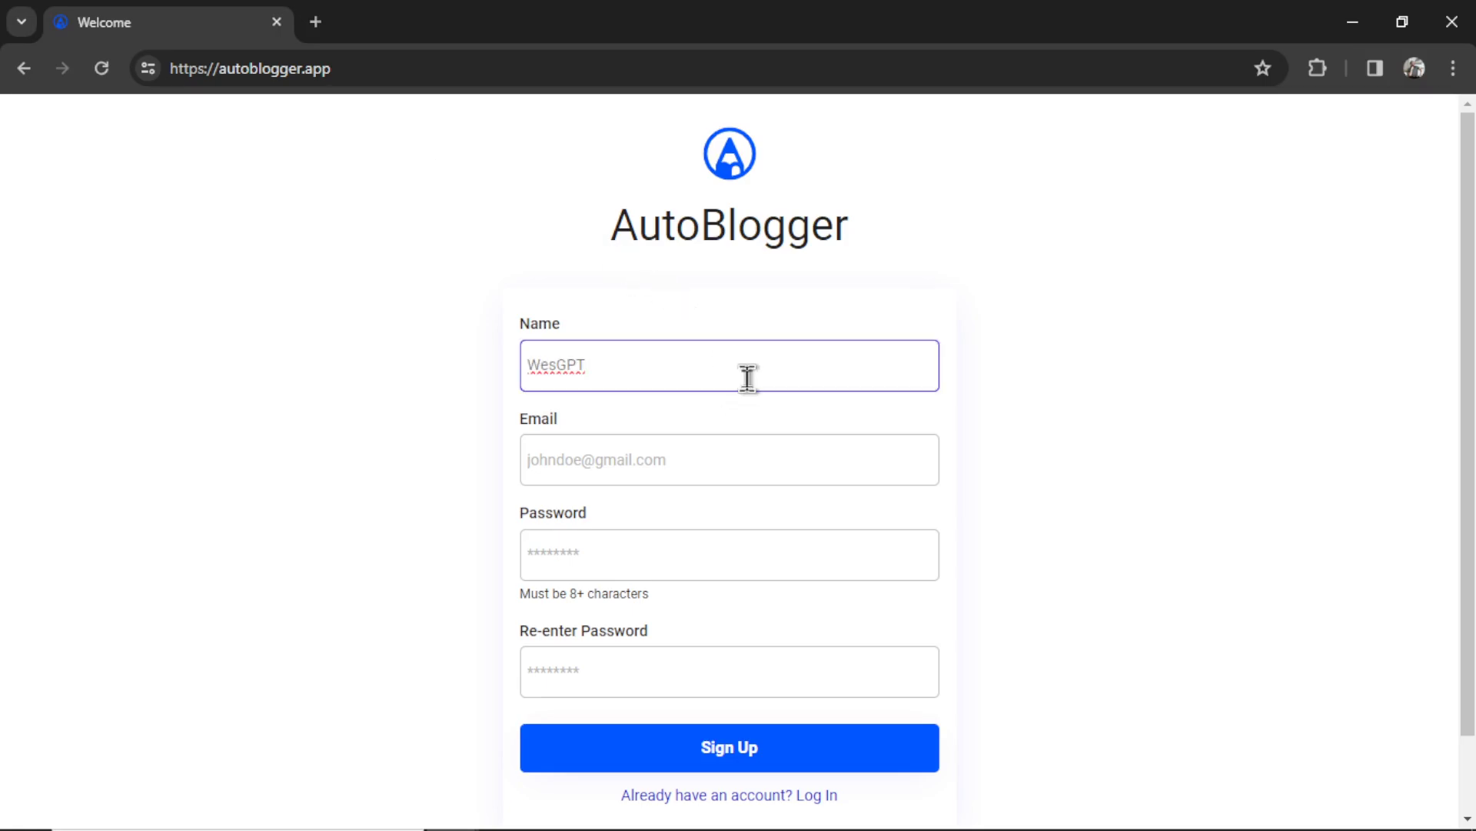
left_click(760, 458)
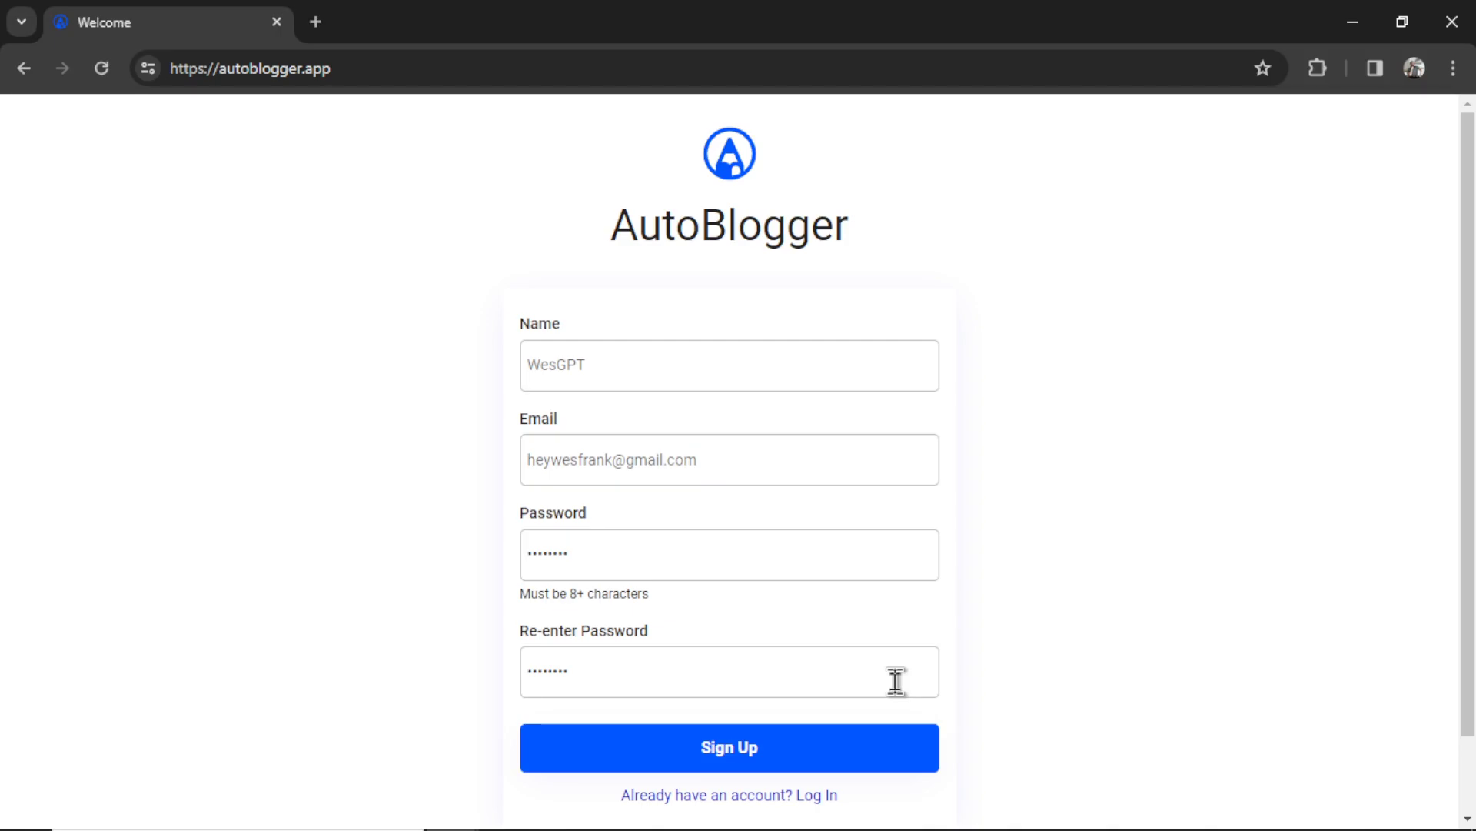
left_click(852, 753)
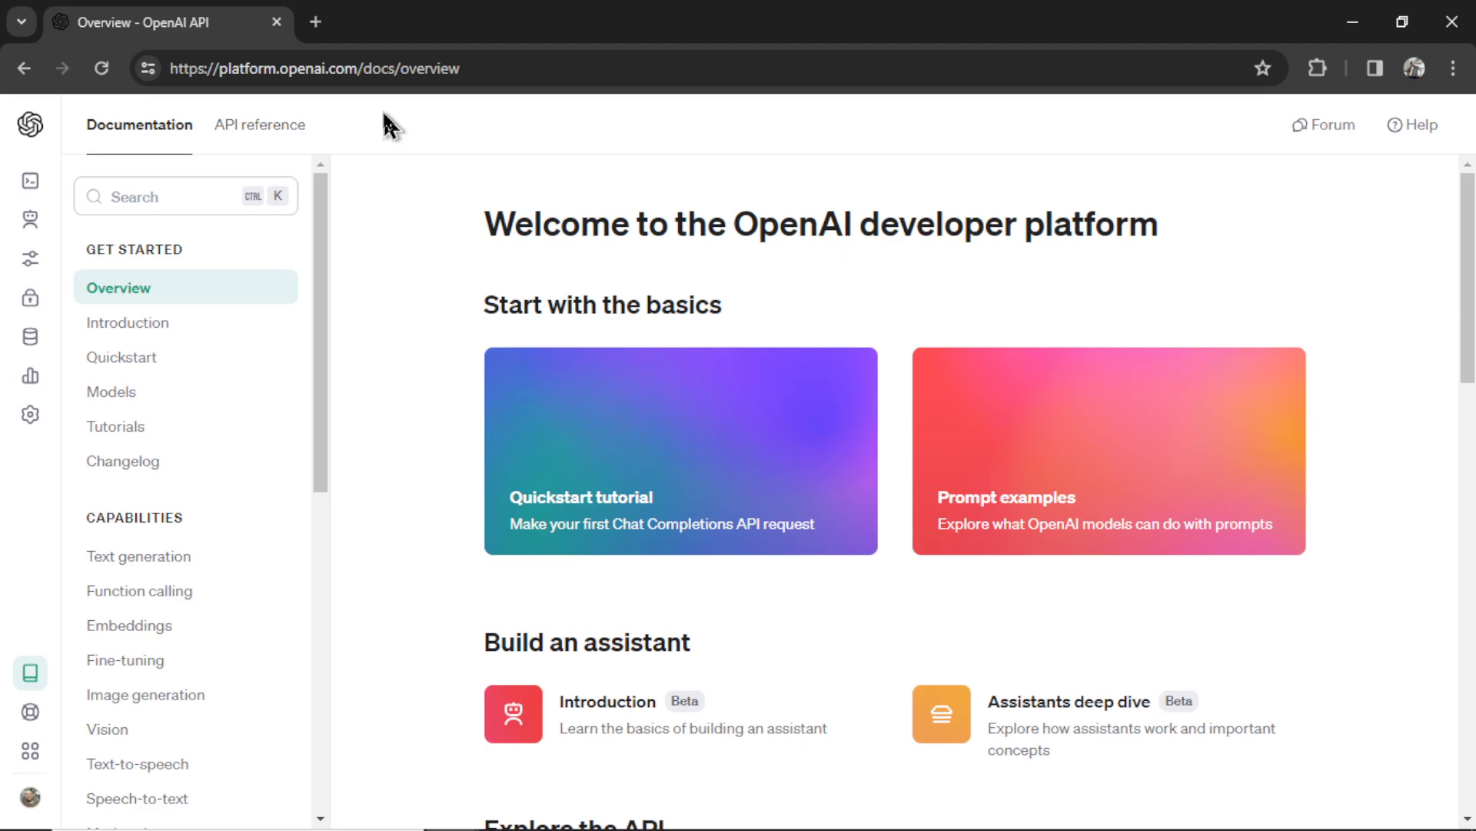
- Generate an OpenAI secret key named 'shopify blogger' from the API keys page
mouse_move(76, 457)
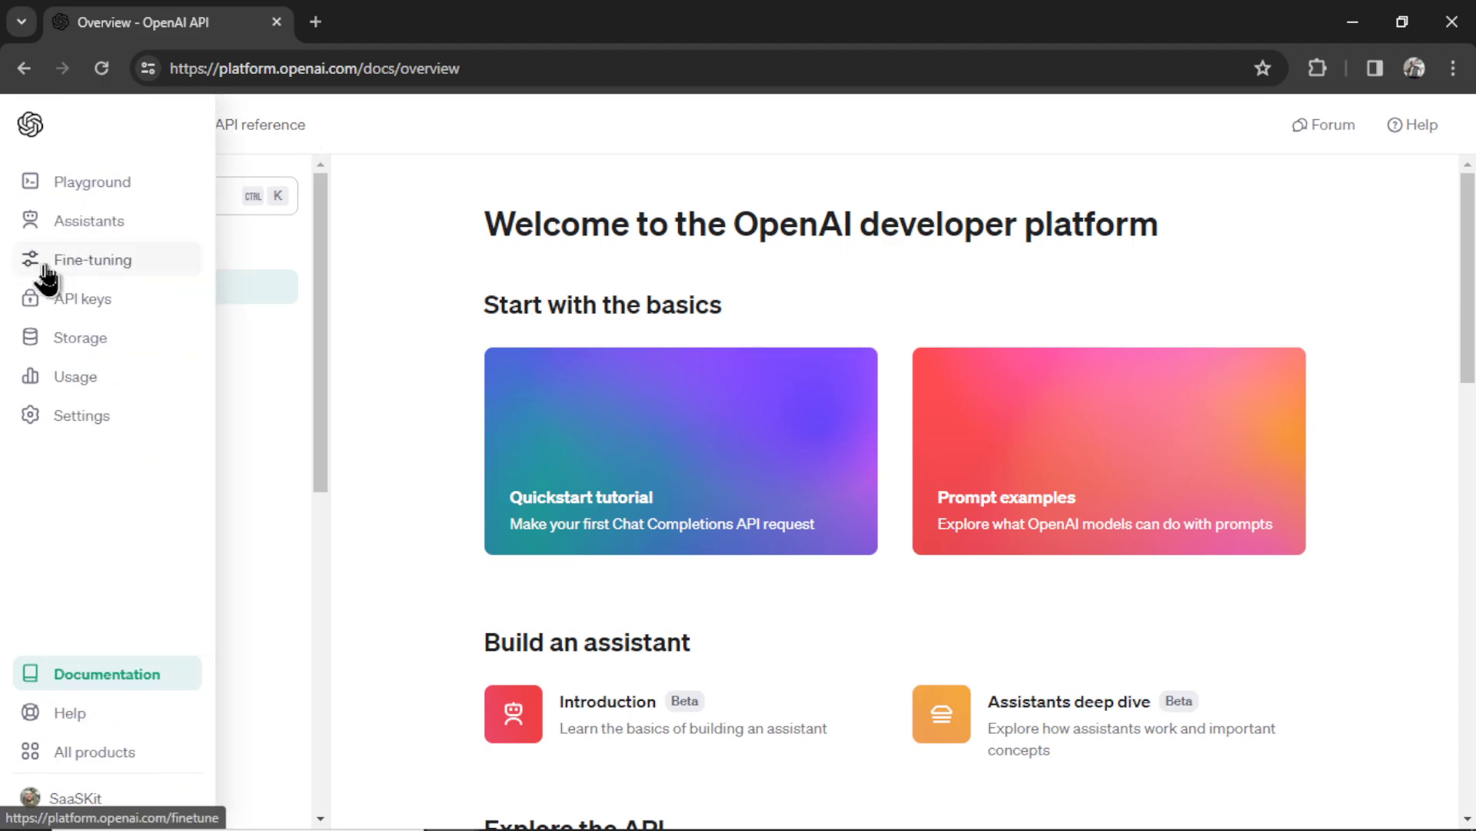
left_click(121, 299)
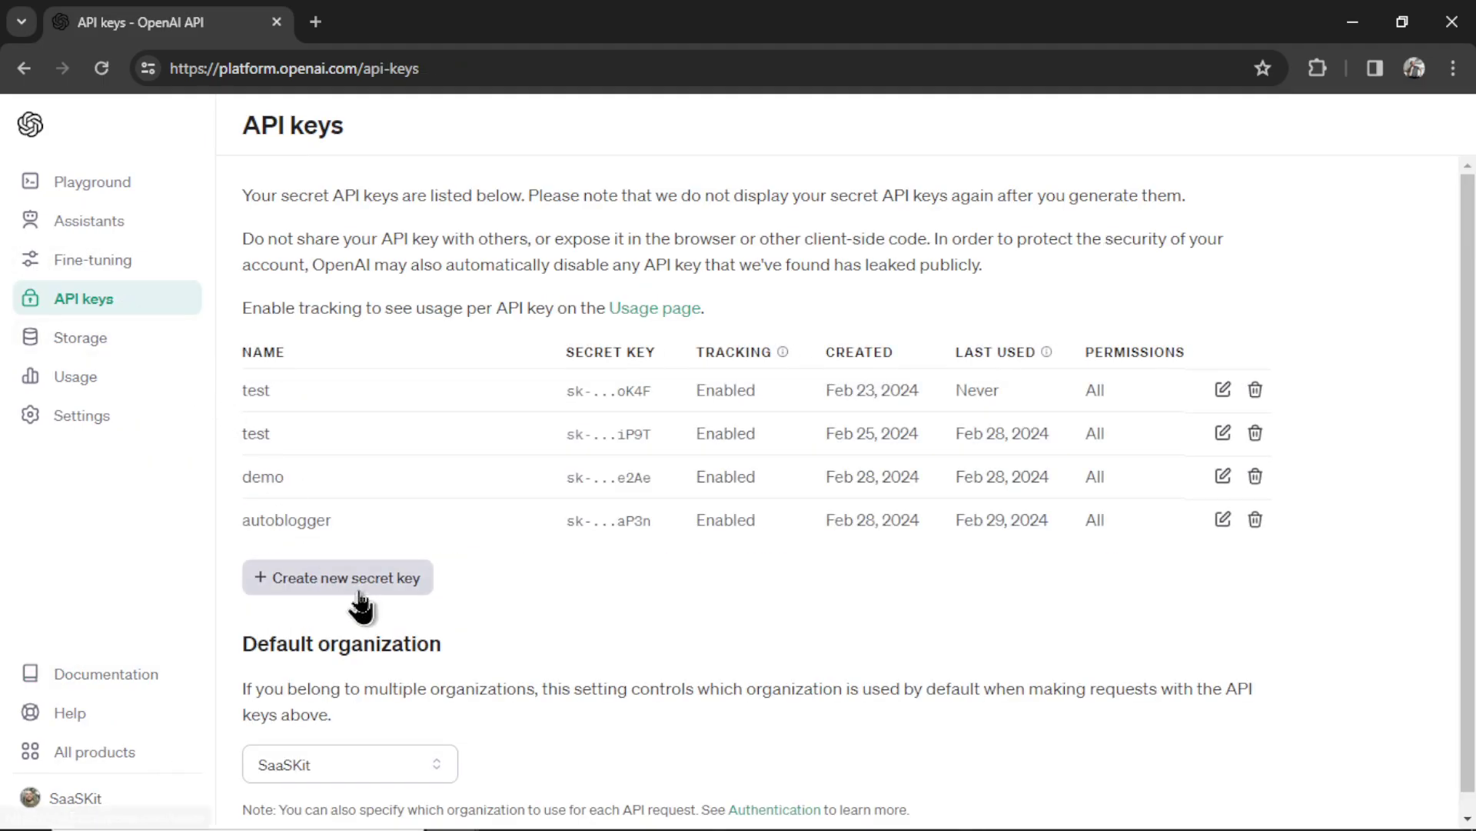
left_click(357, 589)
key("ctrl+v")
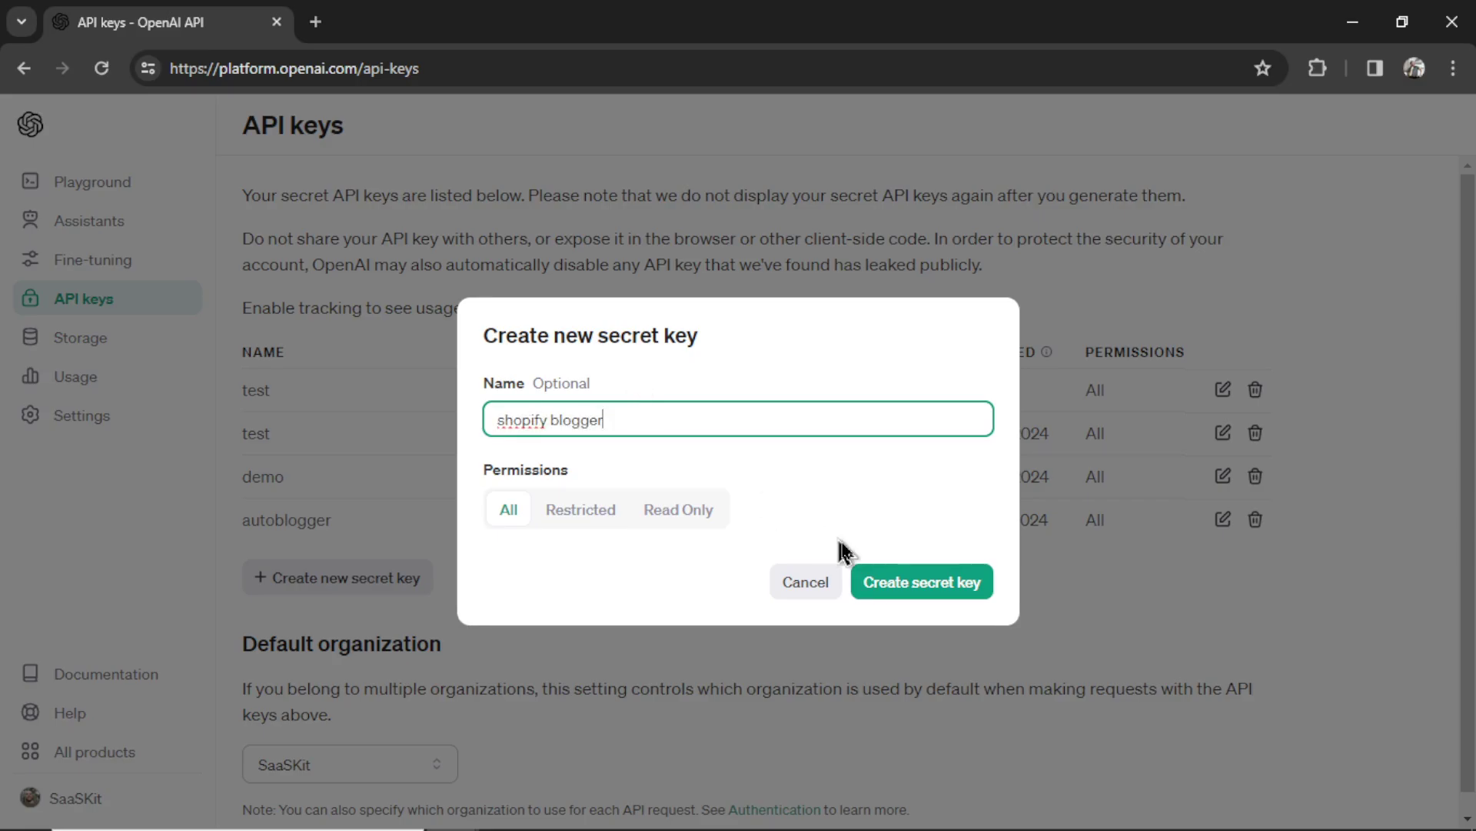
left_click(927, 586)
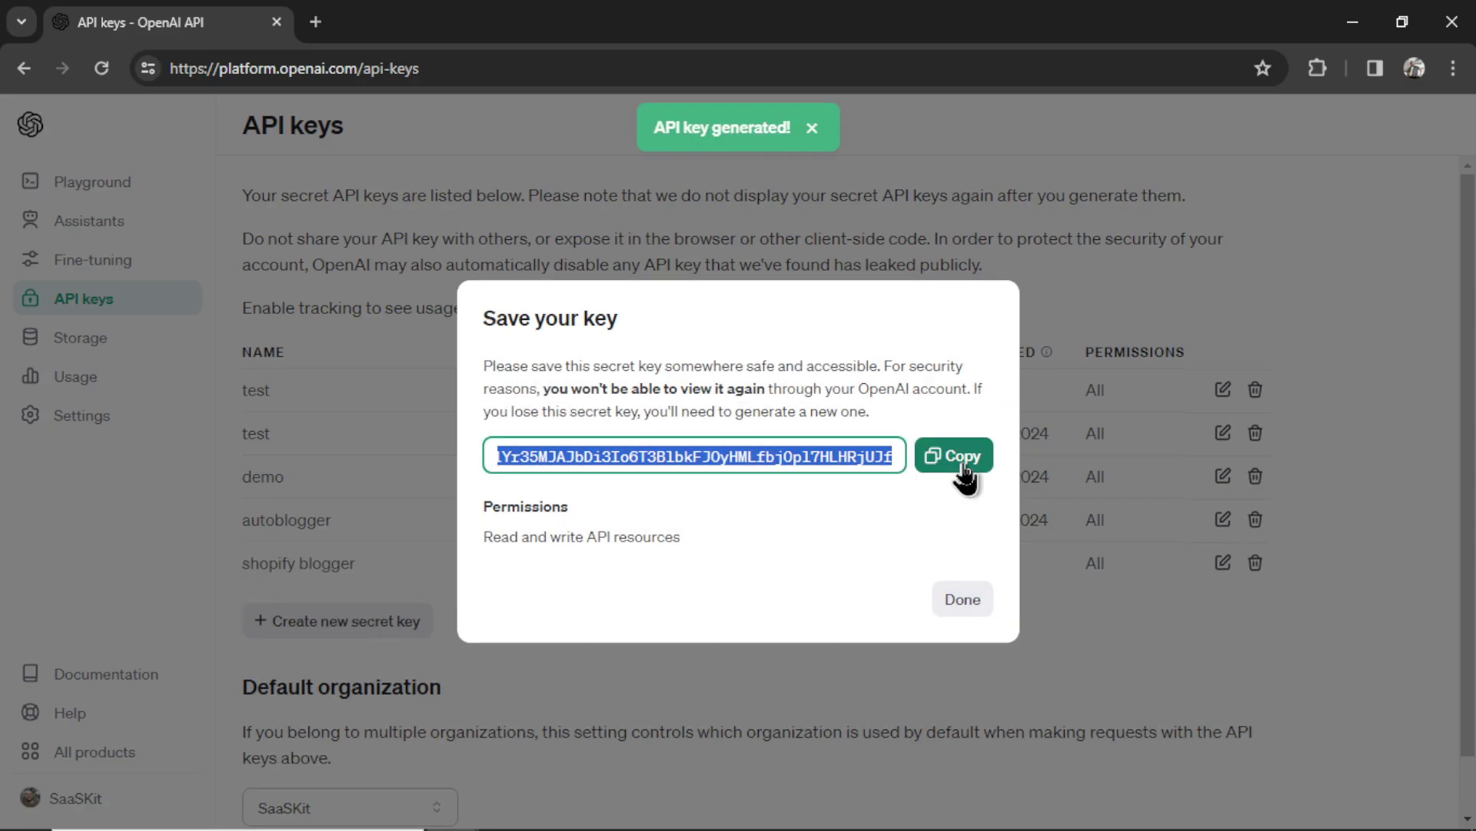
- Copy the new secret key into AutoBlogger's OpenAI Secret Key field and run the connection test
left_click(962, 471)
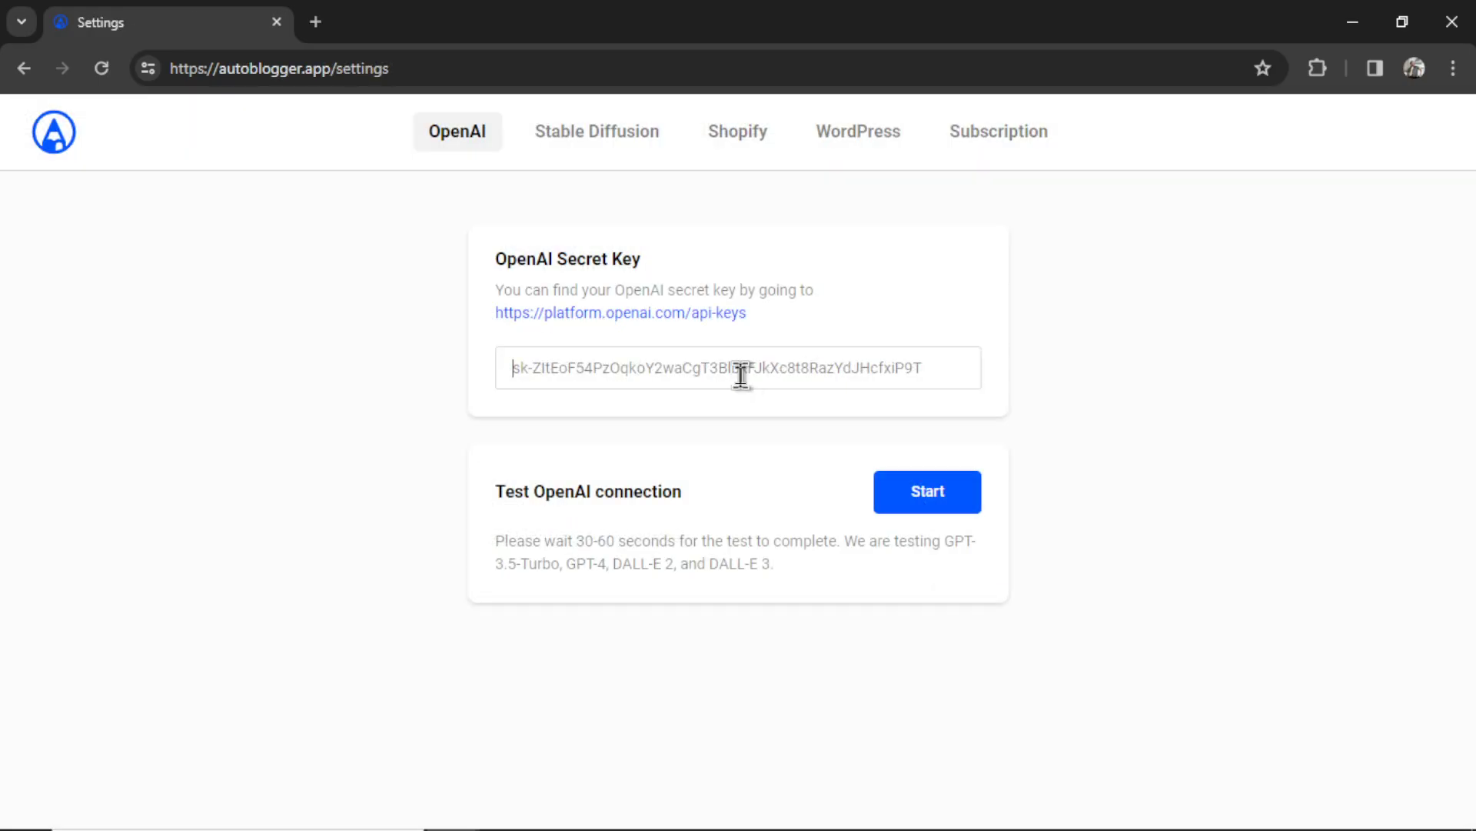
left_click(741, 375)
key("ctrl+v")
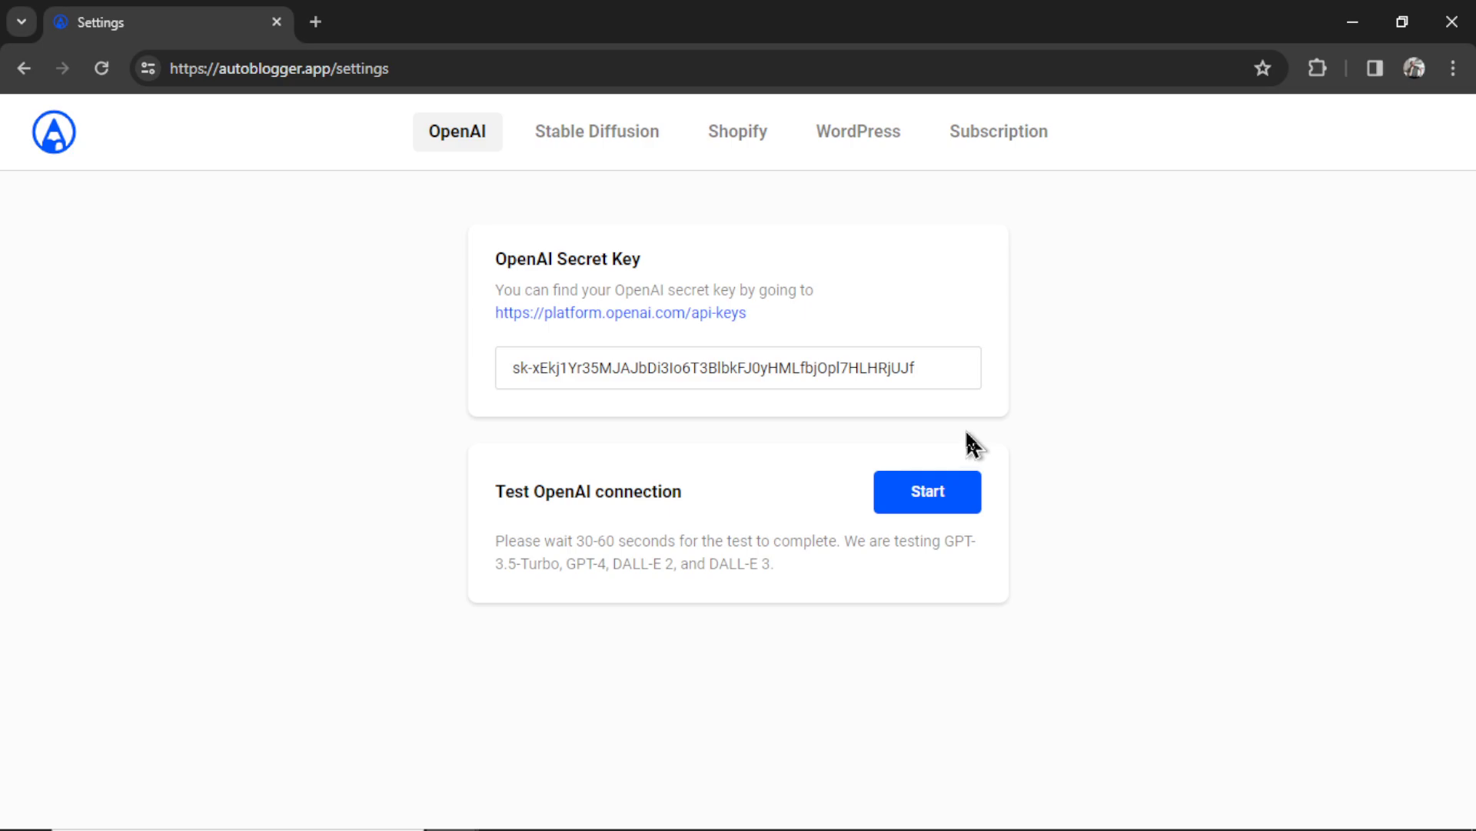
left_click(961, 501)
- Add a new Shopify store in AutoBlogger with the website name 'Plush Toys'
left_click(748, 140)
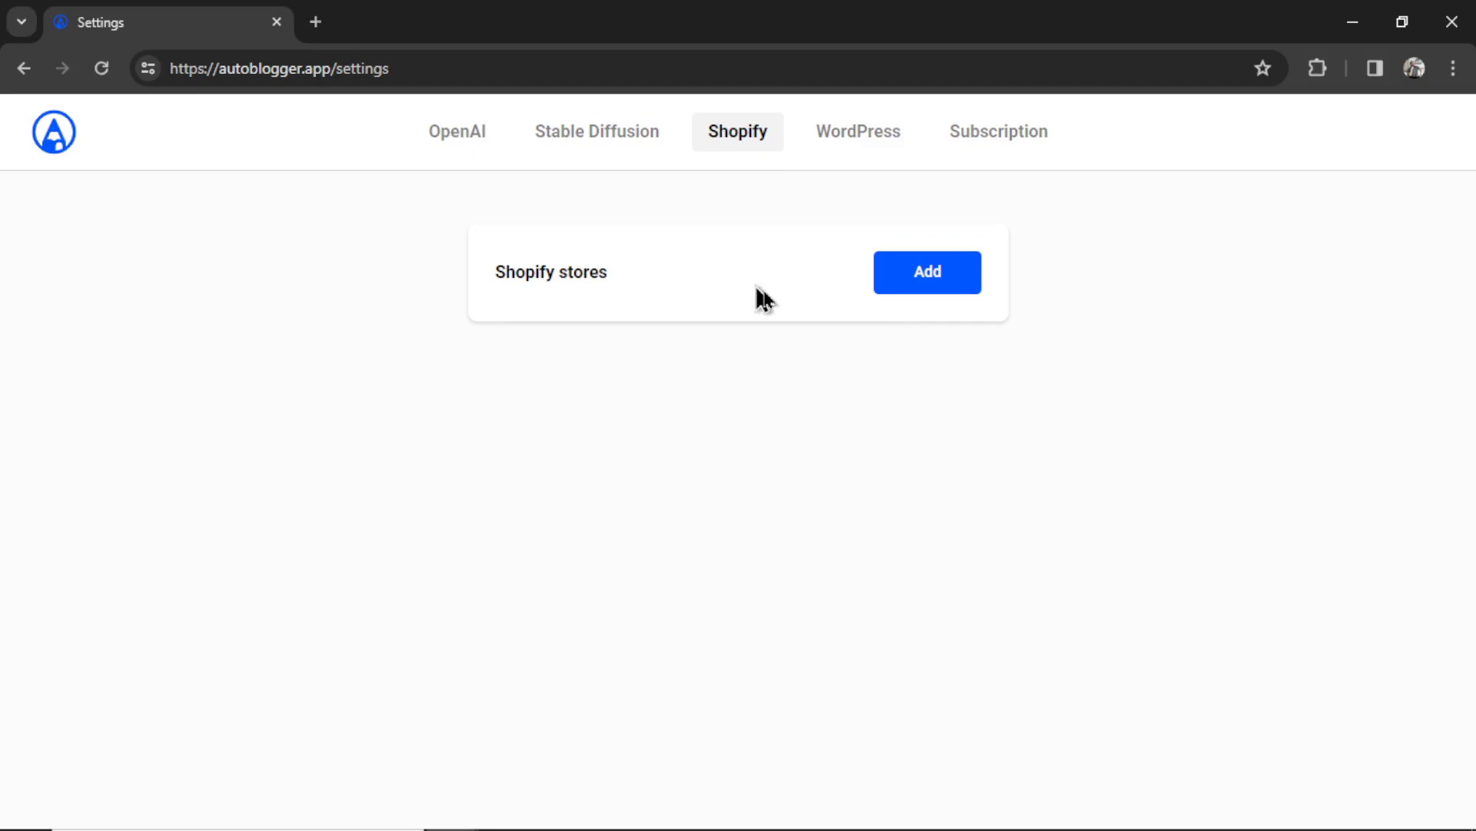
left_click(943, 285)
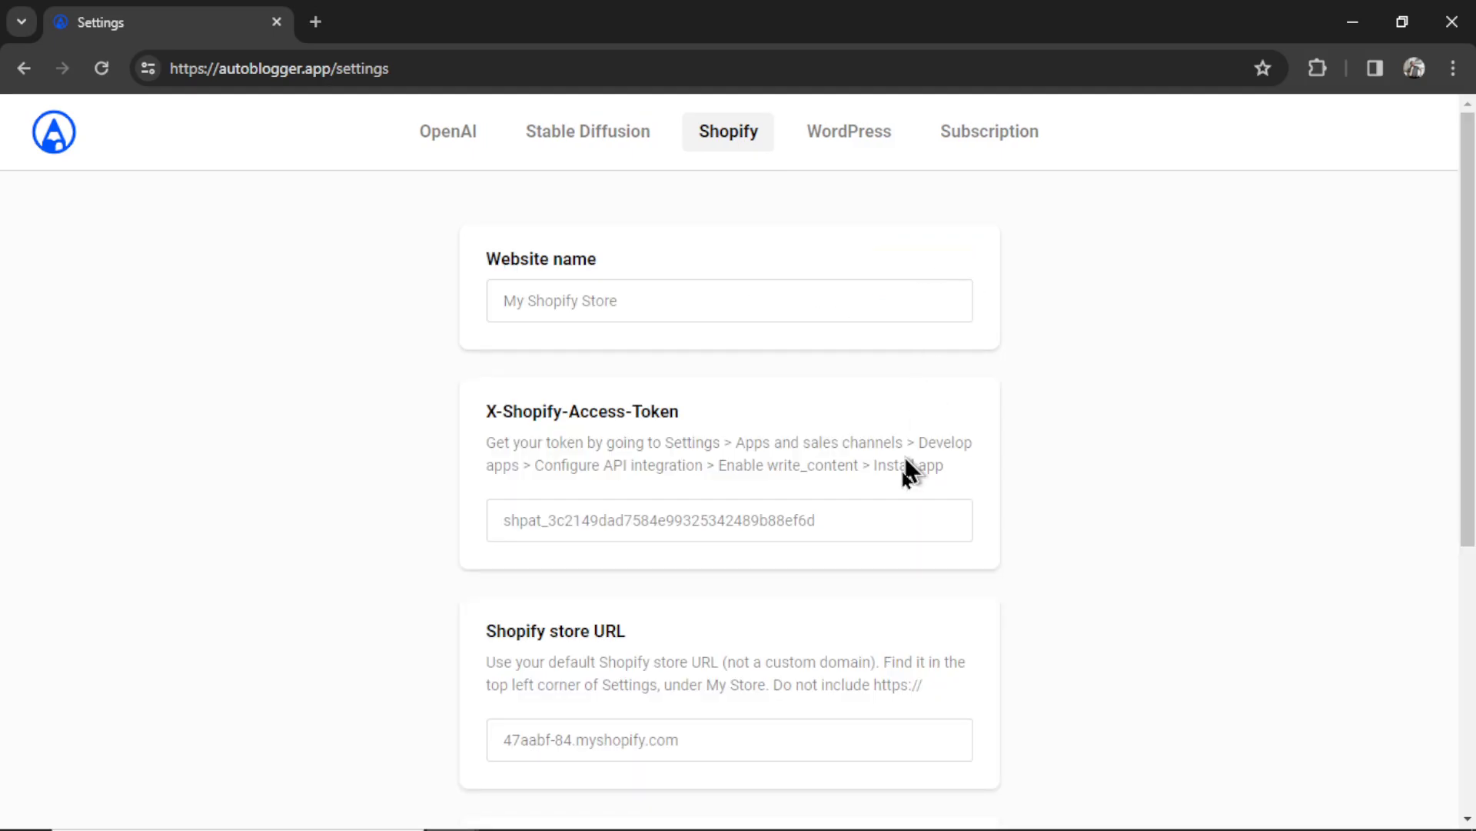
type("Plush Toys")
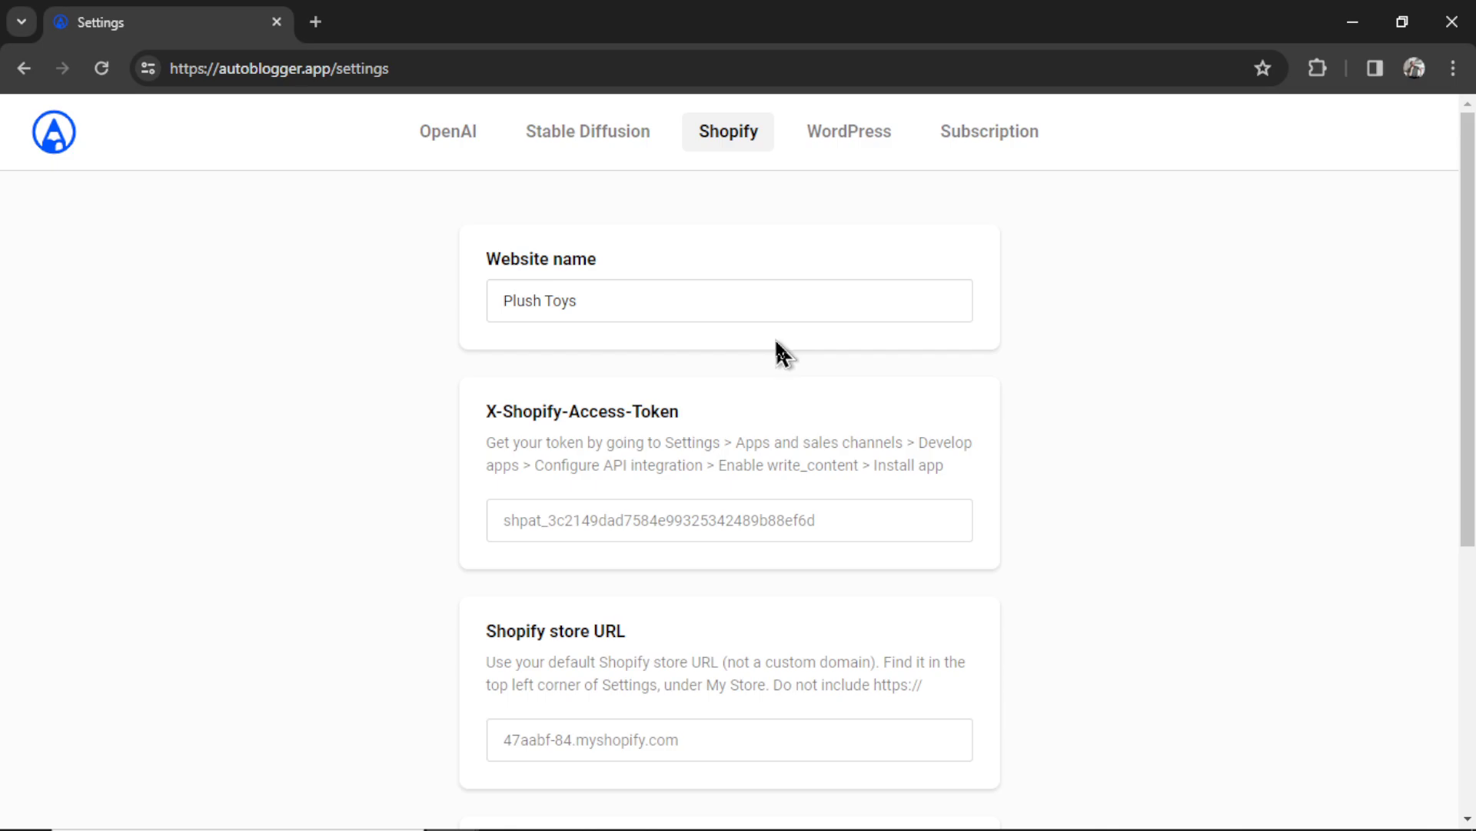
scroll(685, 438, "down", 1)
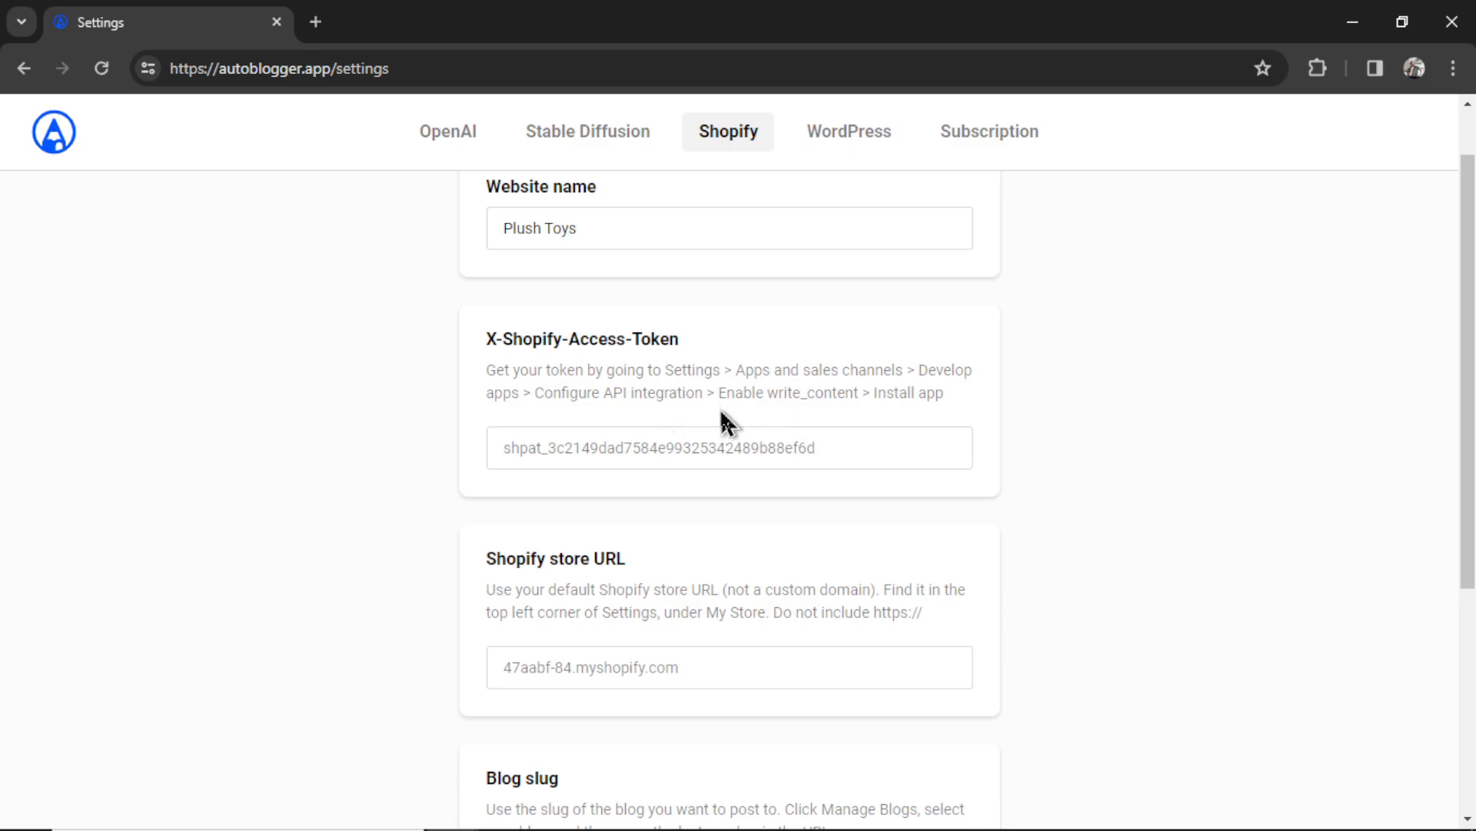
scroll(705, 592, "down", 2)
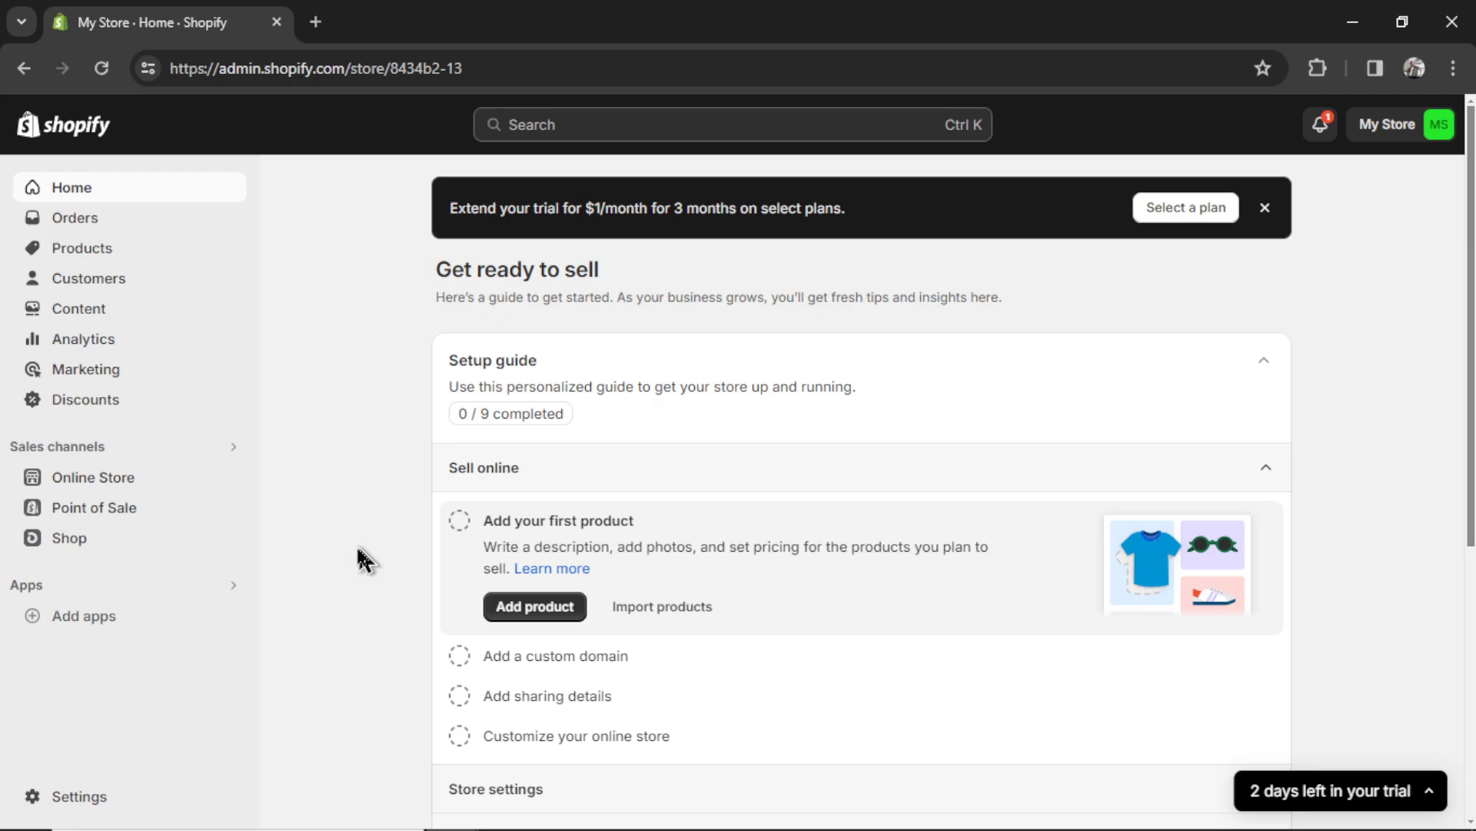
- Copy the store domain 8434b2-13.myshopify.com from Shopify's store details settings
left_click(100, 806)
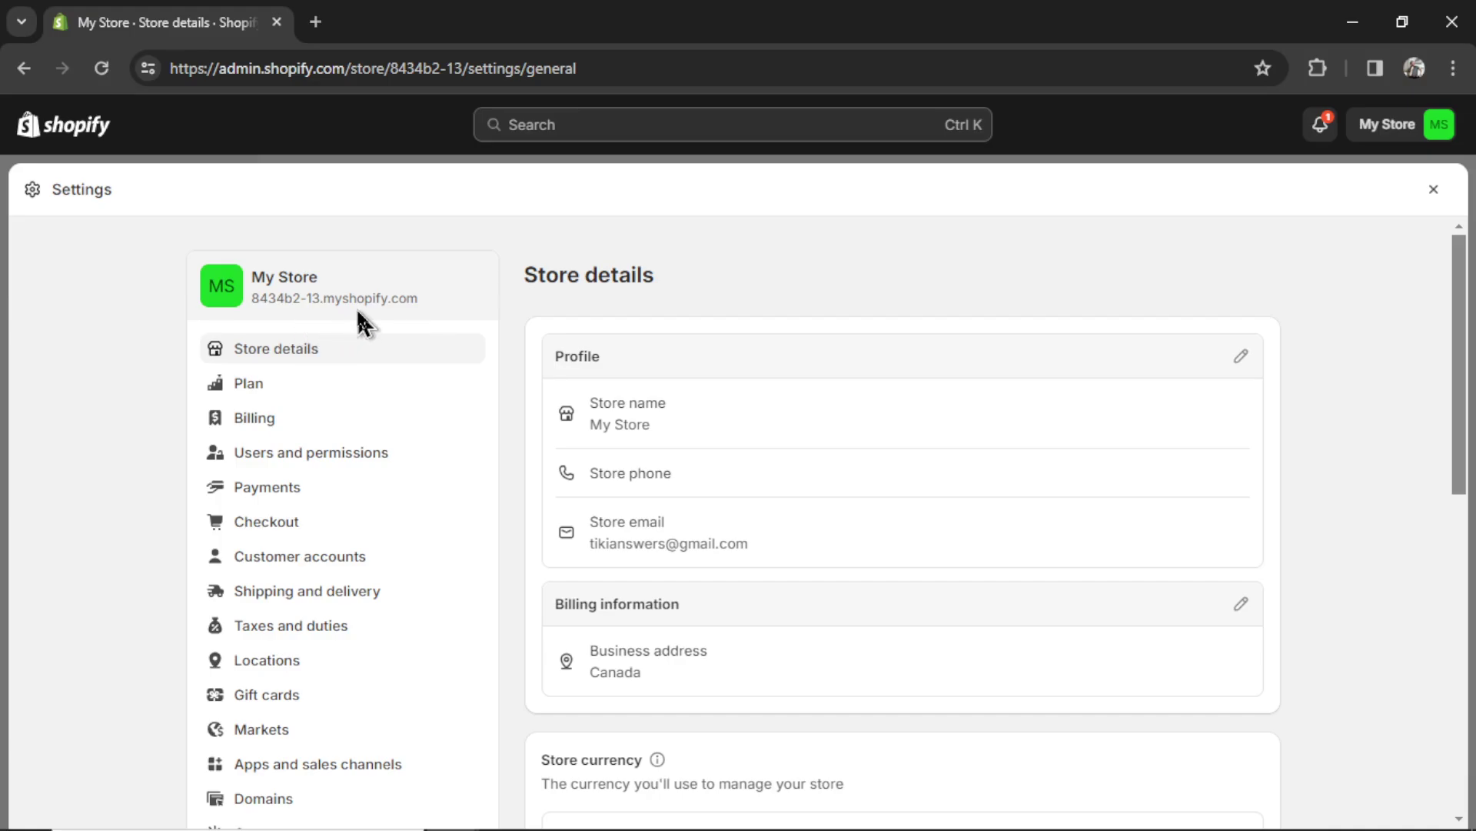
left_click_drag(430, 304, 258, 305)
key("ctrl+c")
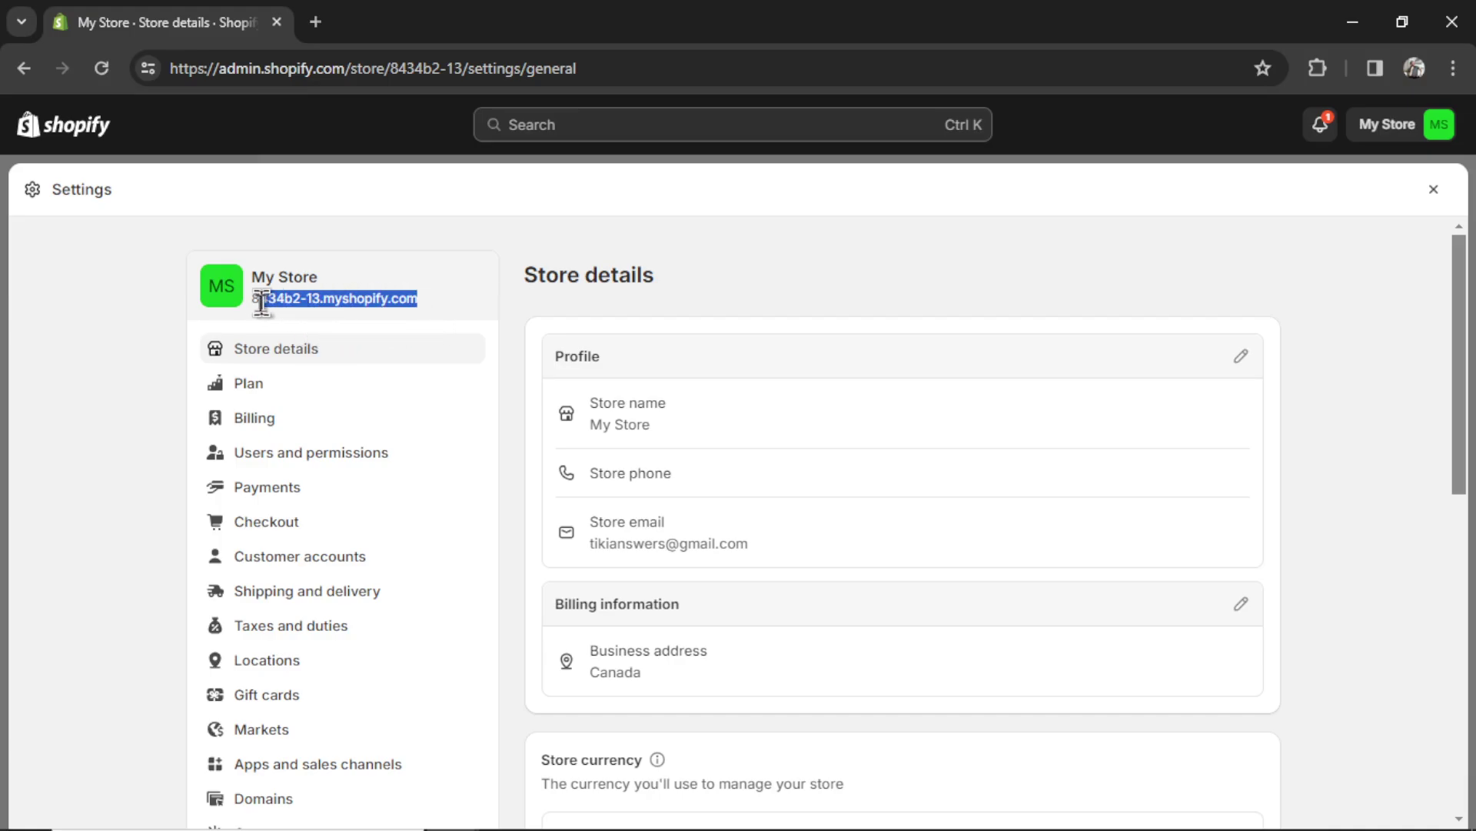
key("alt+Tab")
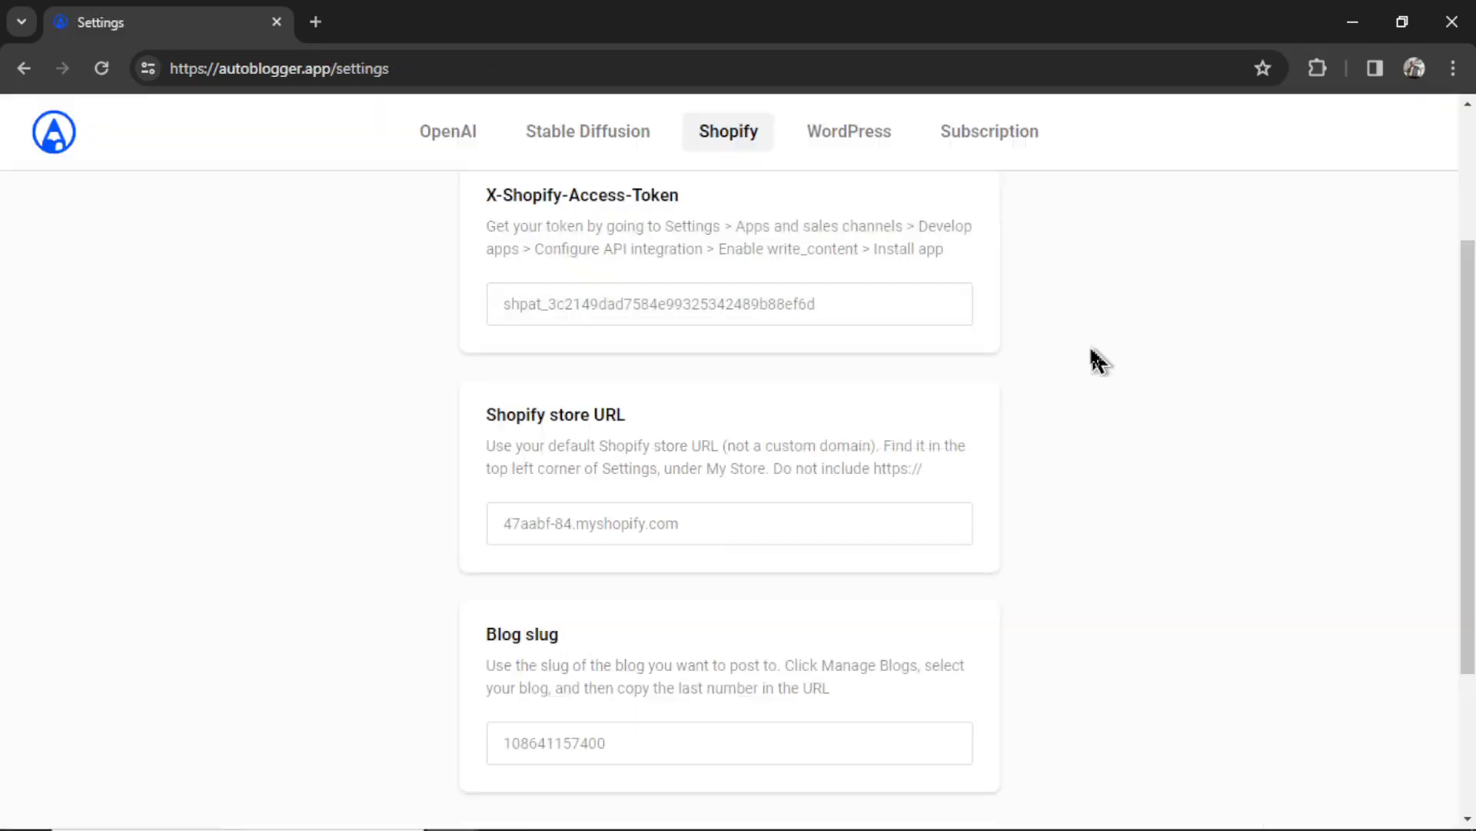
- Paste 8434b2-13.myshopify.com into AutoBlogger's store URL field
left_click(706, 526)
key("ctrl+v")
key("alt+Tab")
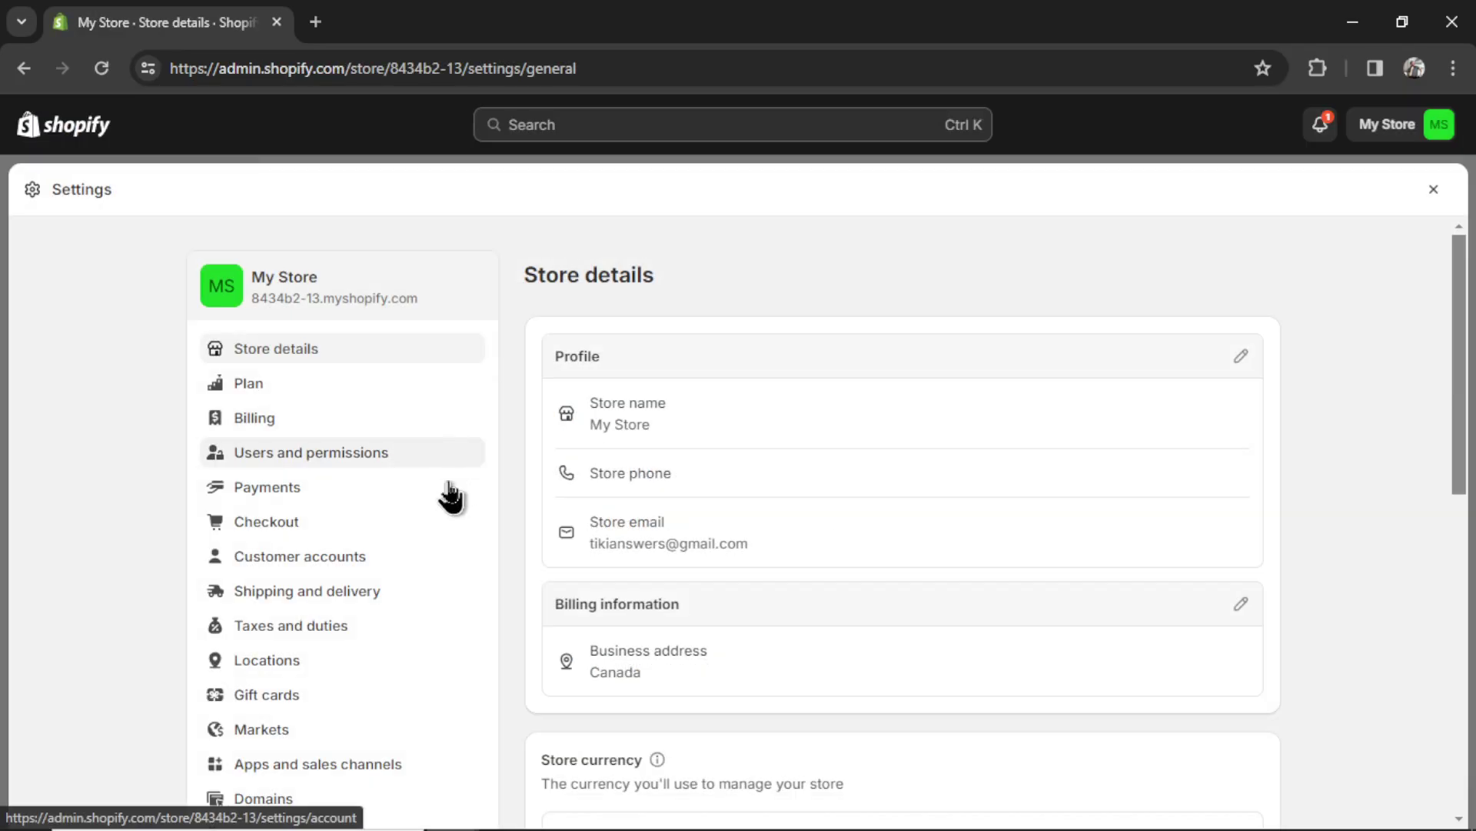
- Create a custom Shopify app named Shopify Blogger under app development
left_click(408, 777)
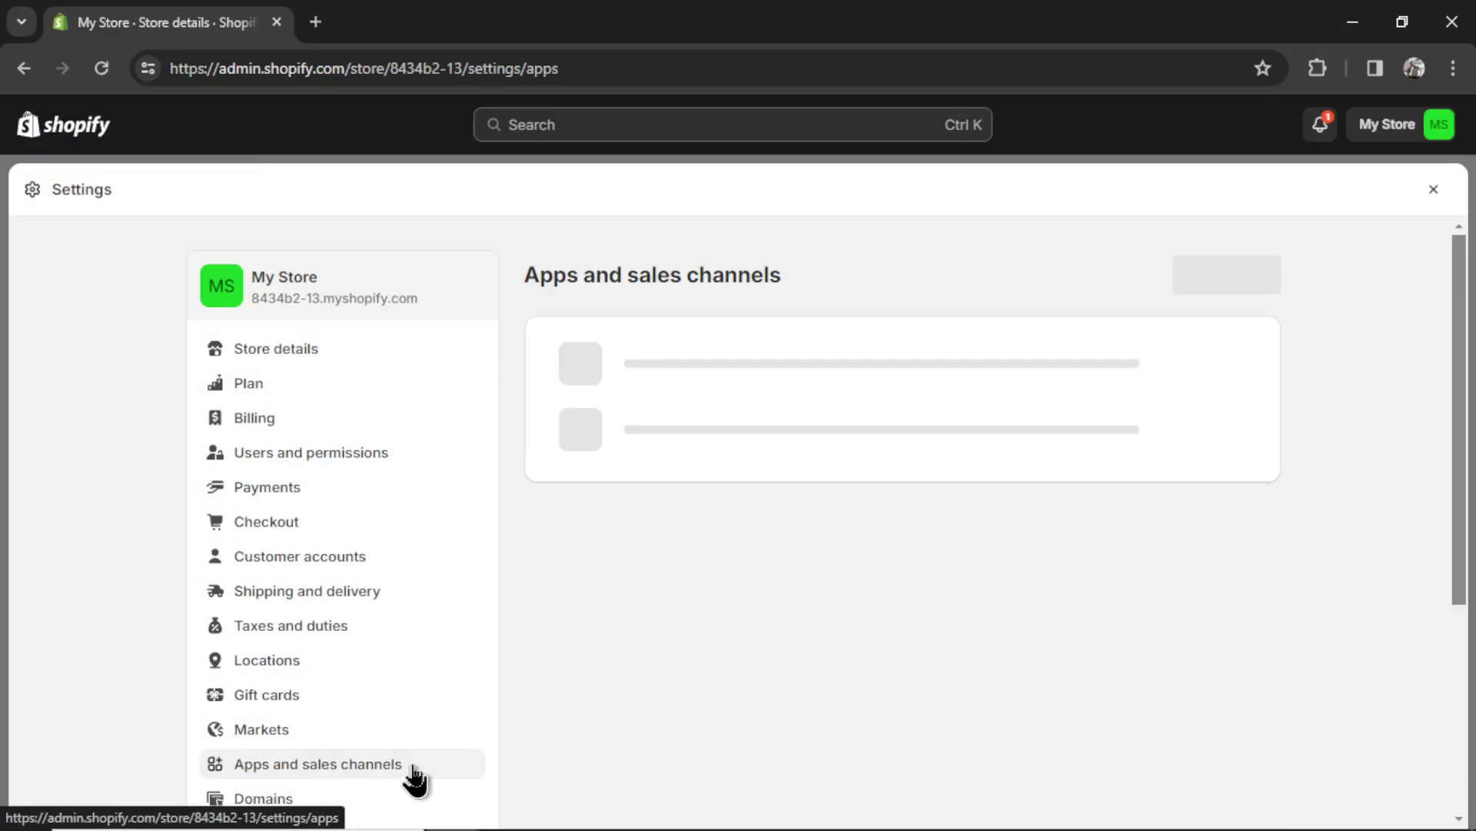
left_click(1051, 284)
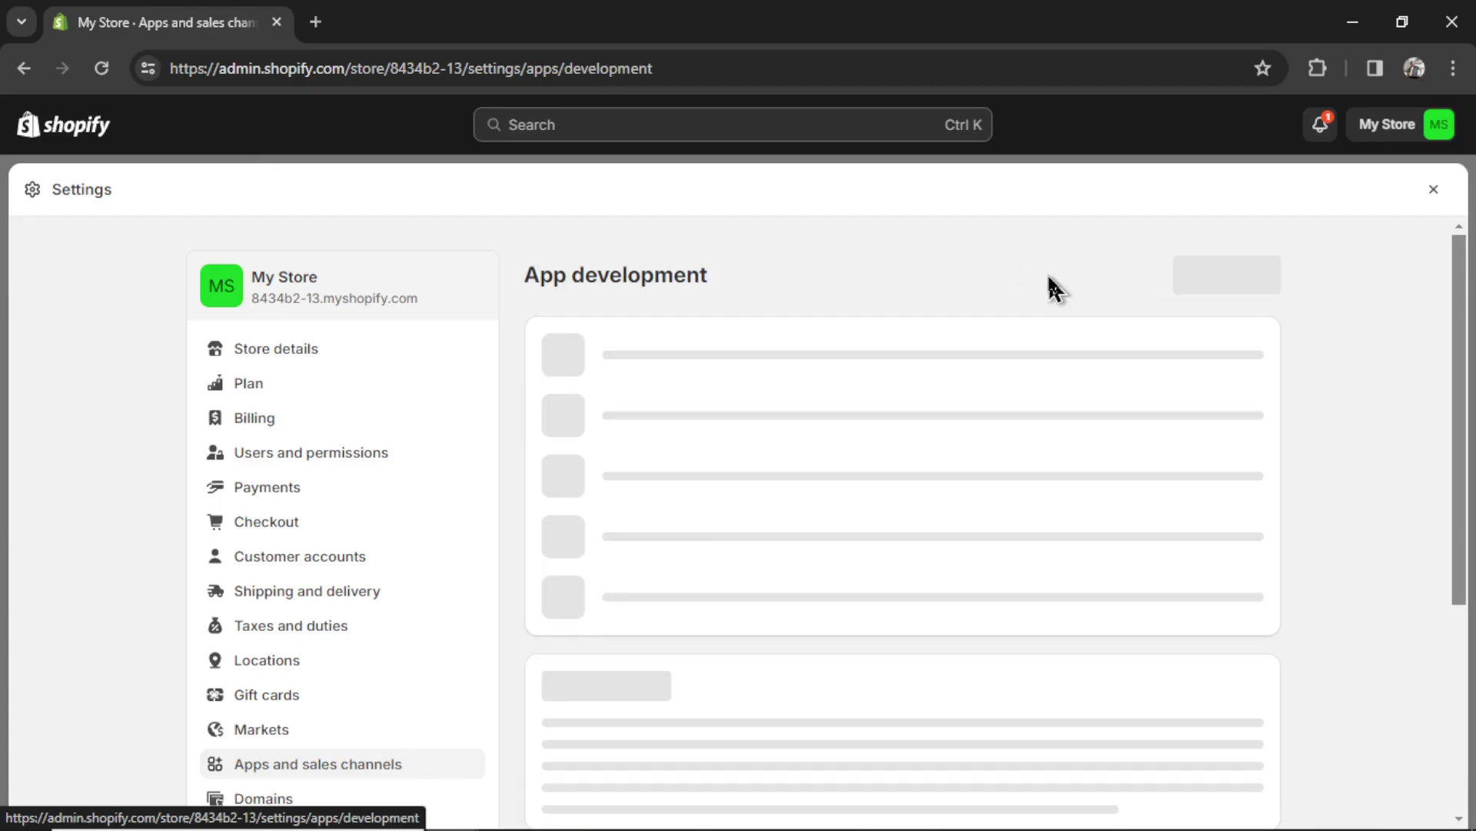
left_click(1246, 280)
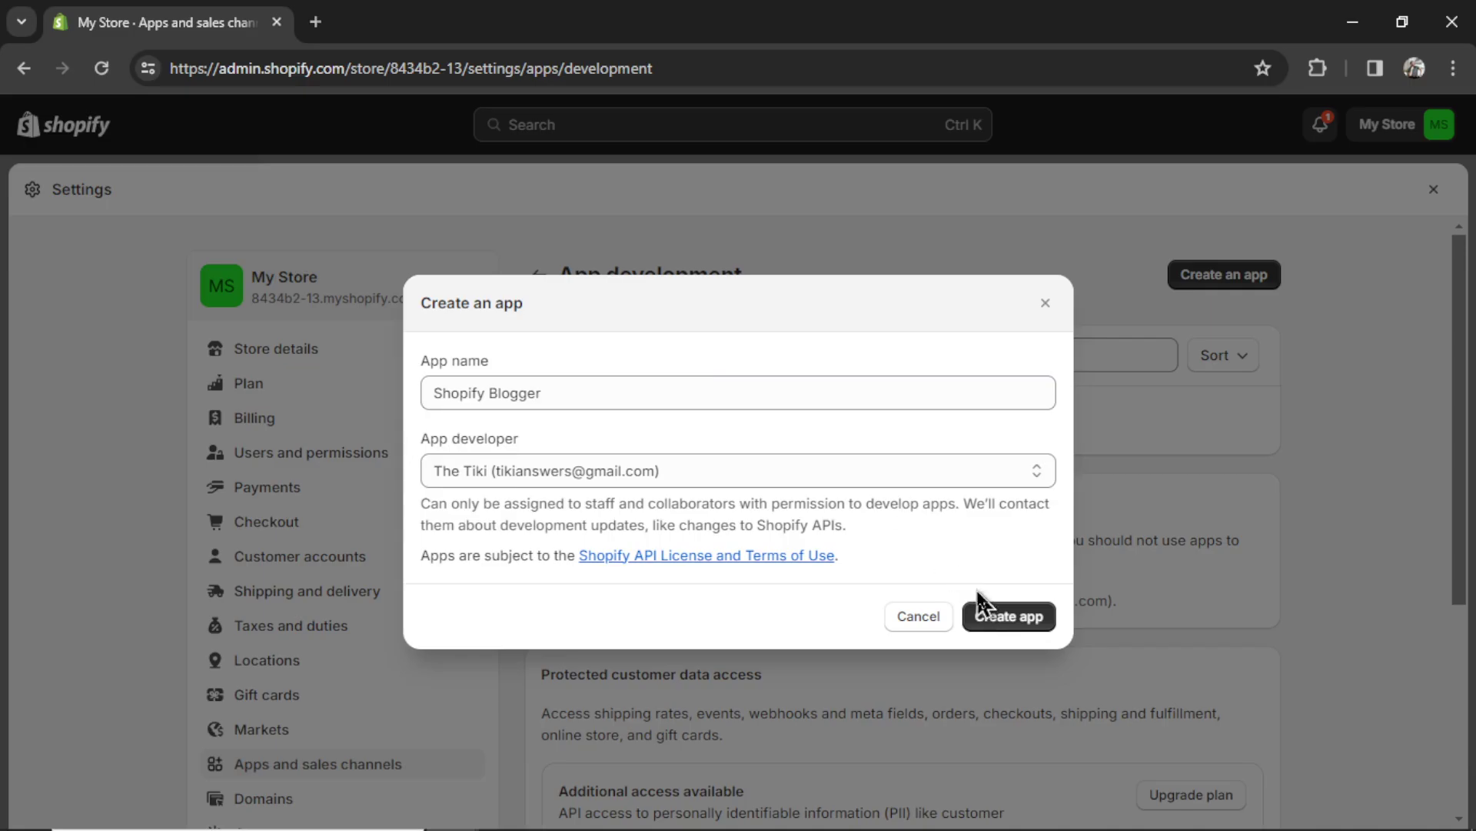
left_click(1002, 614)
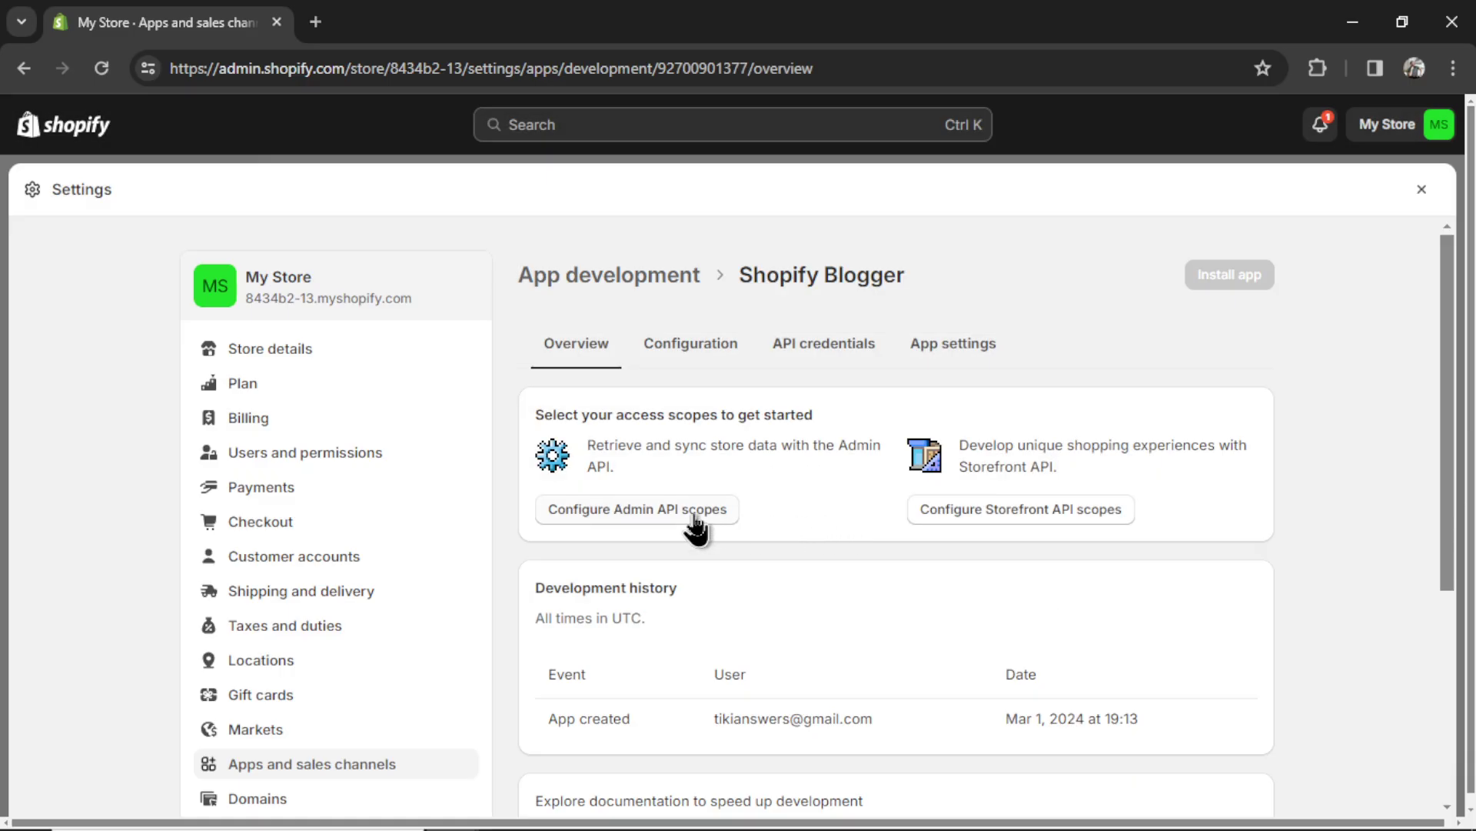
- Grant the app write_content and read_content Admin API scopes and save them
left_click(705, 517)
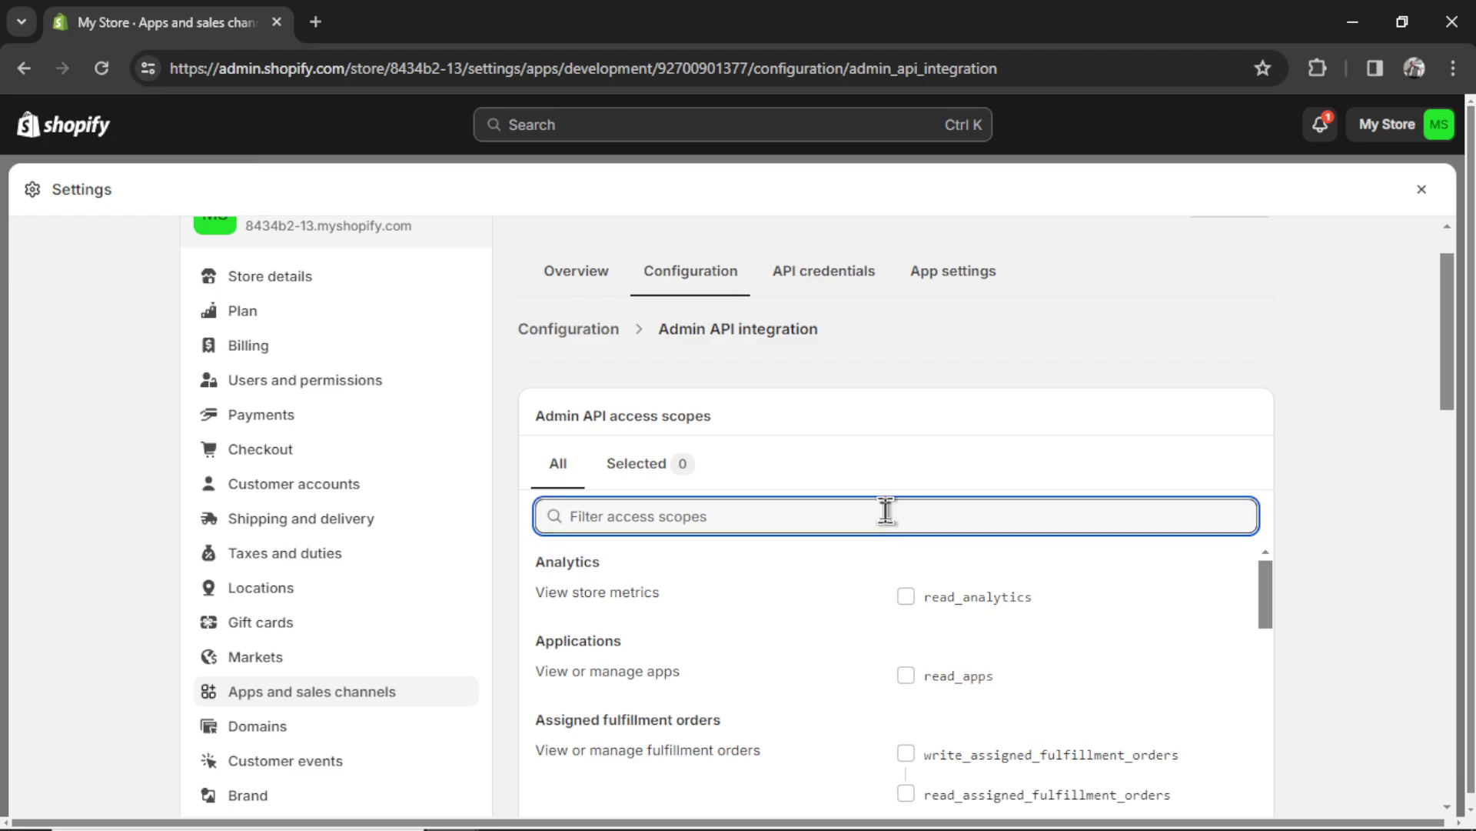
type("blog")
left_click(1008, 591)
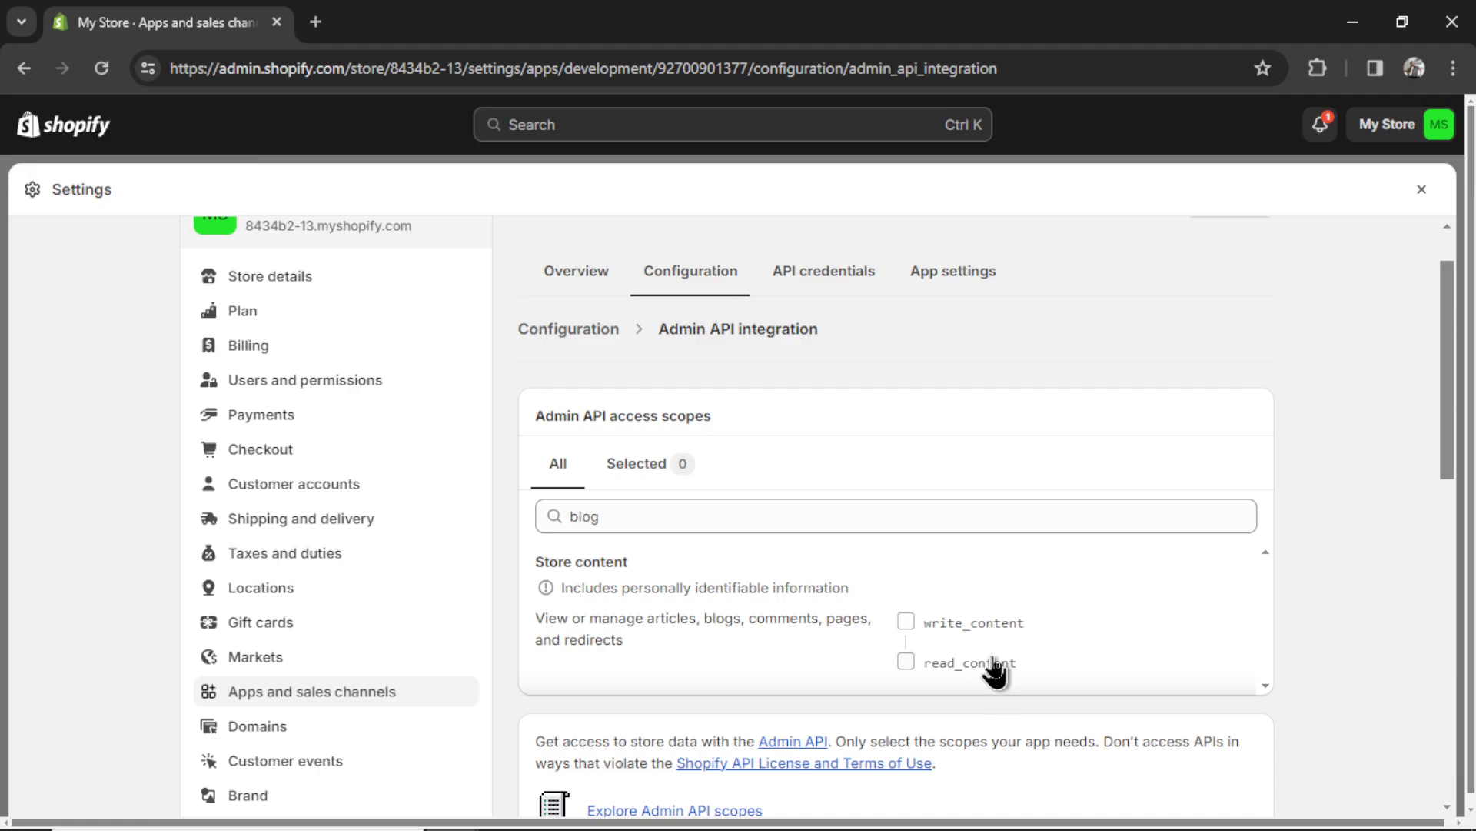
left_click(909, 622)
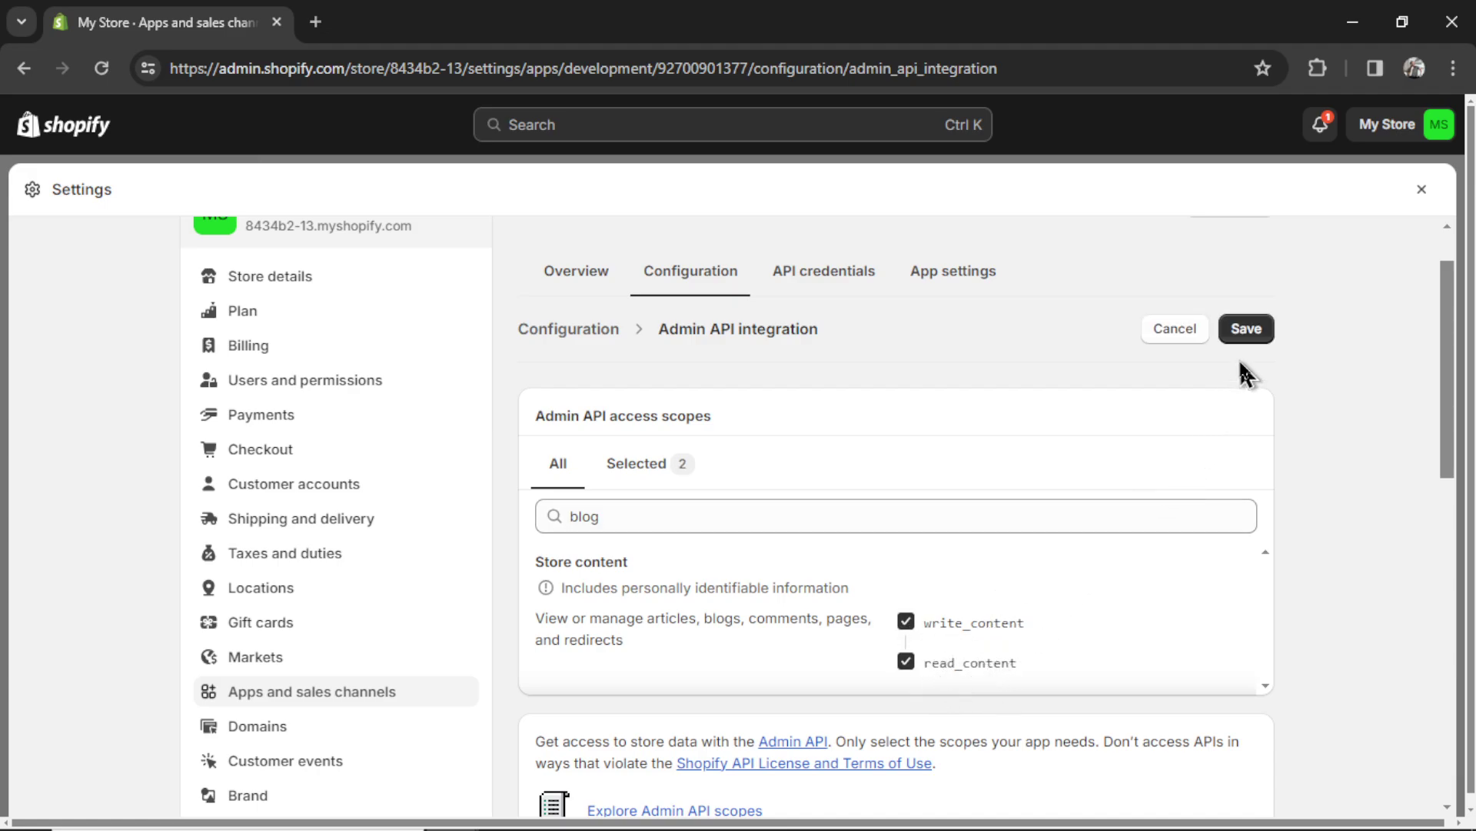
left_click(1246, 329)
- Install Shopify Blogger on the store, then reveal and copy its Admin API access token
left_click(1215, 283)
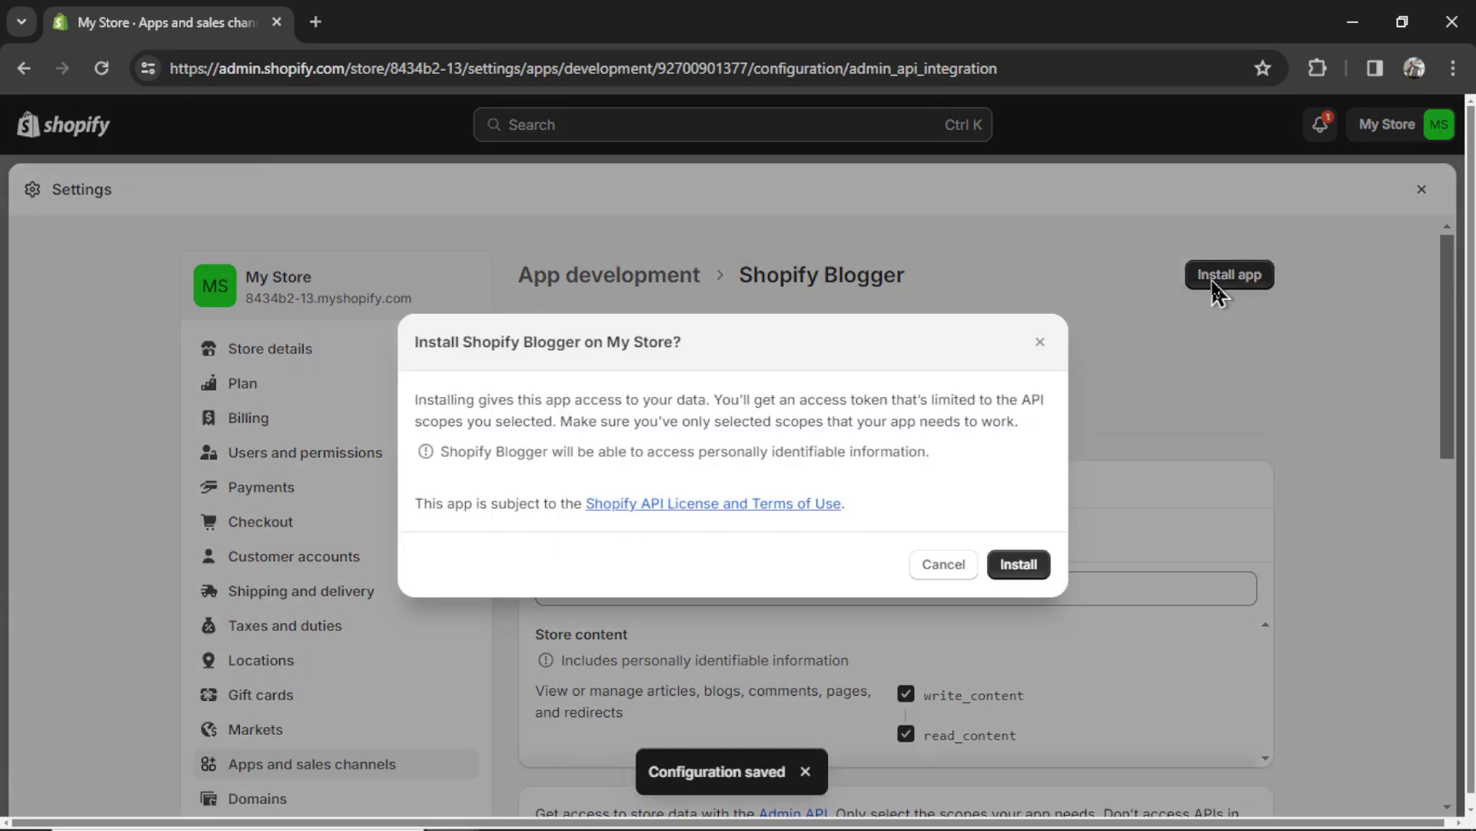
left_click(1027, 567)
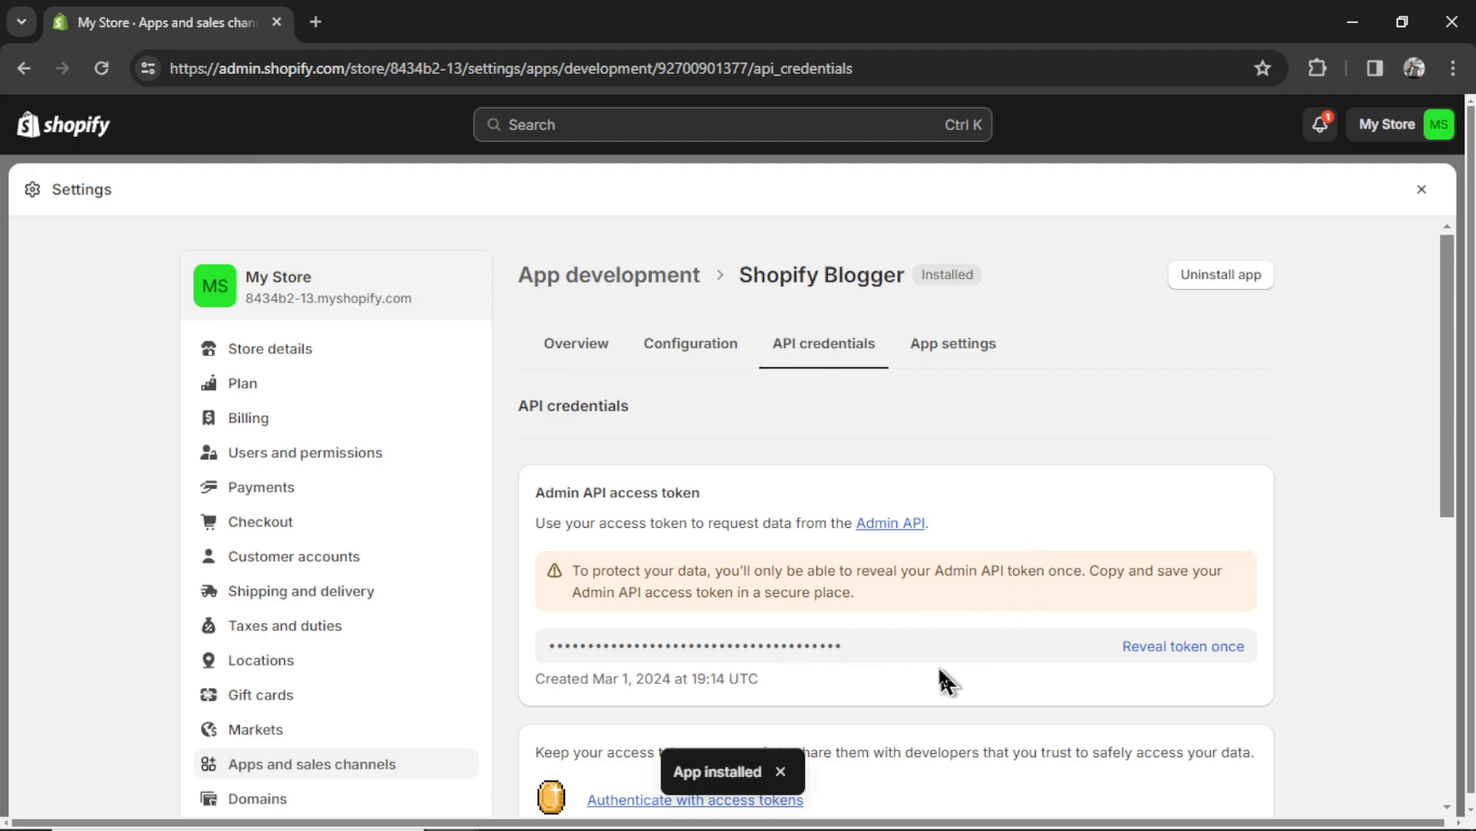
left_click(1205, 648)
left_click(1234, 647)
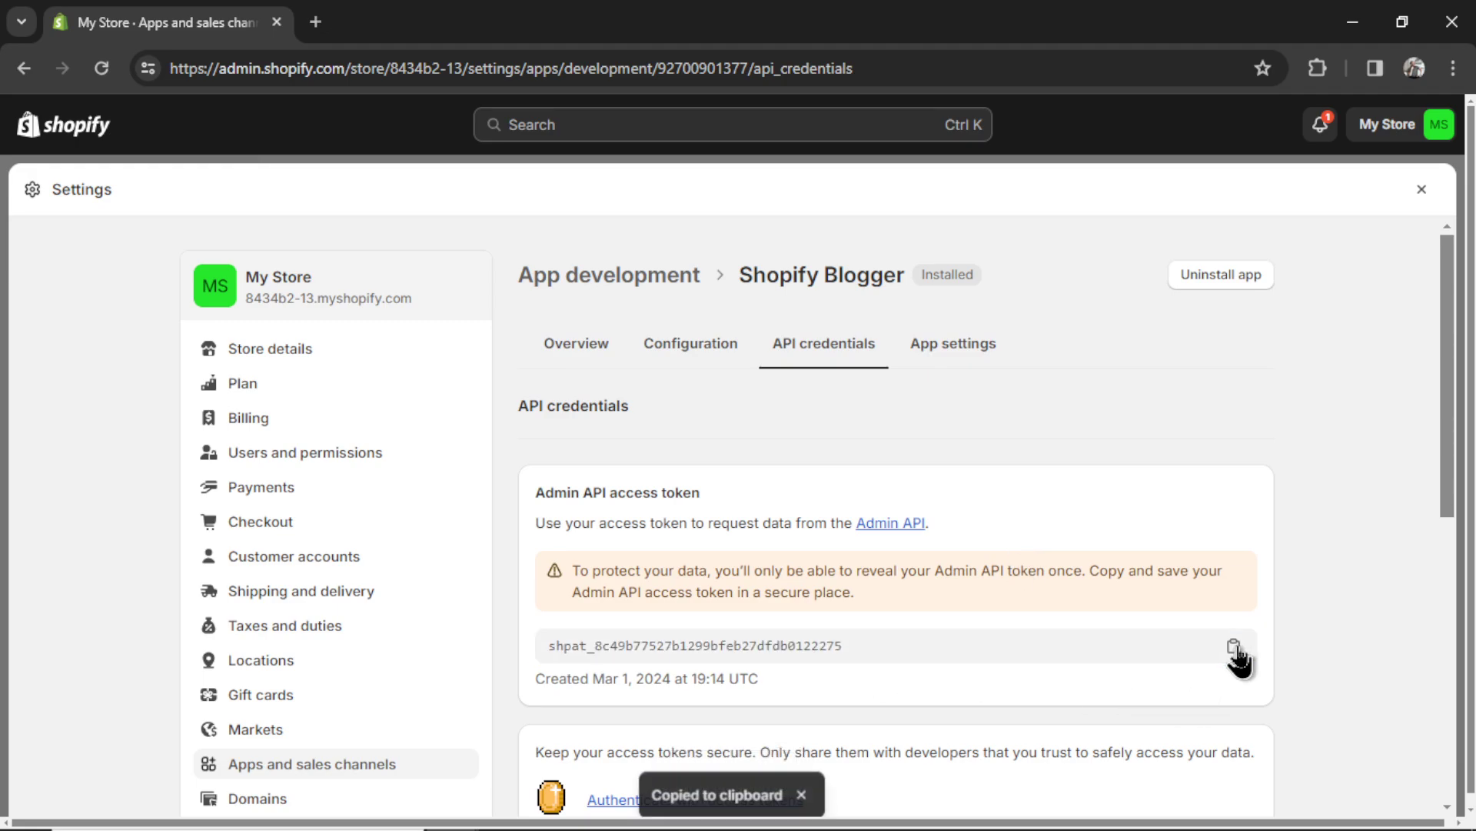
key("alt+Tab")
- Paste the access token into AutoBlogger's X-Shopify-Access-Token field
left_click(882, 300)
key("ctrl+v")
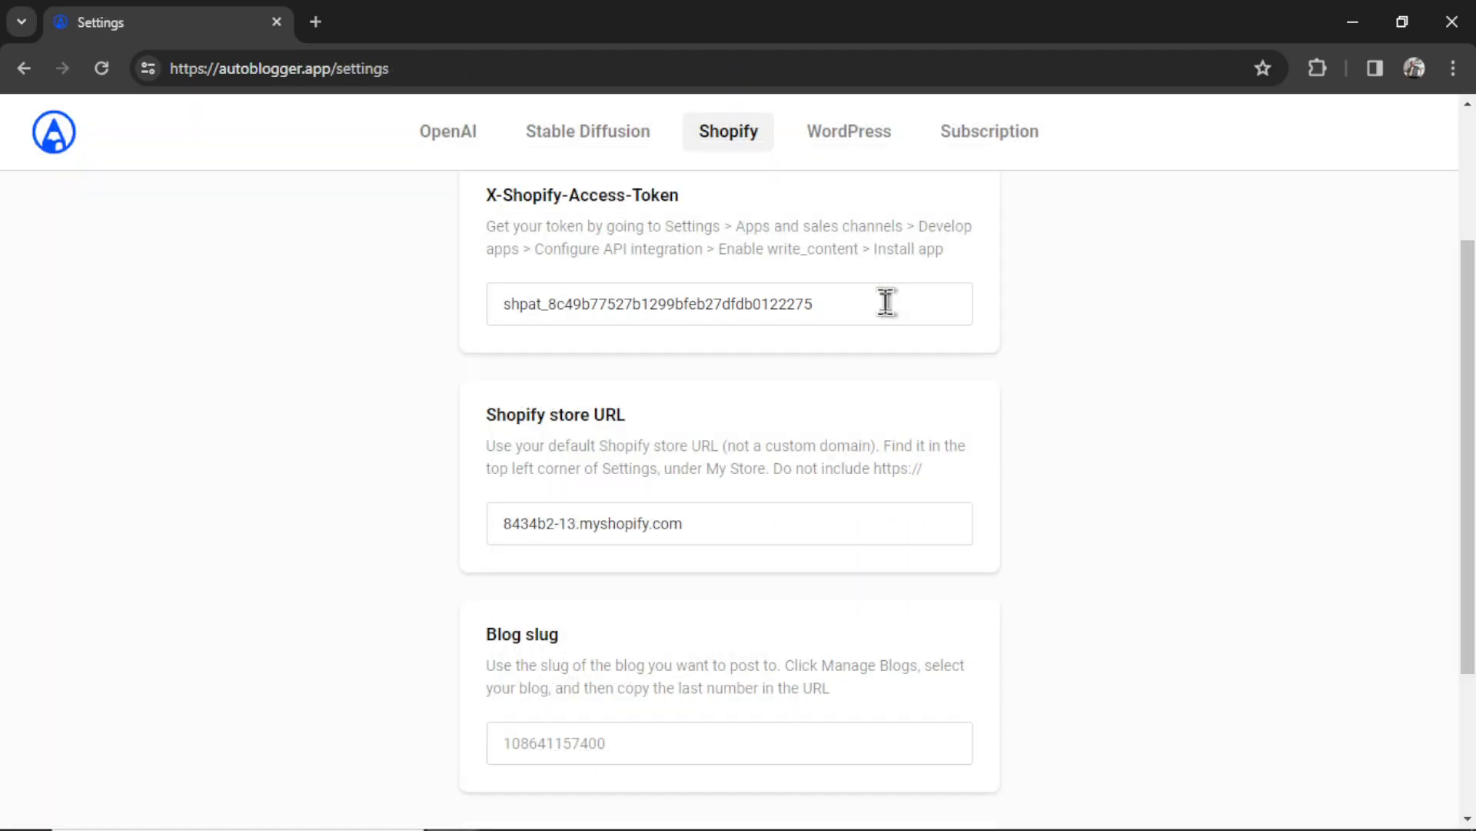
key("alt+Tab")
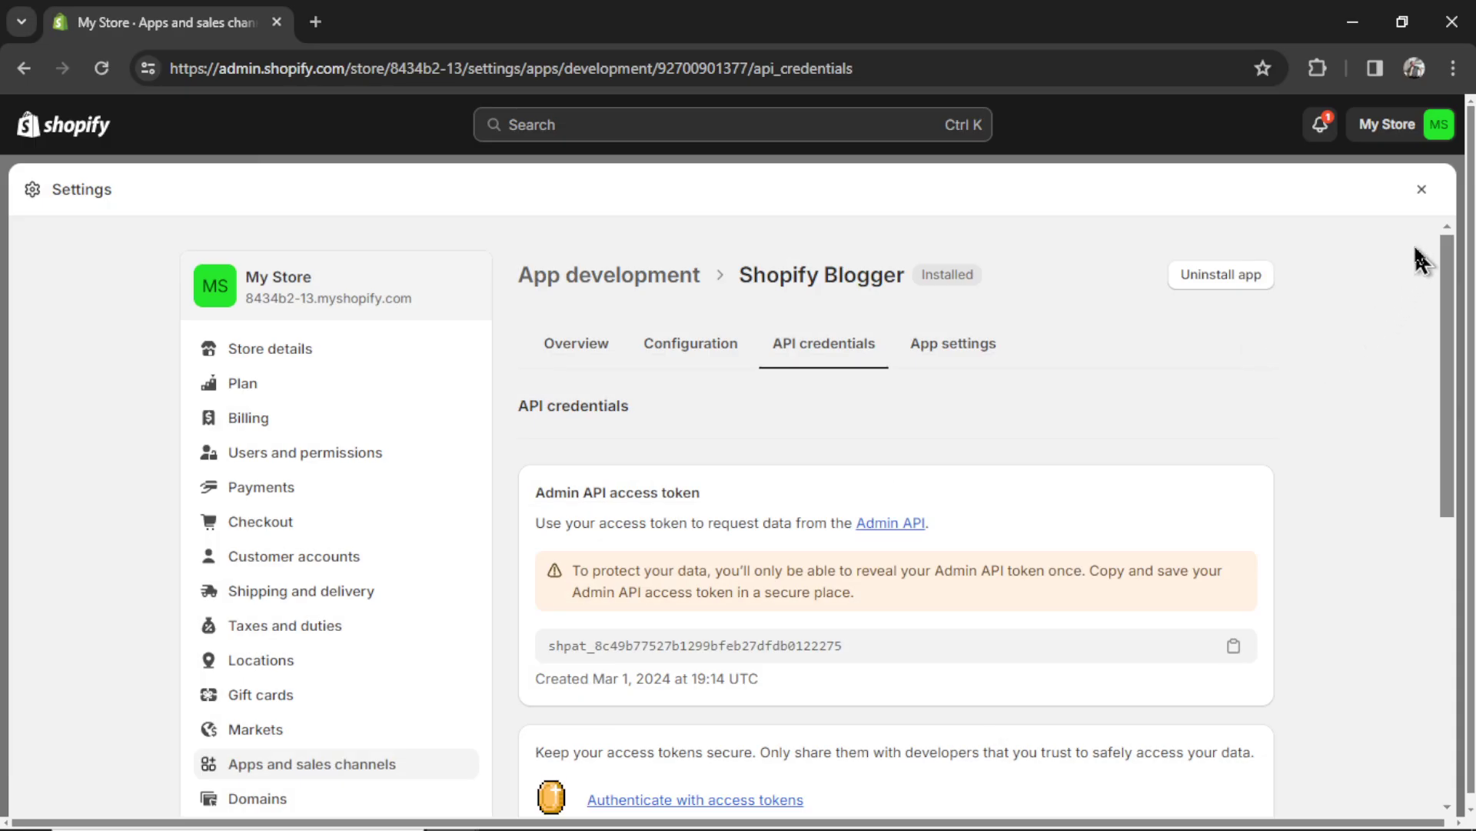
left_click(1422, 189)
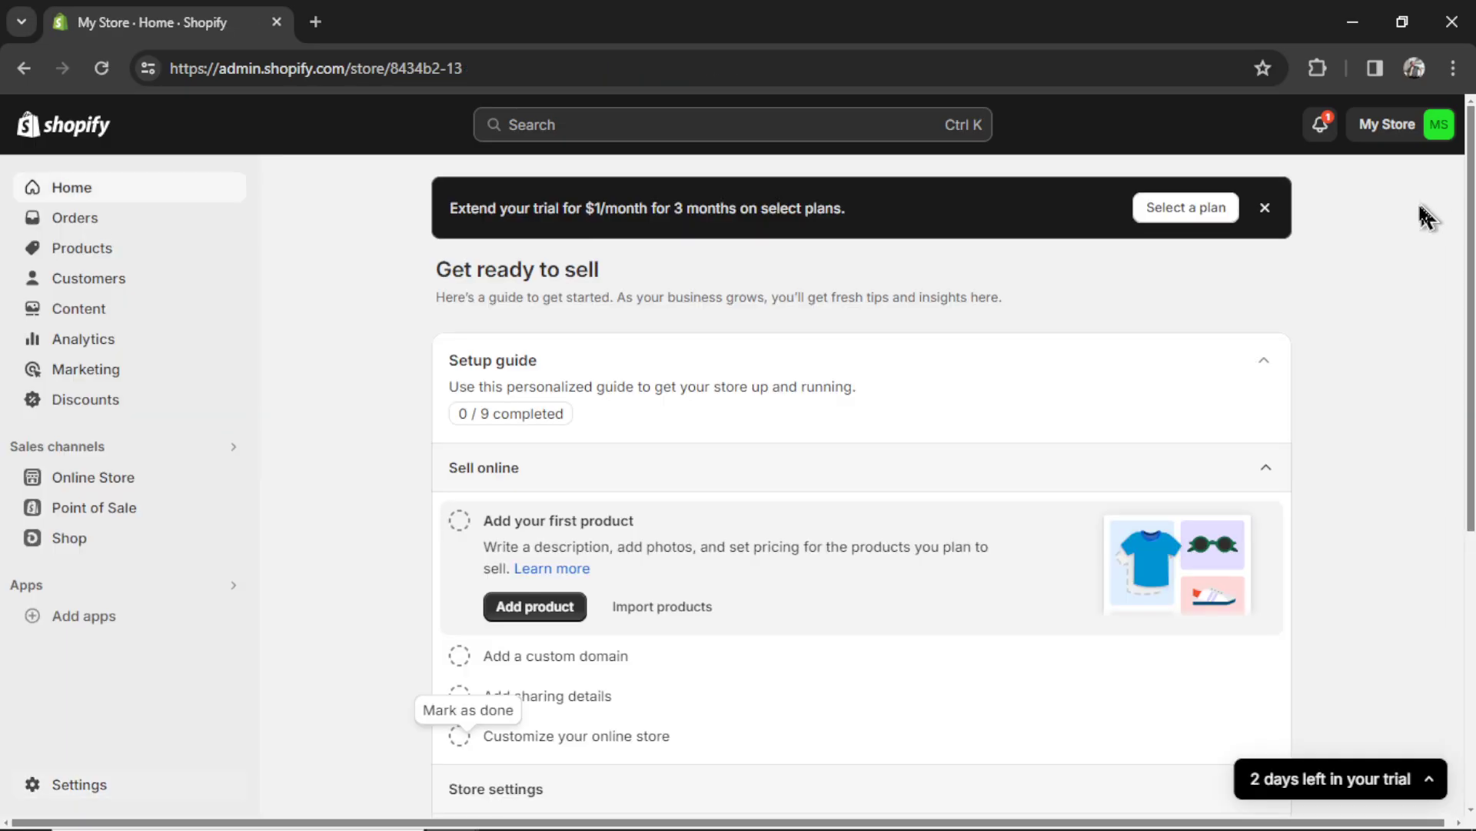
left_click(121, 493)
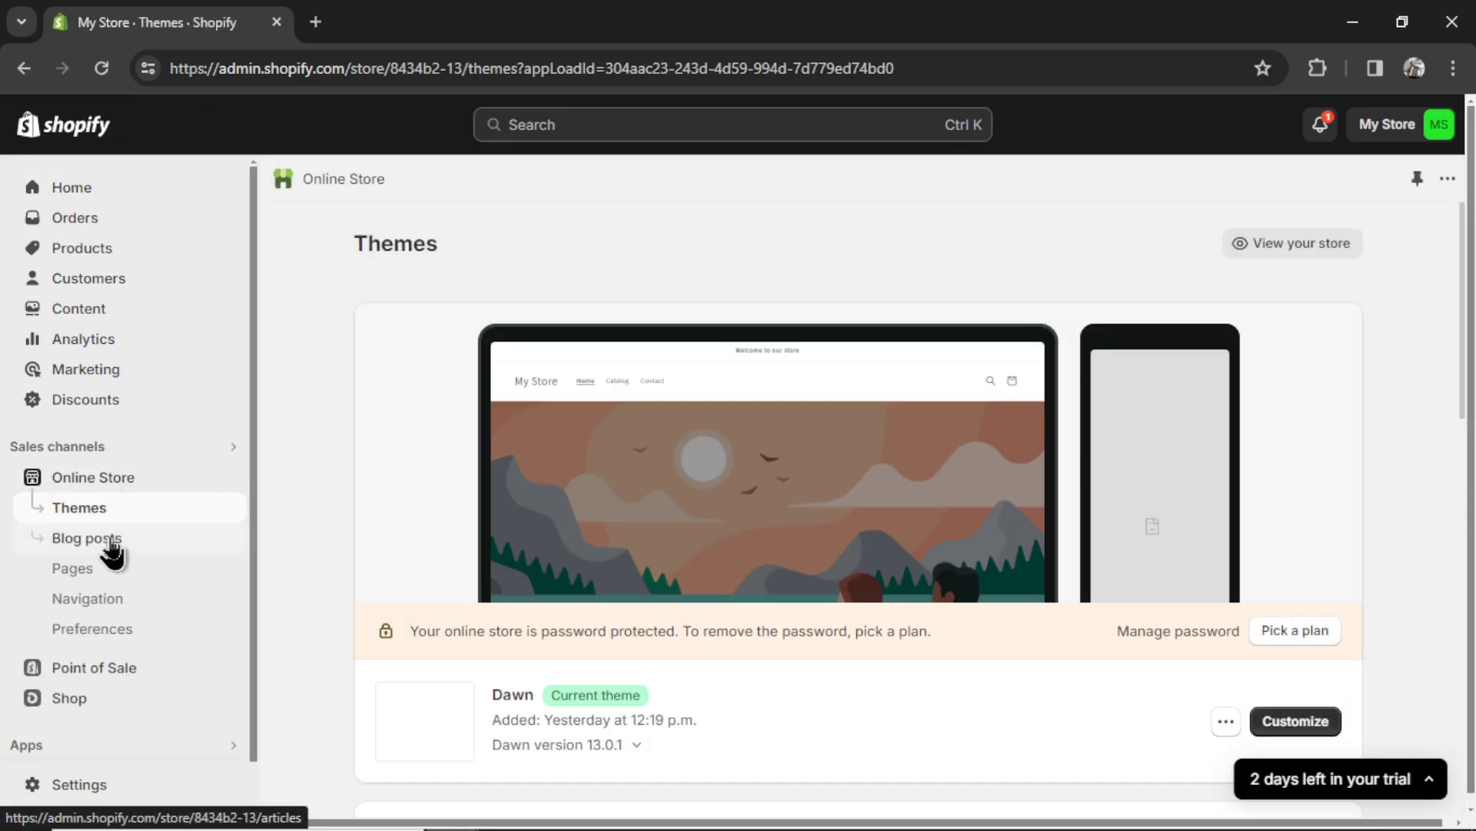
left_click(113, 546)
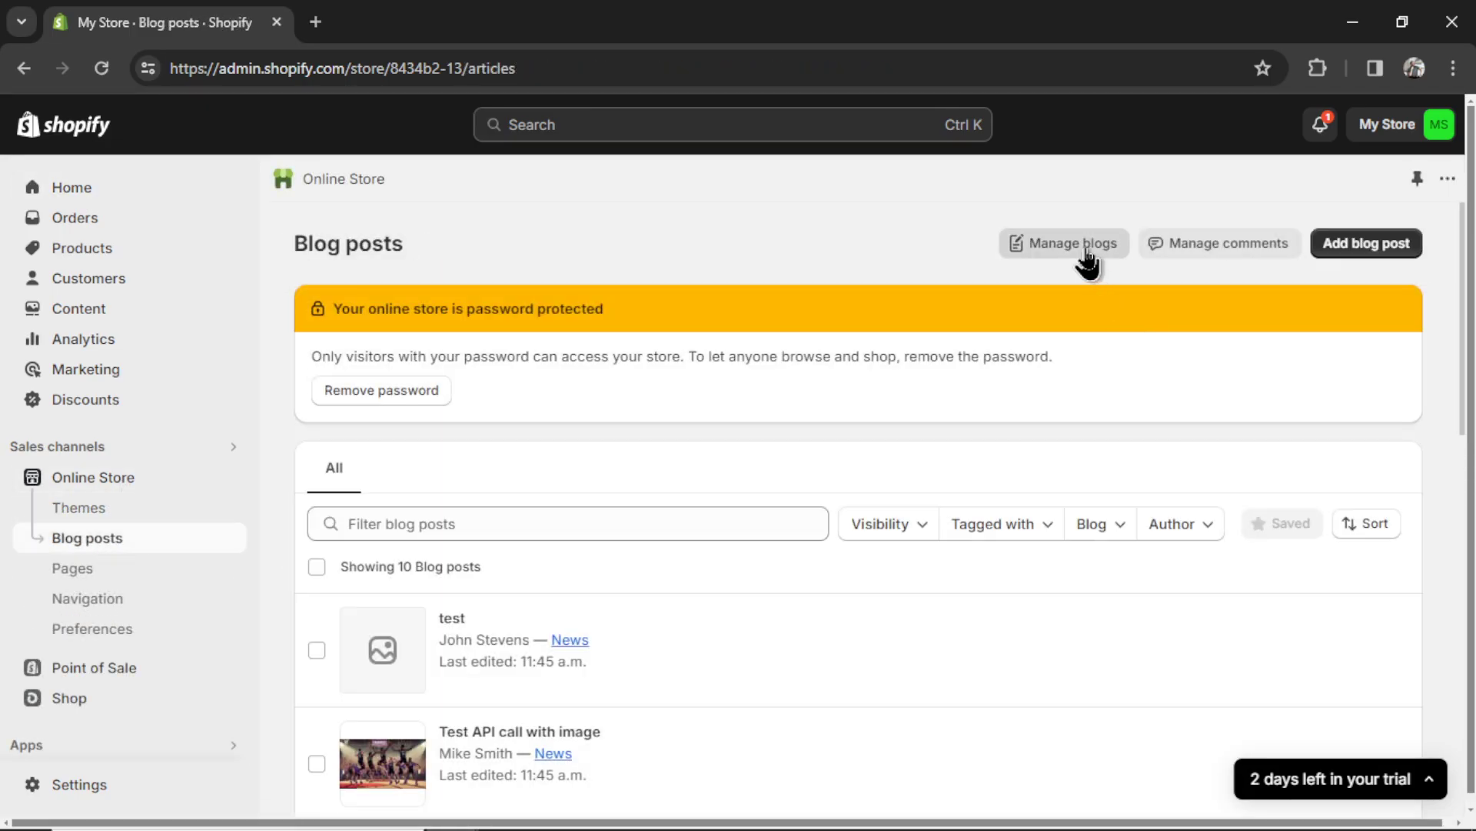
left_click(1087, 261)
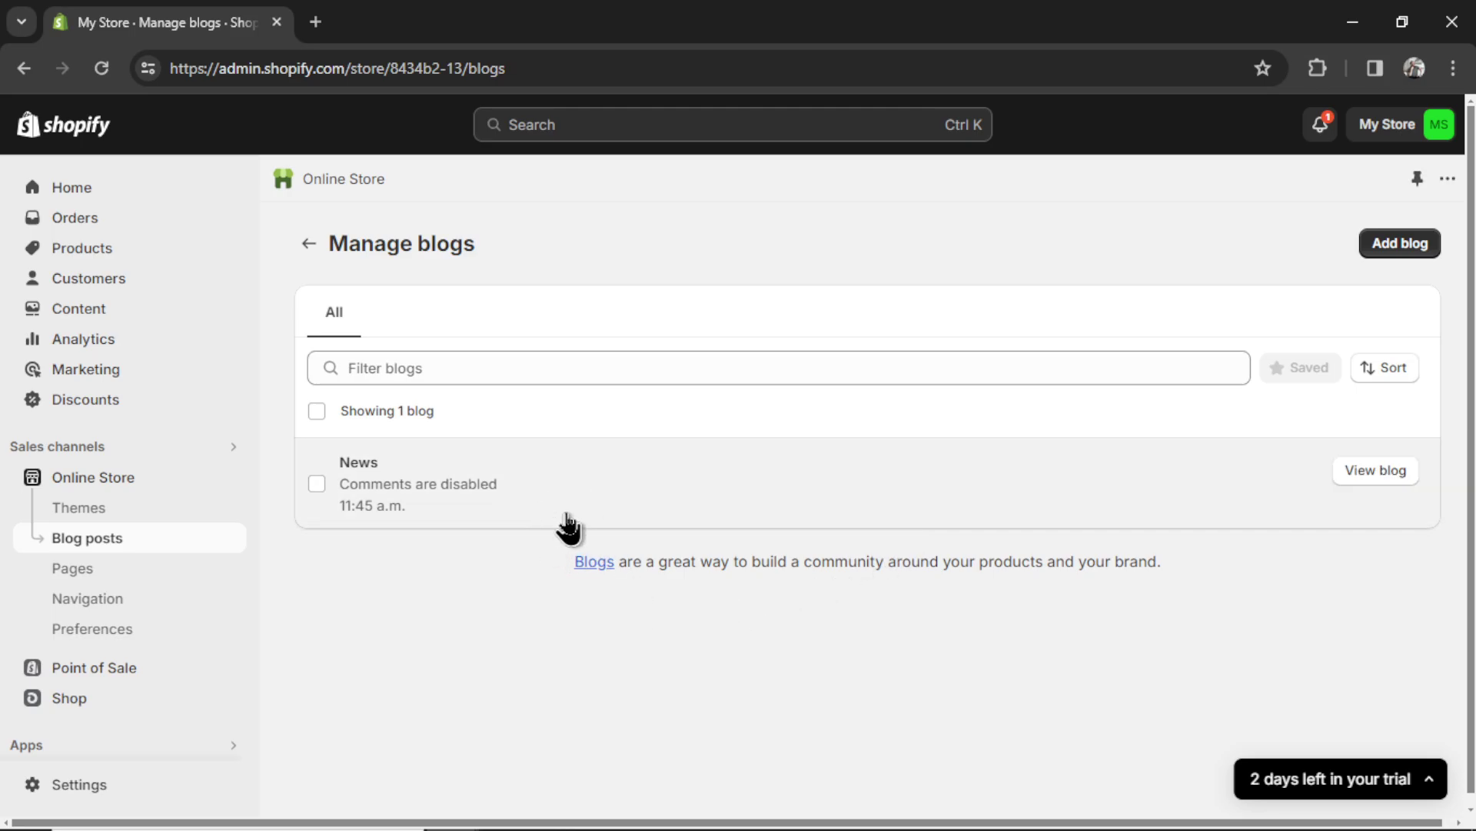
left_click(587, 518)
left_click_drag(508, 67, 610, 68)
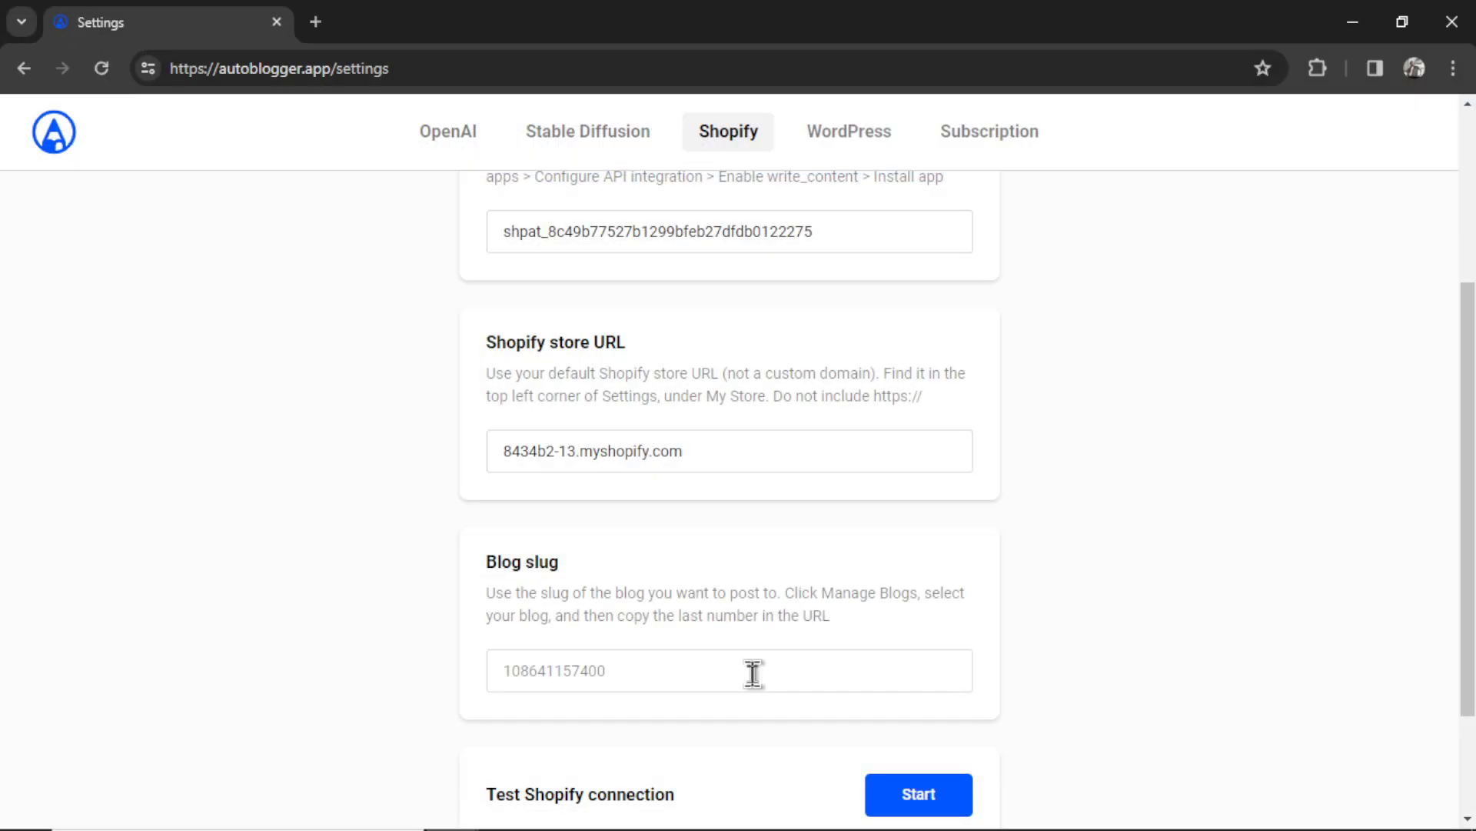
left_click(753, 672)
key("ctrl+v")
scroll(920, 708, "down", 2)
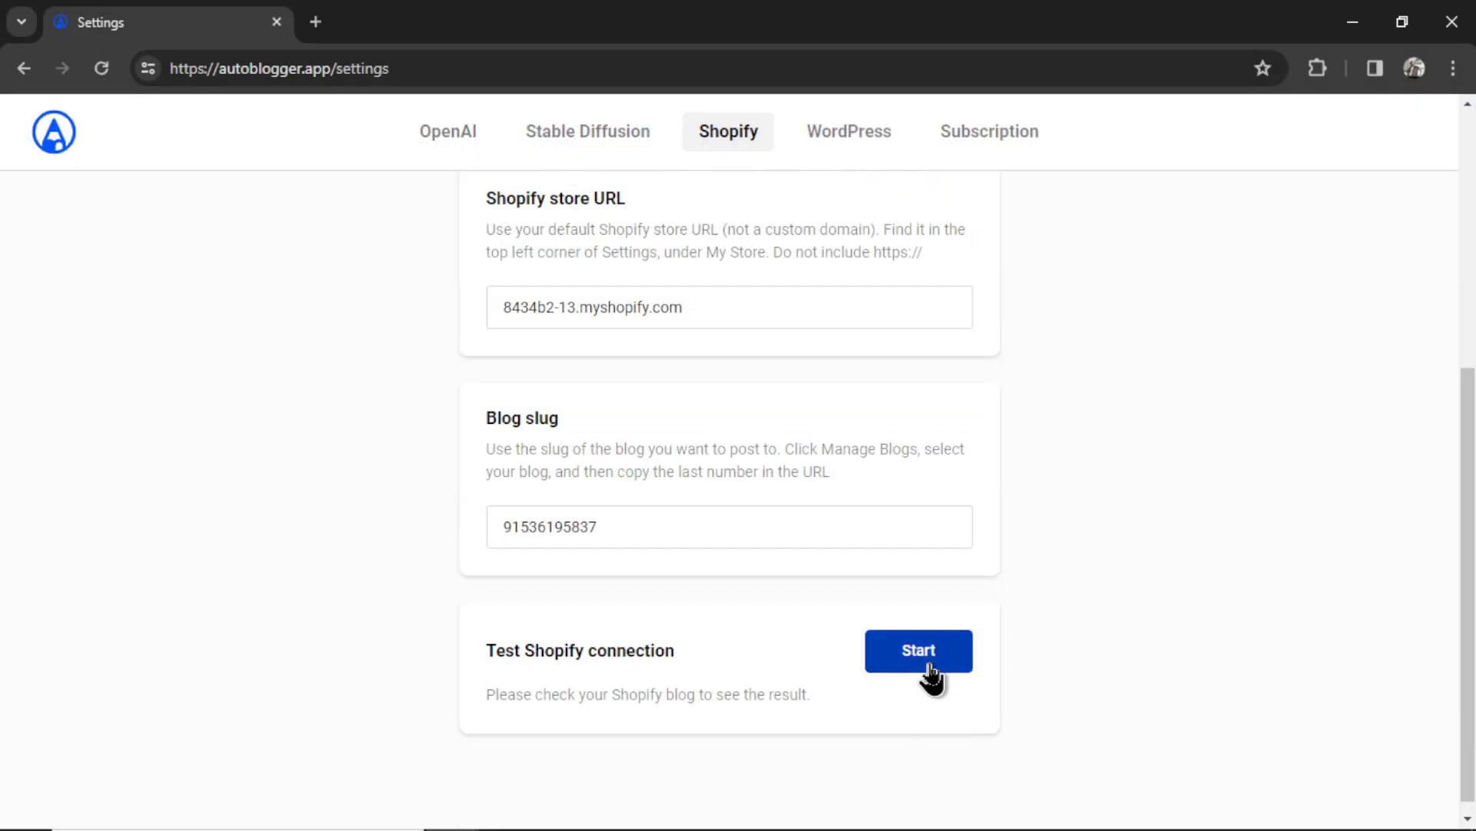
left_click(930, 669)
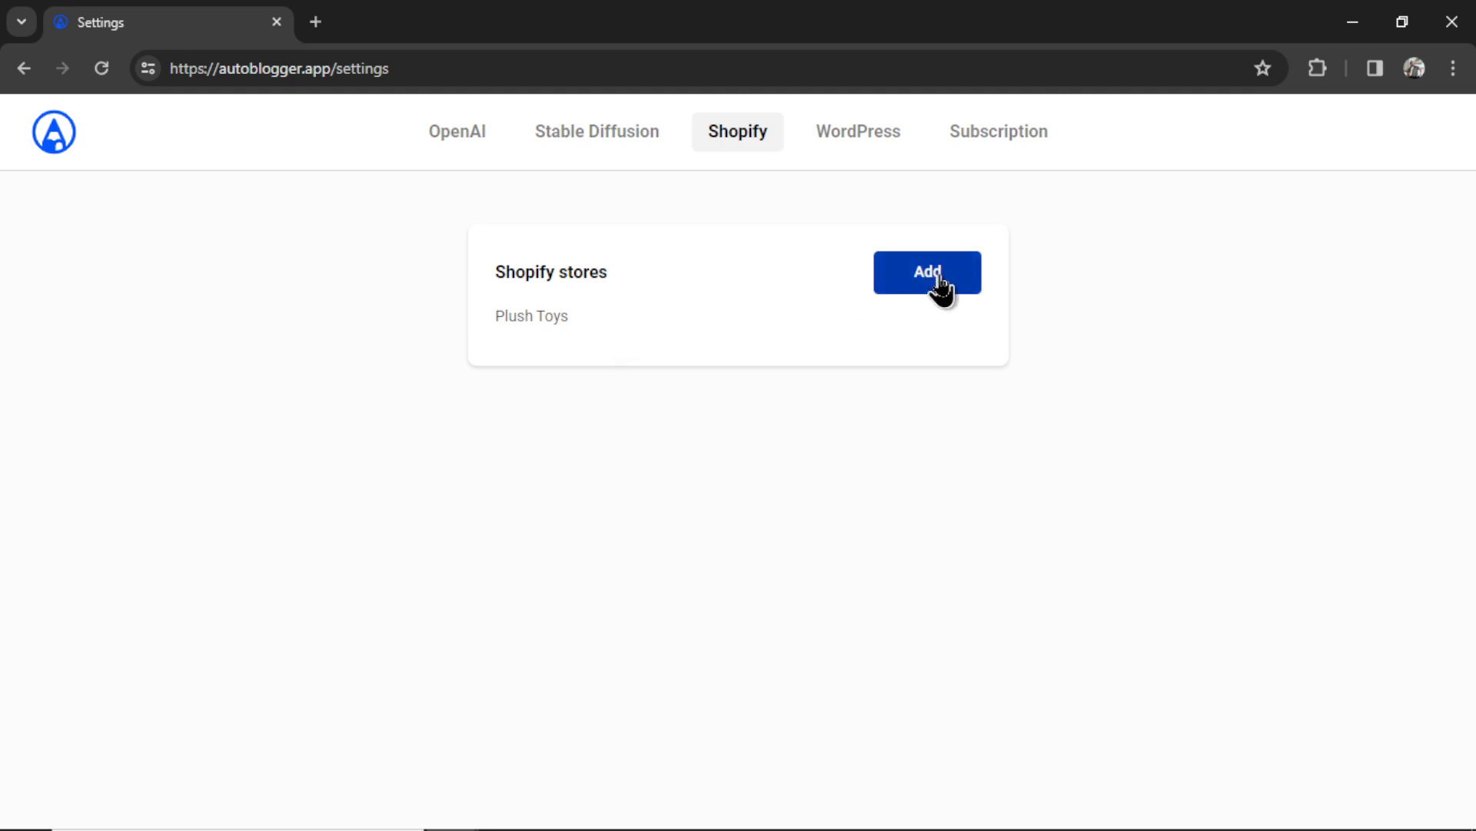
left_click_drag(582, 325, 494, 322)
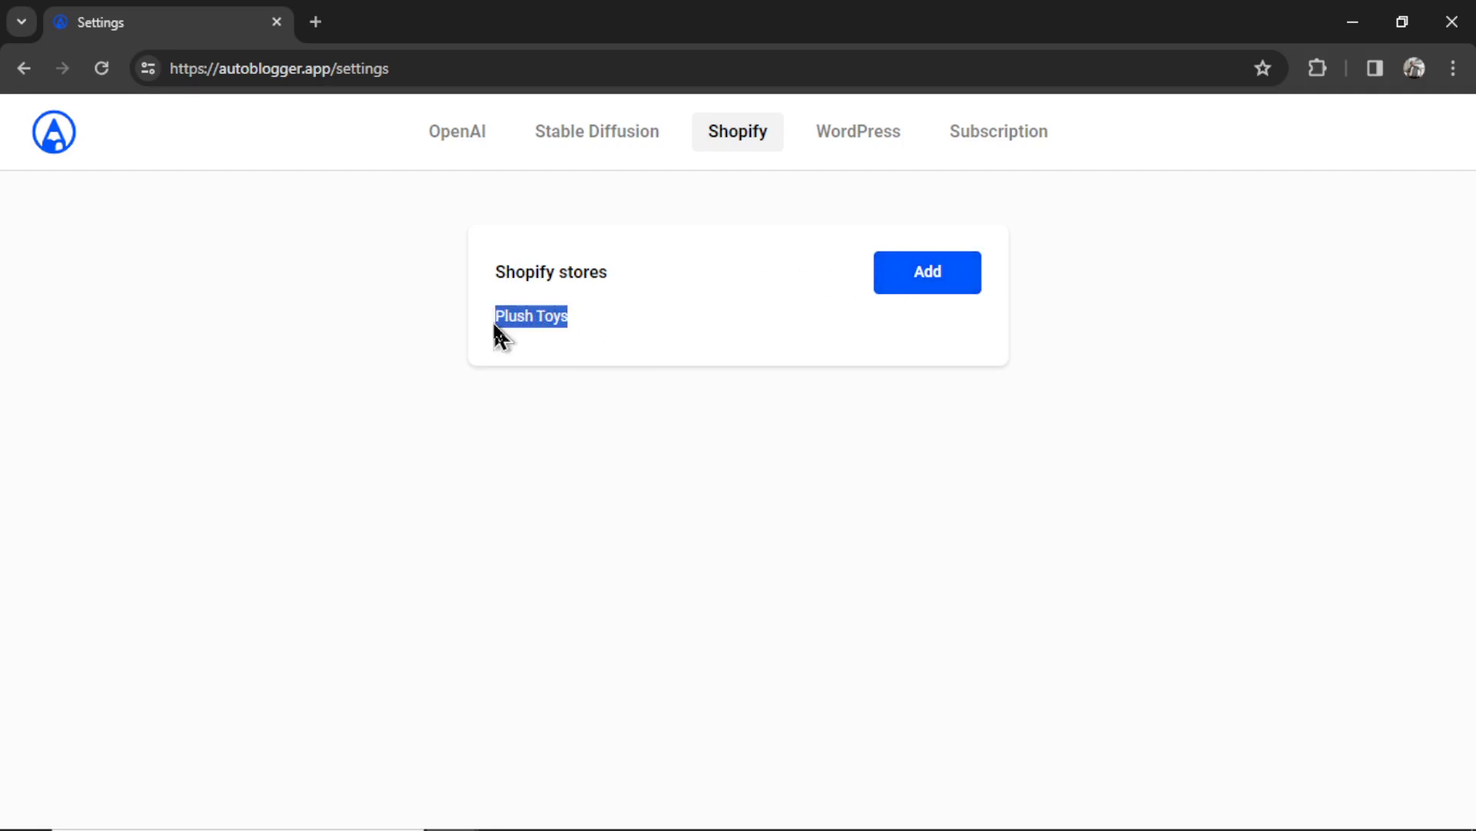
- Replace the Subscription tab's account name with the author name used on the Shopify blog
left_click(669, 336)
left_click(1022, 140)
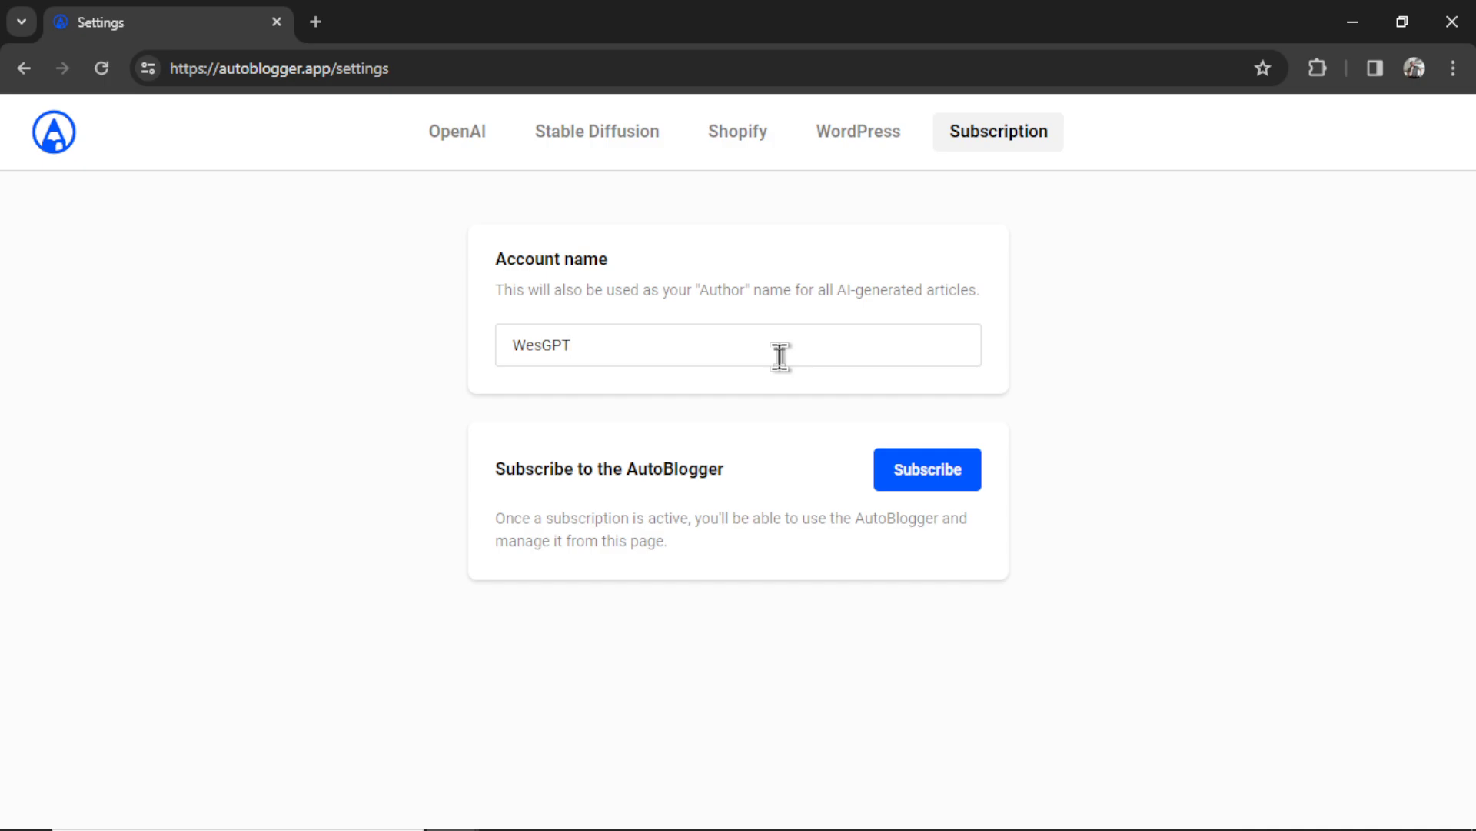
triple_click(800, 343)
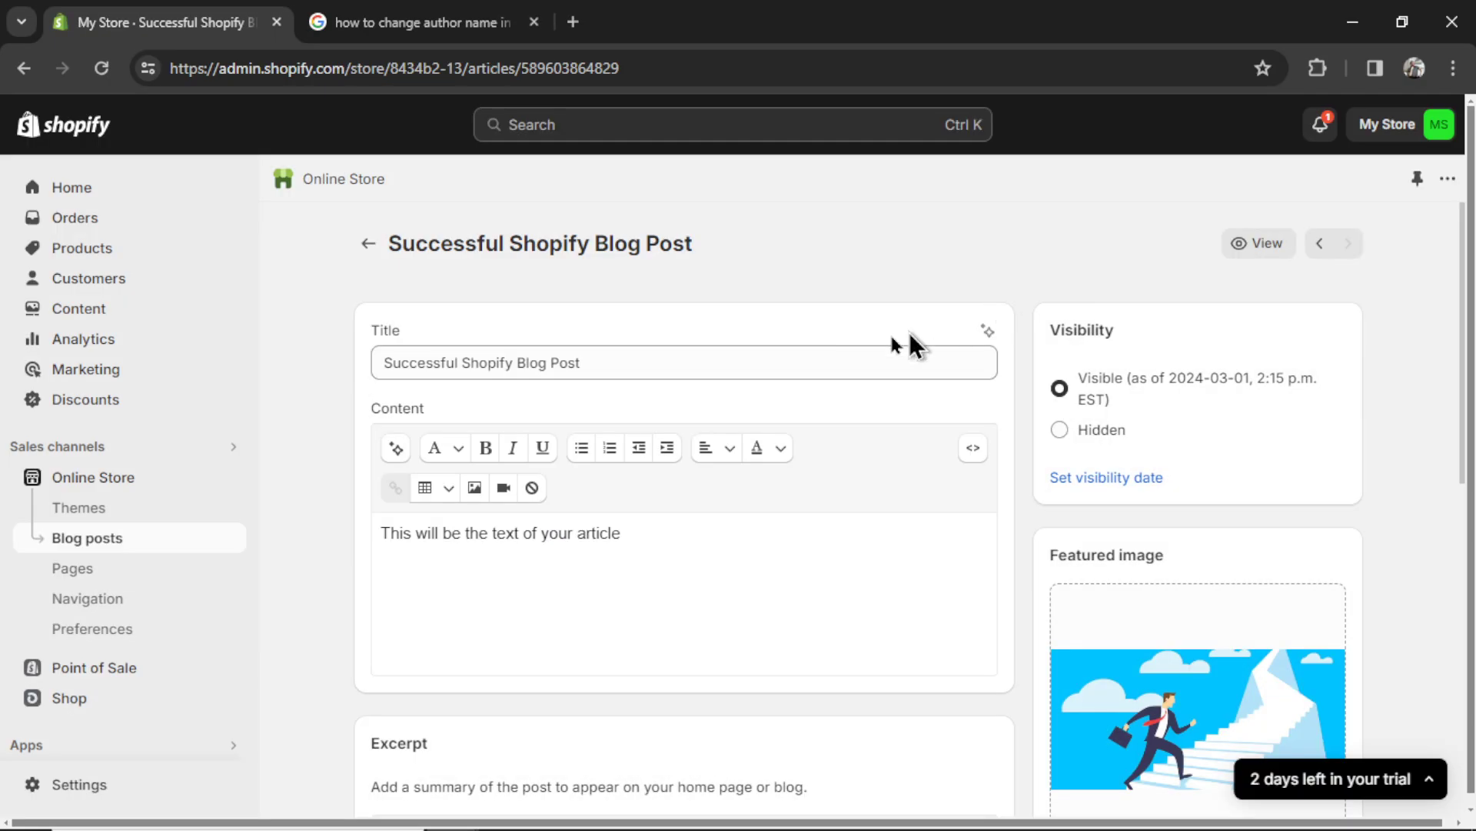
left_click_drag(1467, 285, 1468, 494)
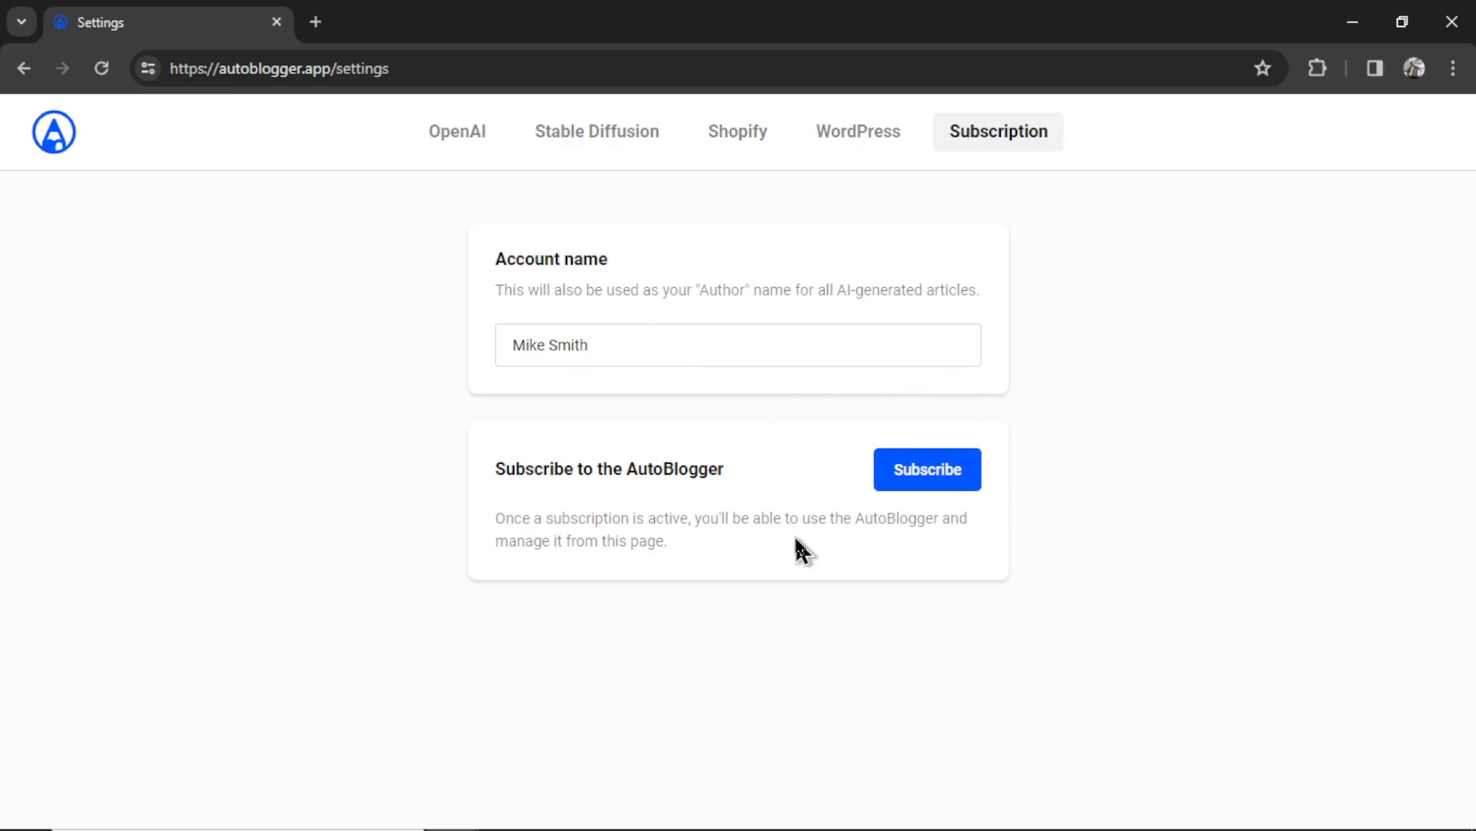
- Subscribe to AutoBlogger at $9.00/month through the Stripe checkout
left_click(946, 494)
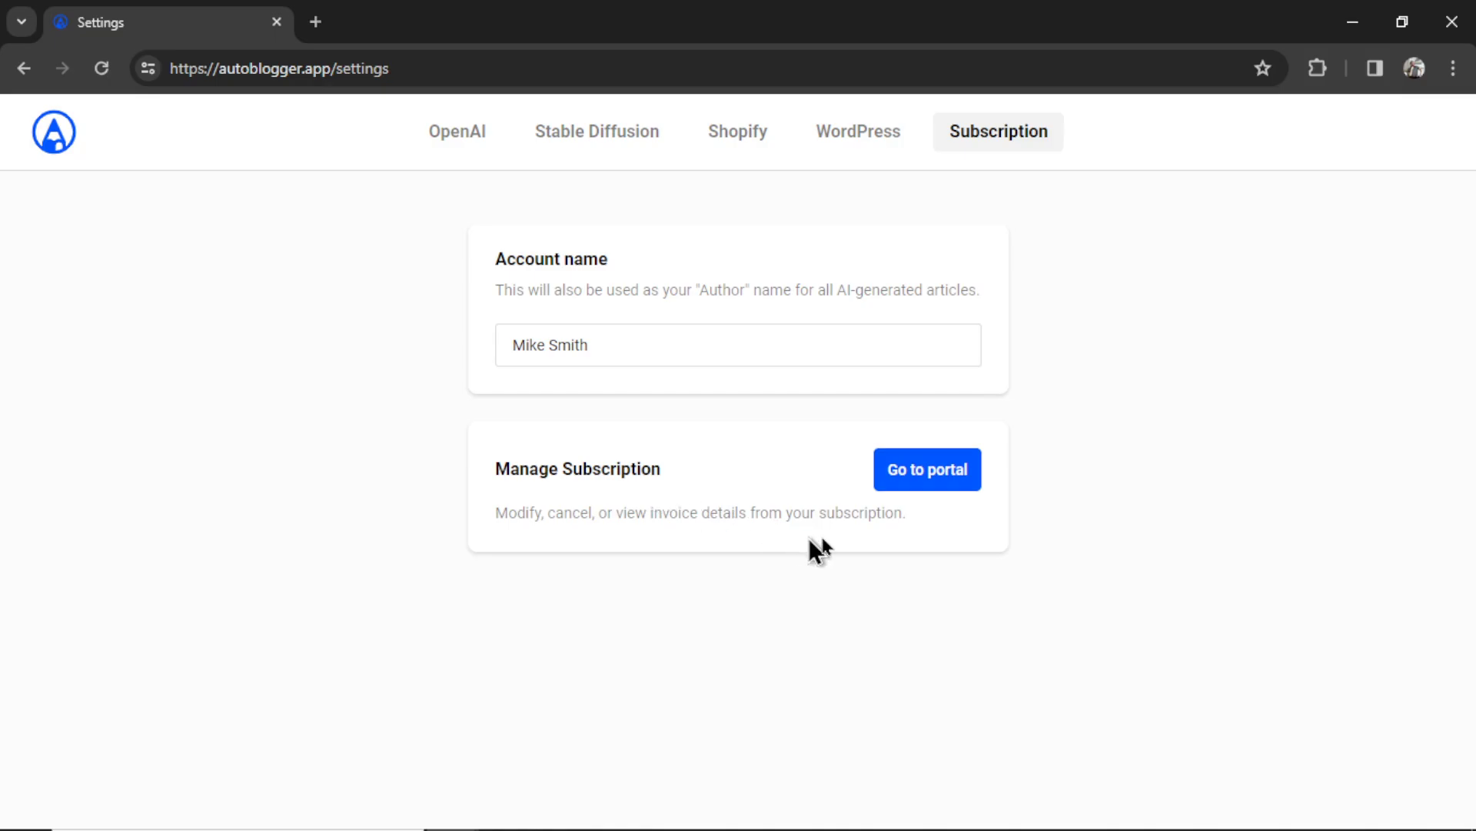
- Point the article generator at the Plush Toys website and keep gpt-4-0125-preview as the writing model
left_click(69, 143)
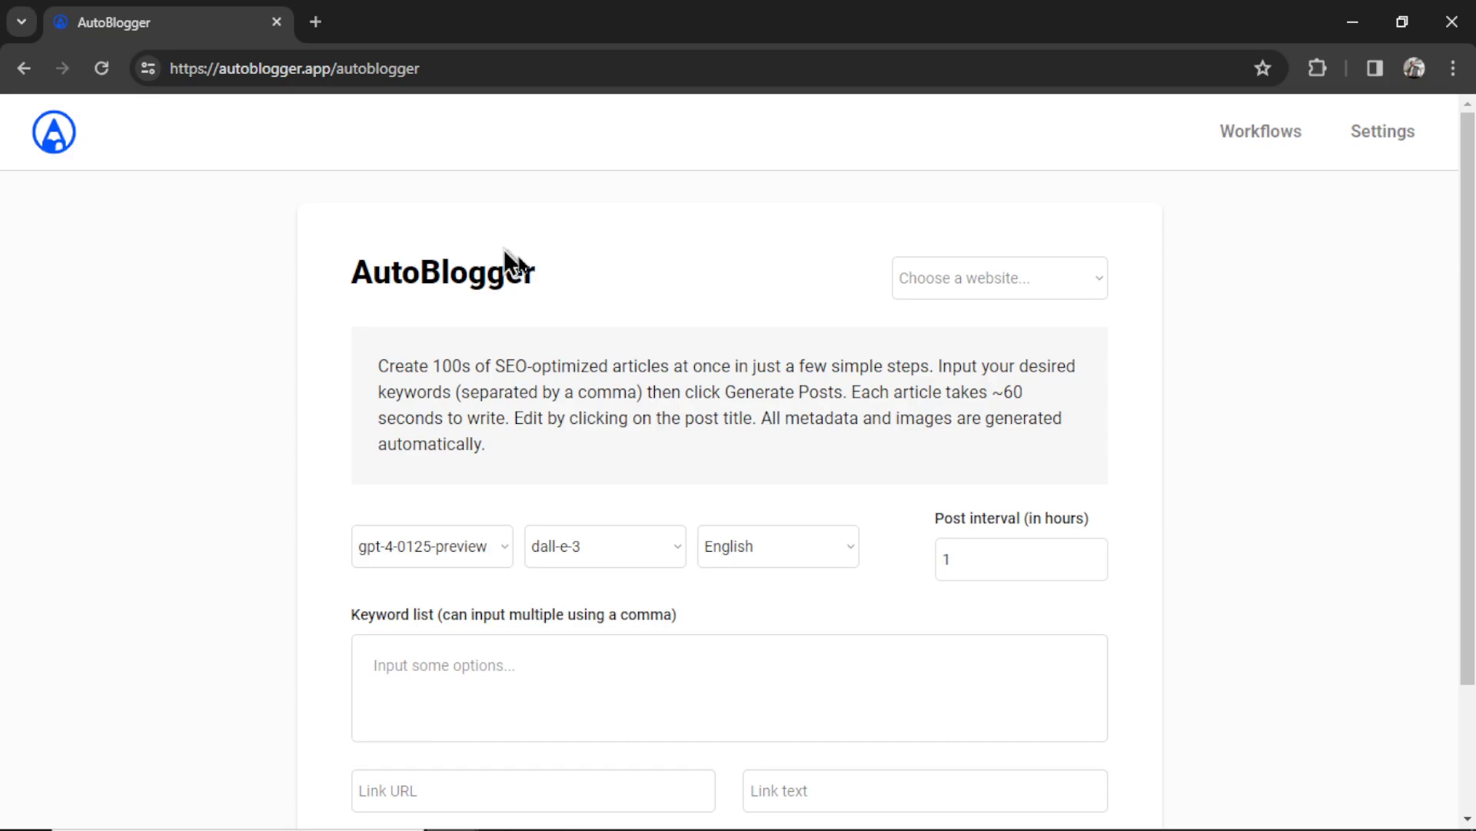
left_click(1072, 295)
left_click(1047, 310)
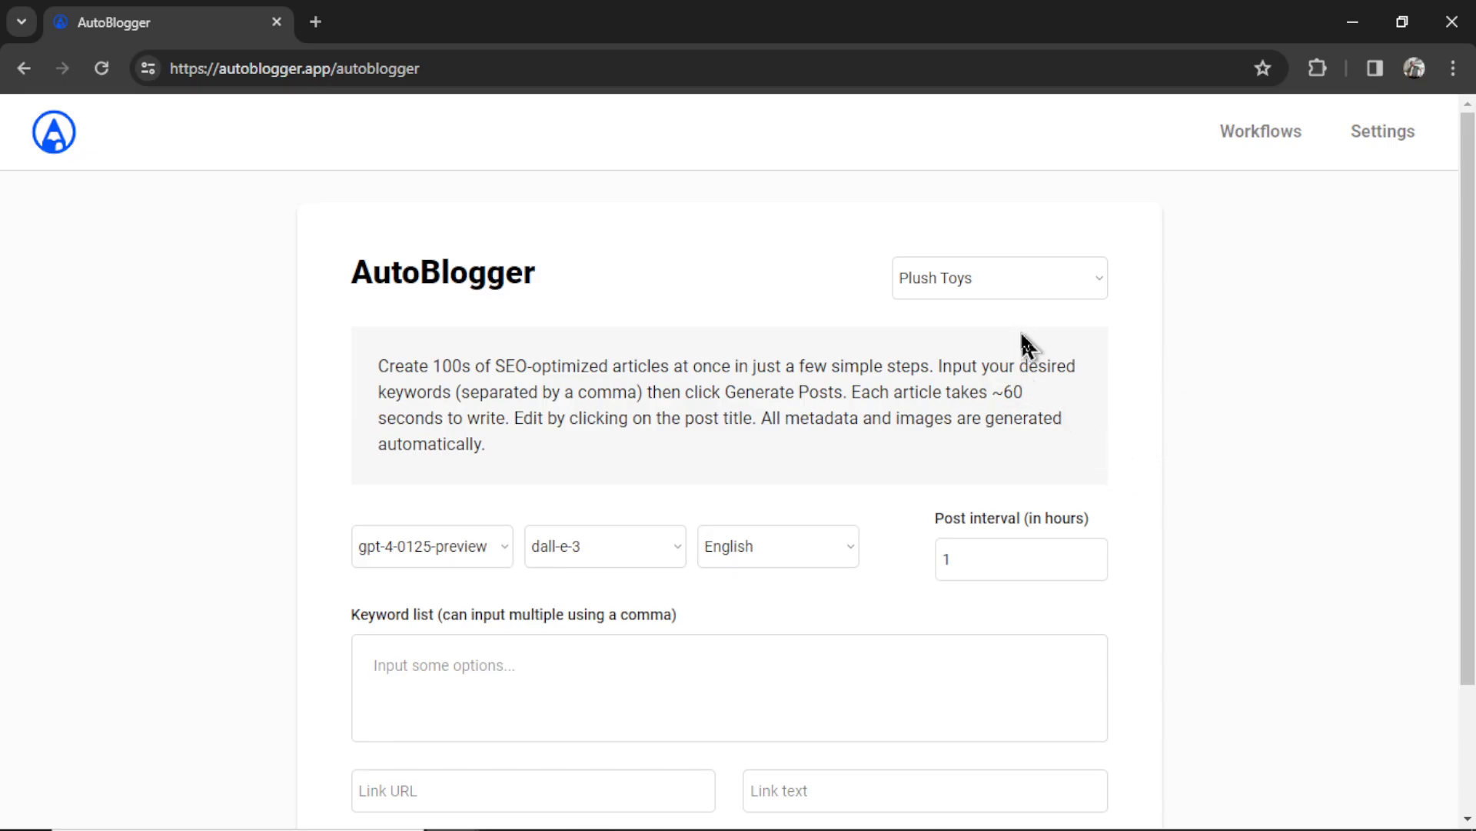
scroll(808, 478, "down", 2)
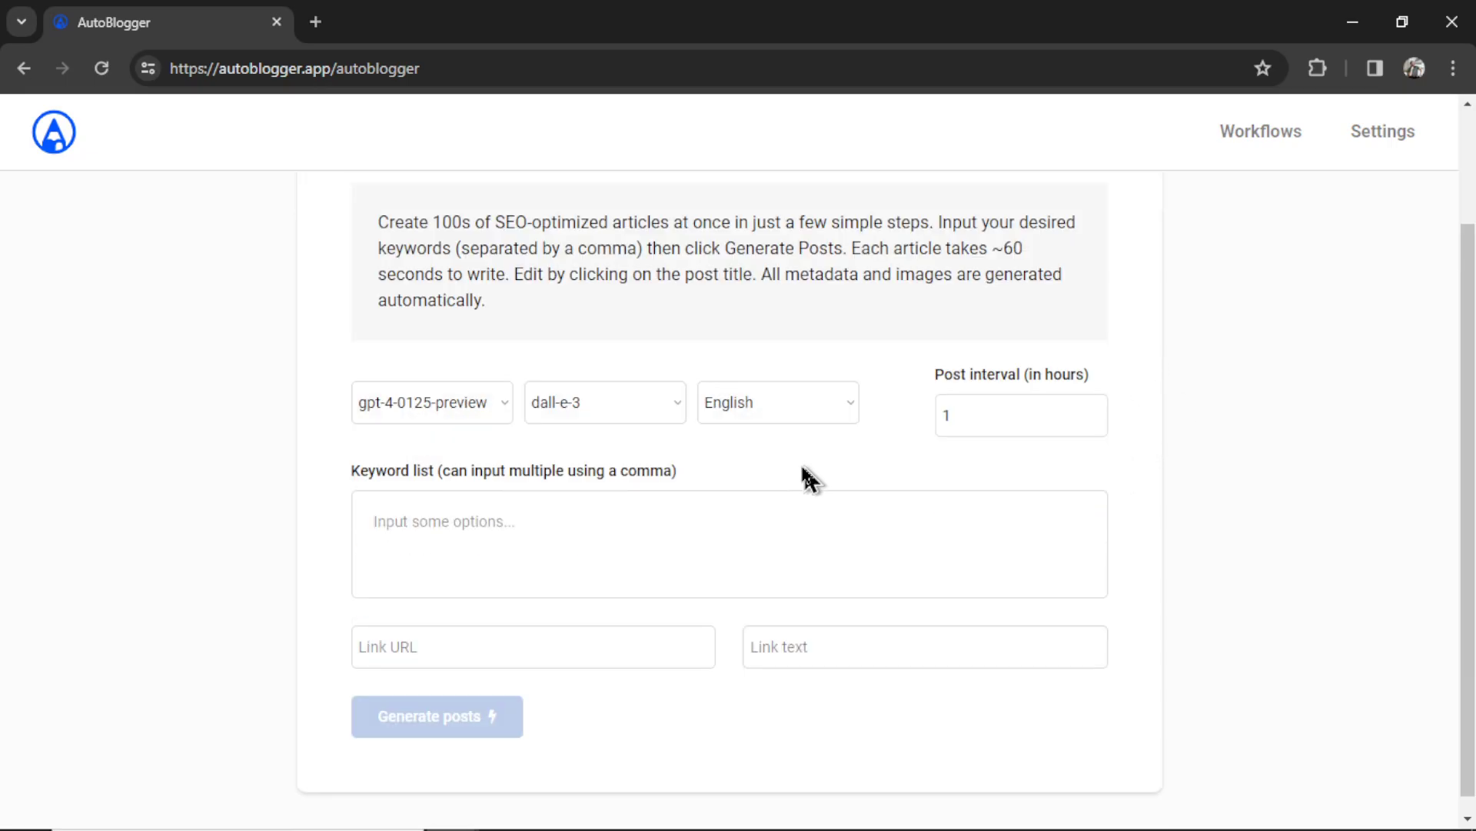
left_click(471, 419)
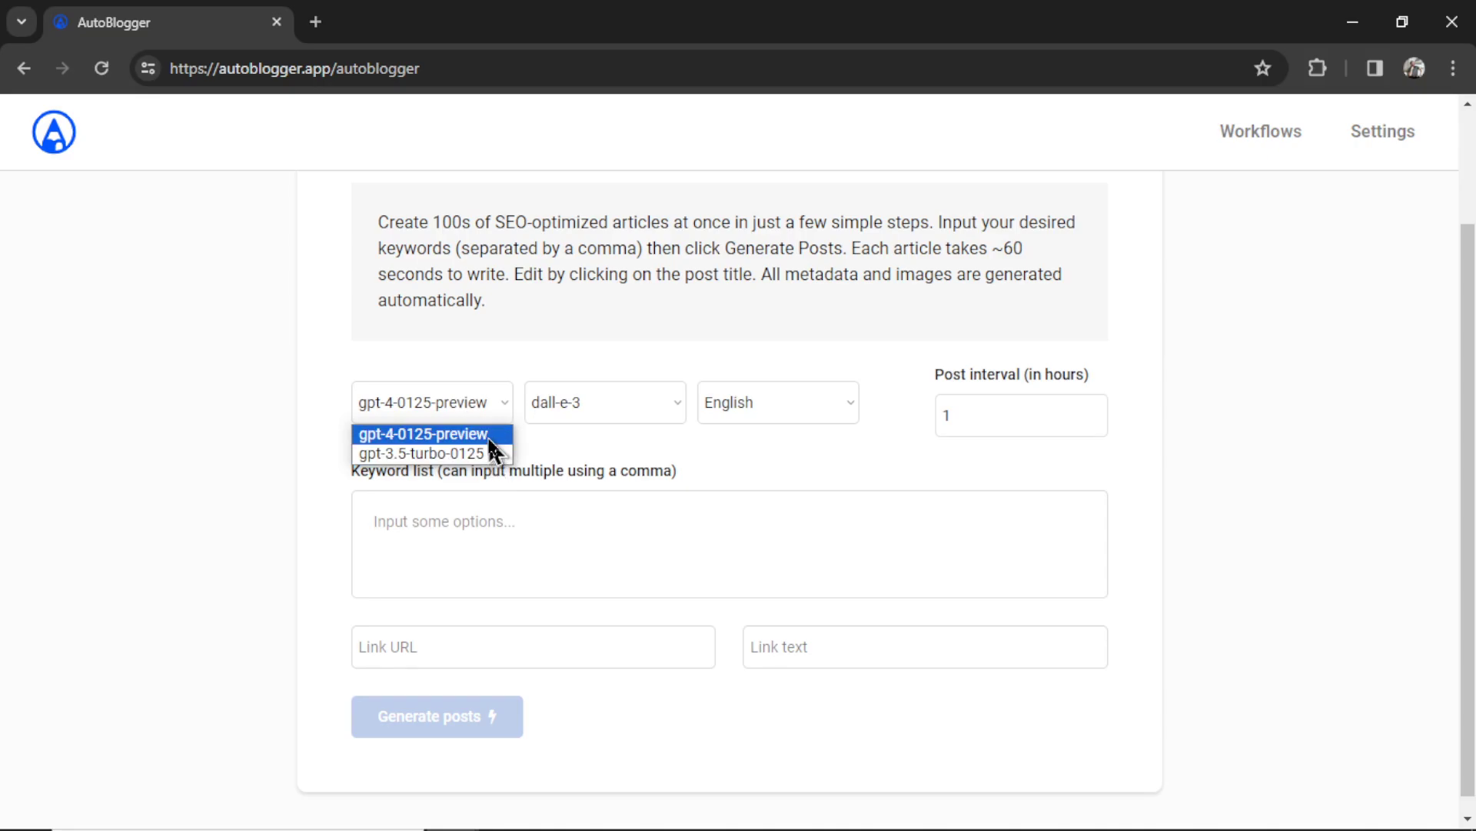
left_click(491, 435)
left_click(670, 412)
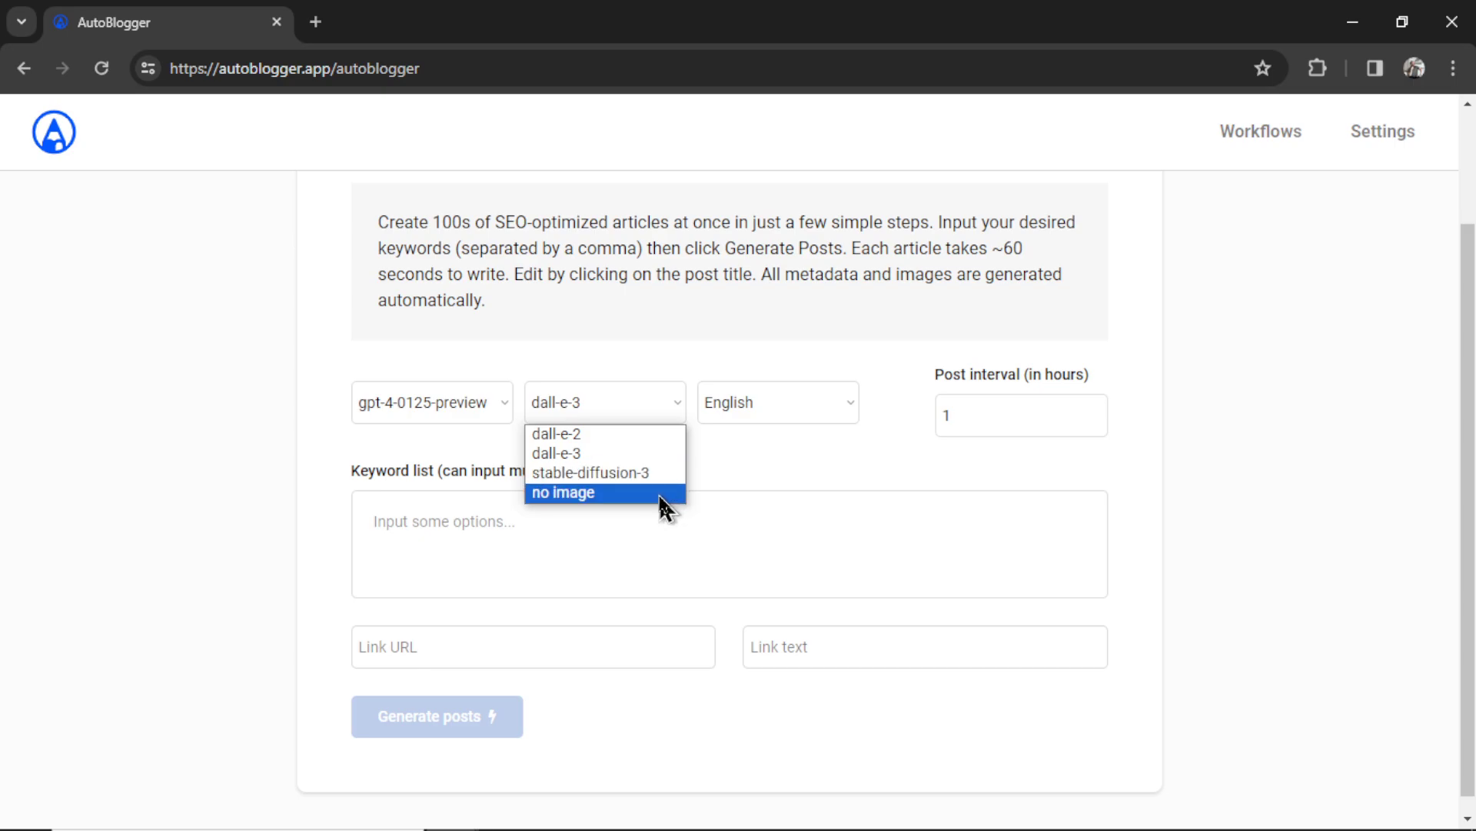
- Keep dall-e-3 as the image model and English as the article language
left_click(663, 455)
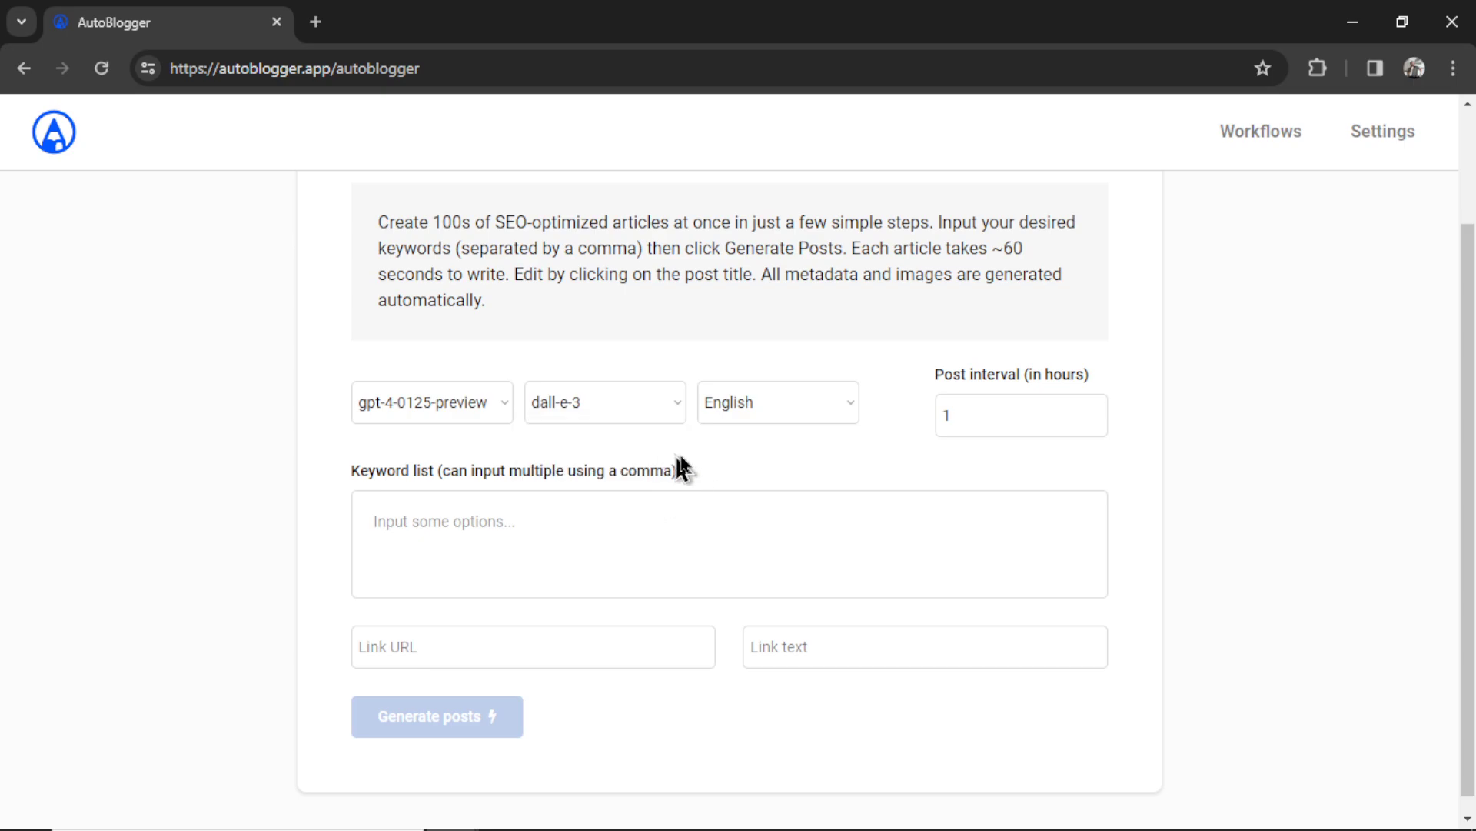
left_click(838, 408)
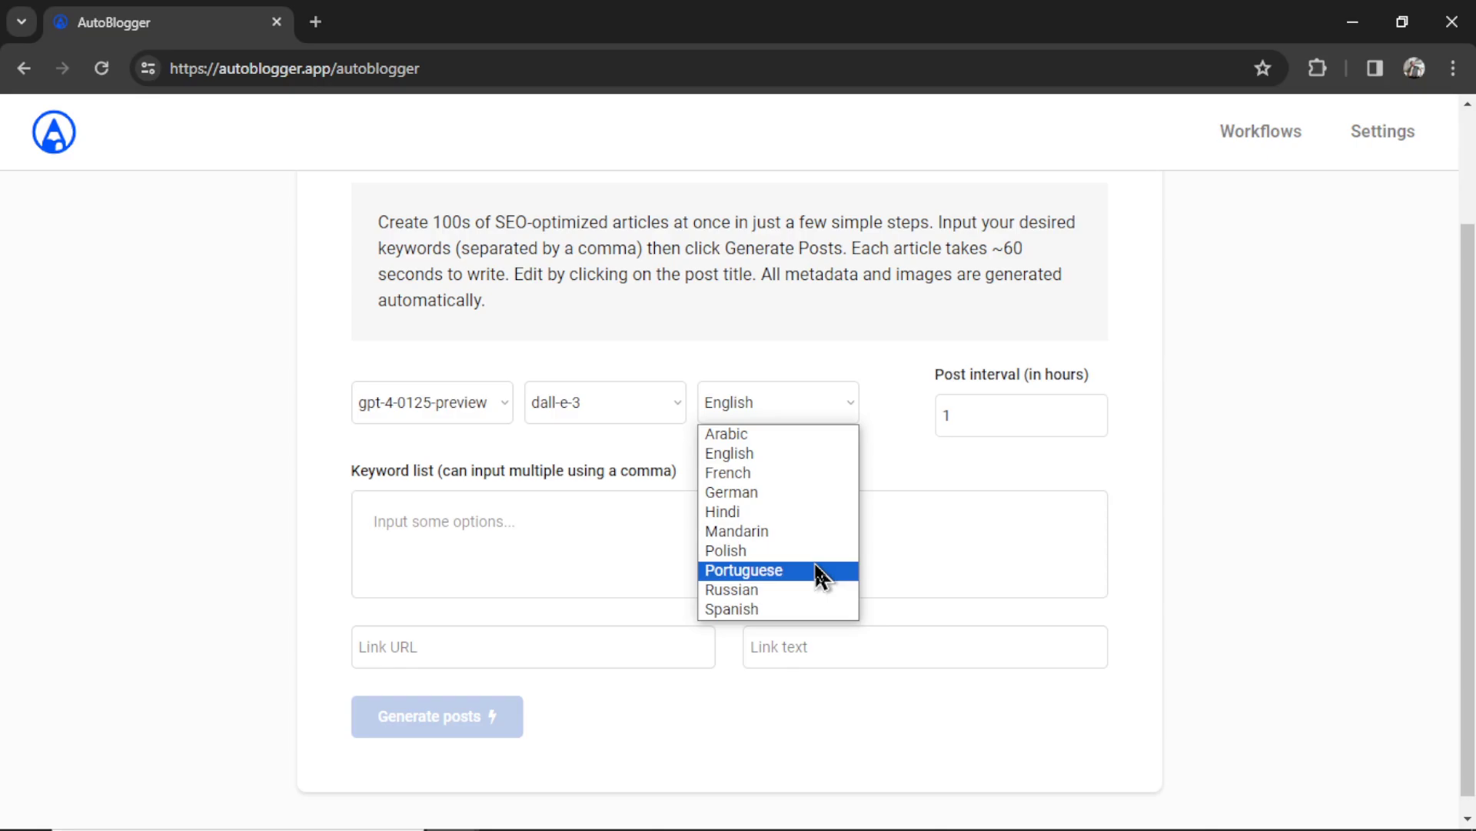
left_click(812, 454)
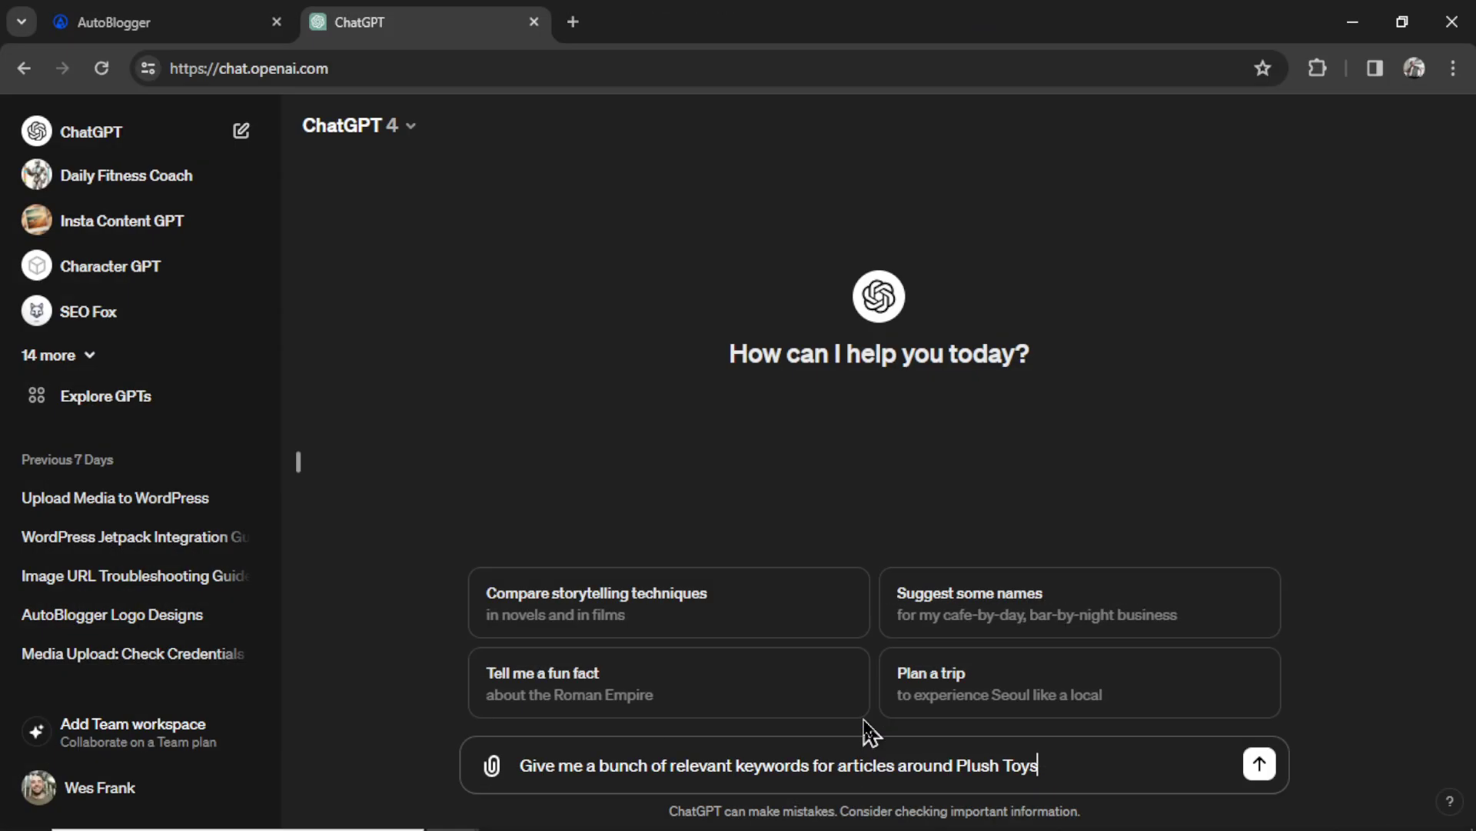
- Glance at AutoBlogger, then scroll ChatGPT's categorised plush toy keyword reply as it streams in
key("ctrl+shift+Tab")
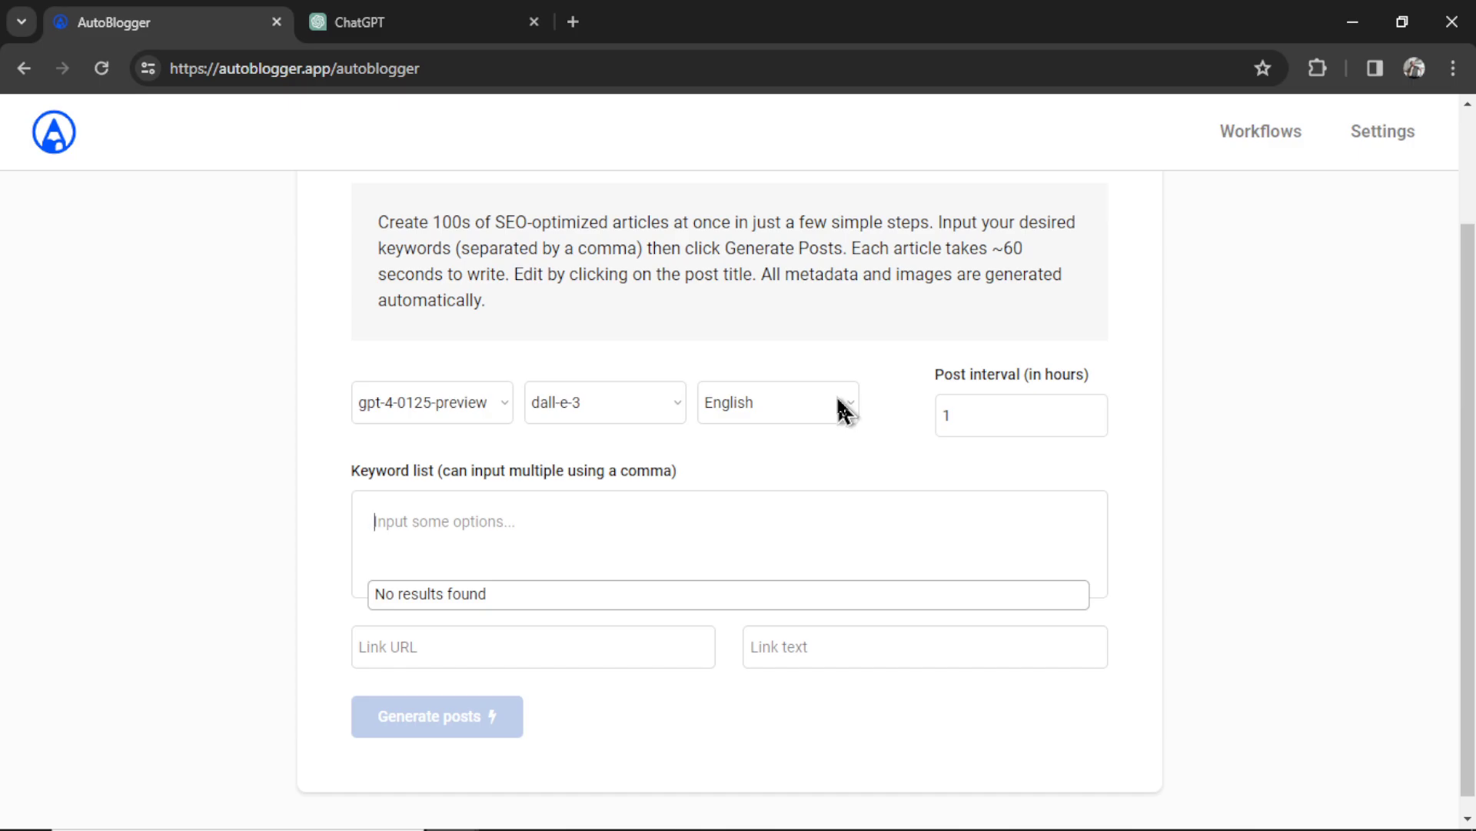
key("ctrl+Tab")
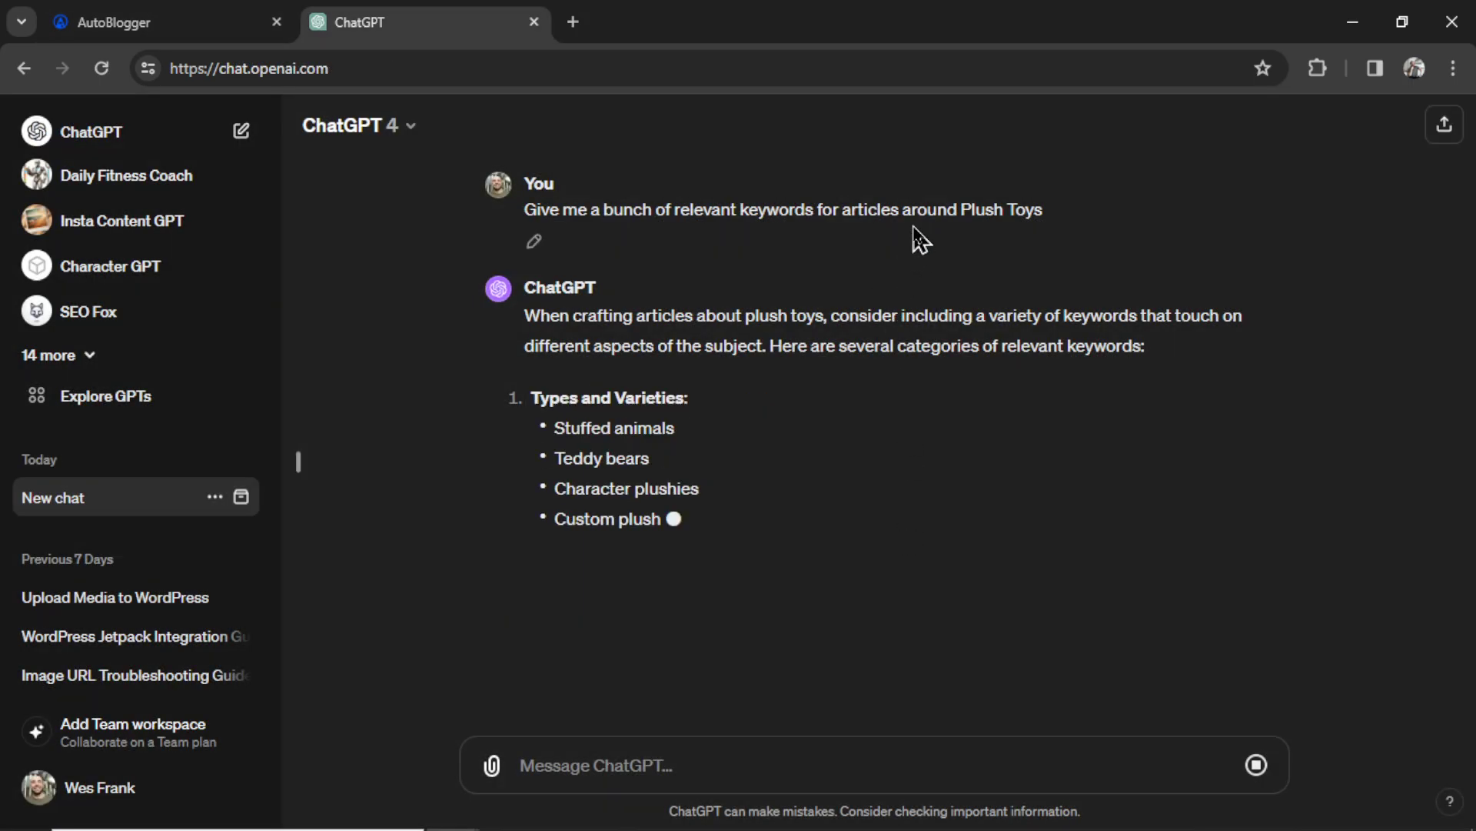
scroll(885, 384, "down", 4)
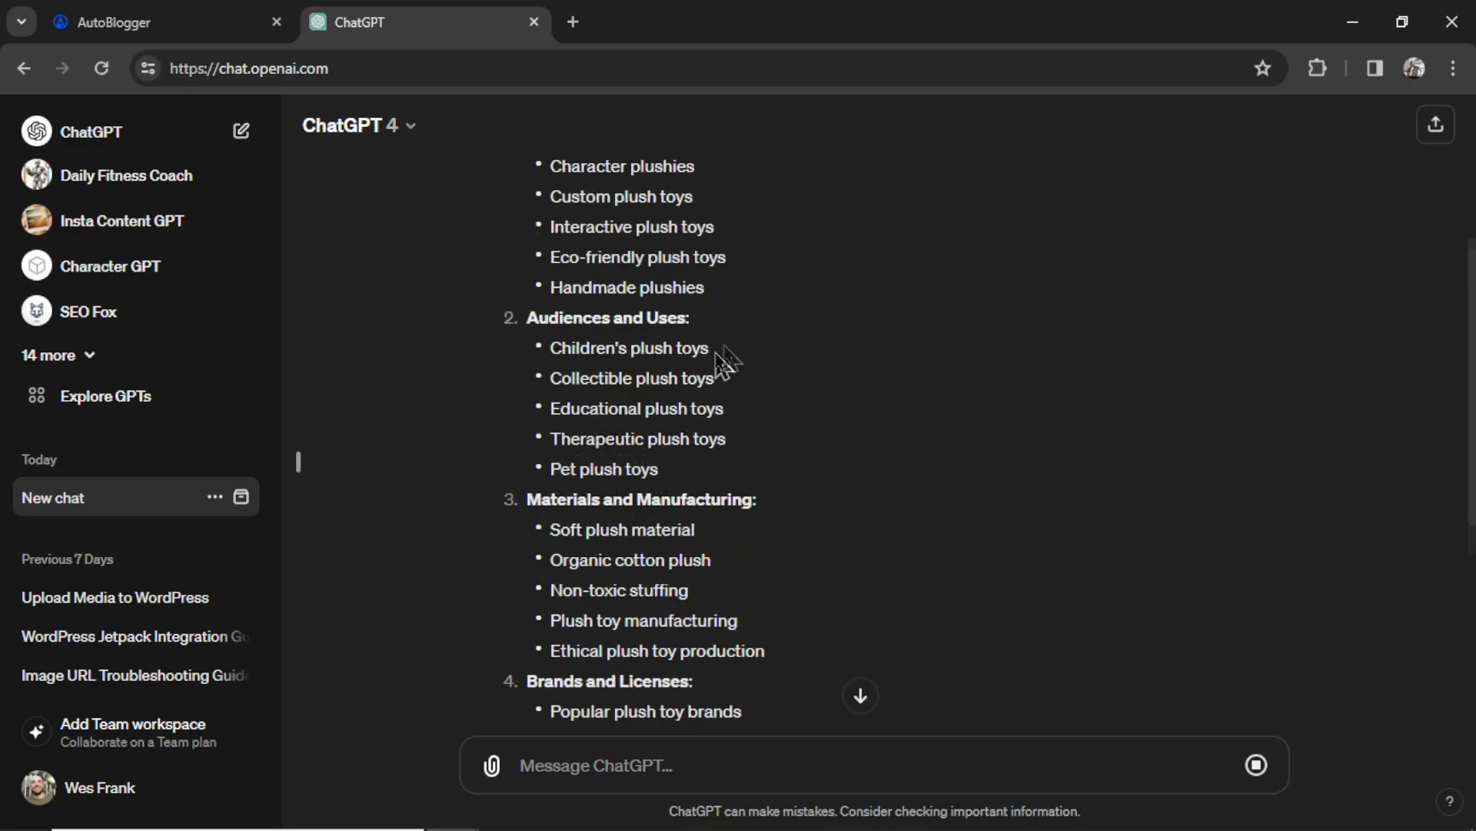
- Copy Children's plush toys from ChatGPT into AutoBlogger as the first keyword tag
left_click_drag(716, 350, 552, 356)
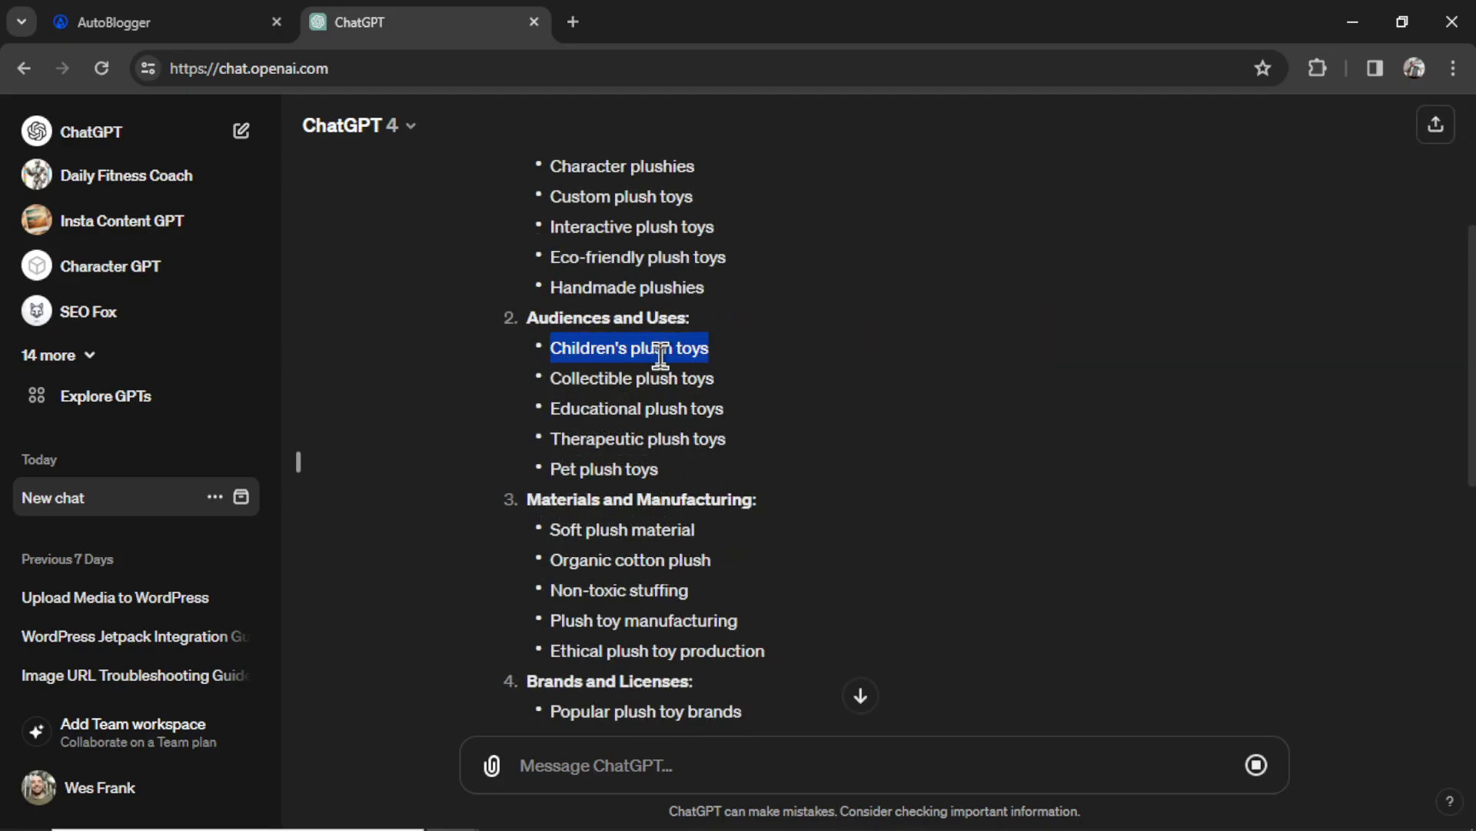
key("ctrl+c")
key("ctrl+shift+Tab")
left_click(534, 541)
key("ctrl+v")
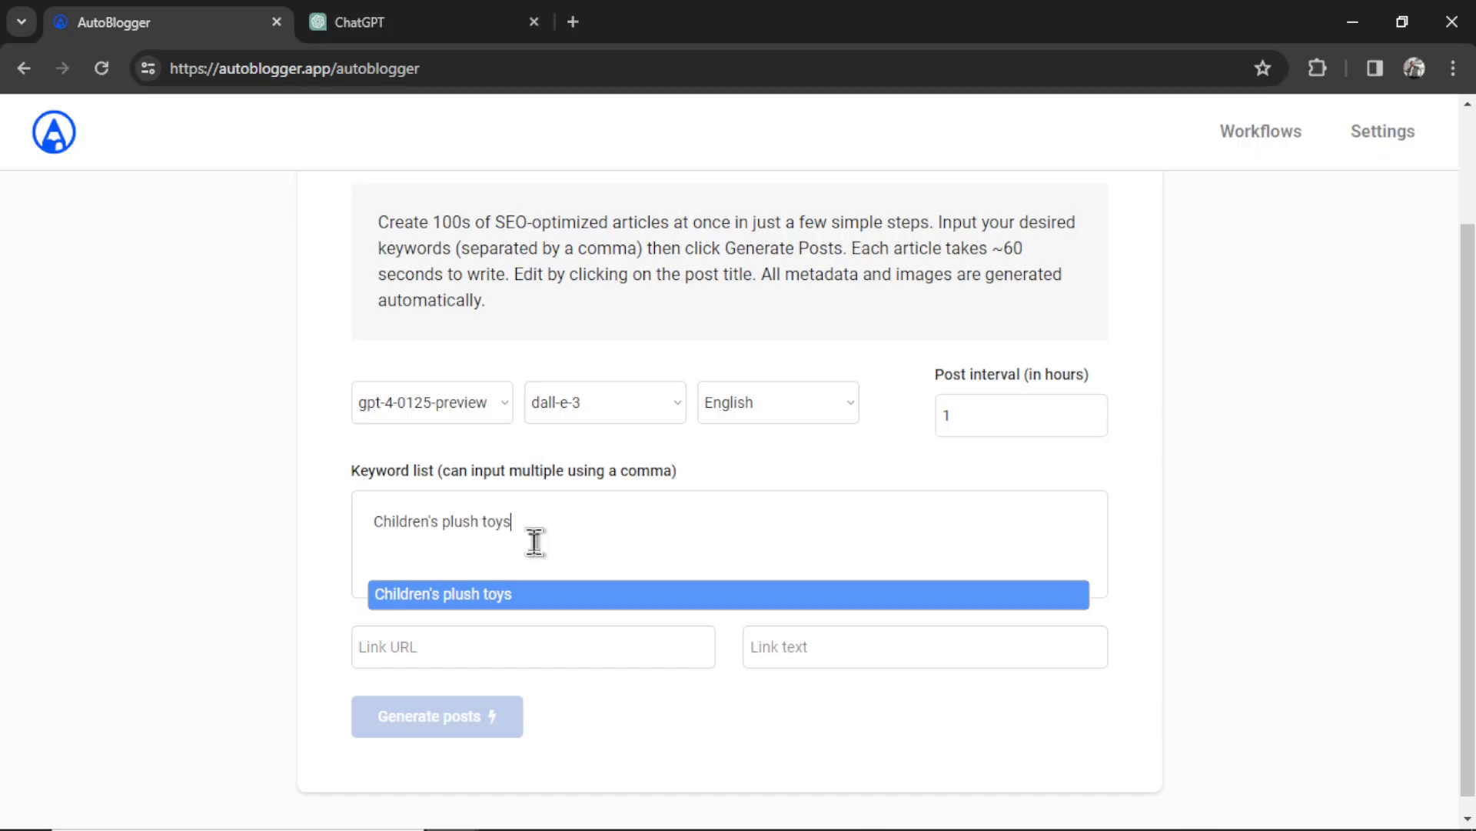
key("Return")
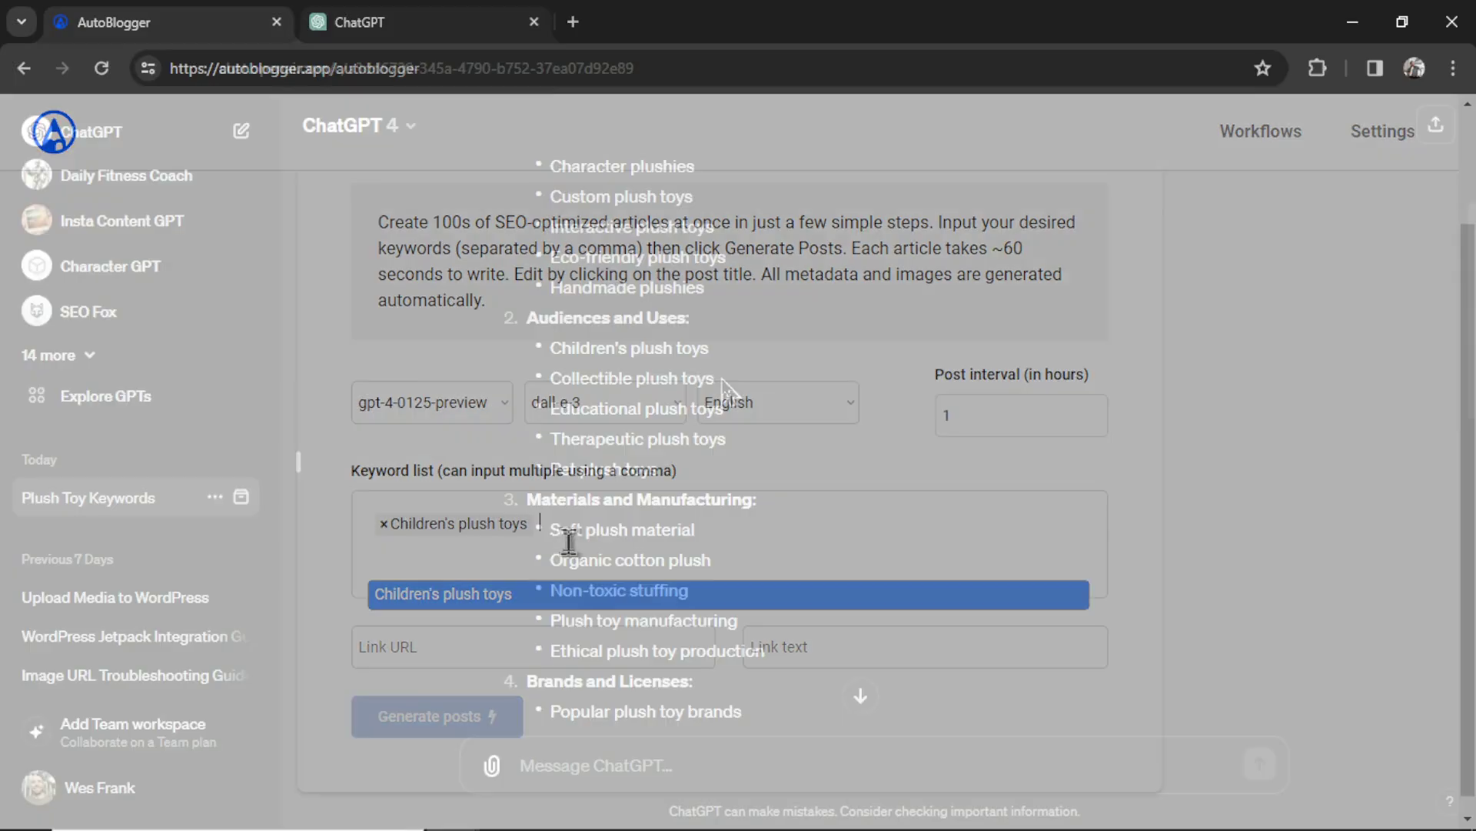
- Add Collectible plush toys and Educational plush toys as keyword tags
left_click_drag(715, 378, 551, 379)
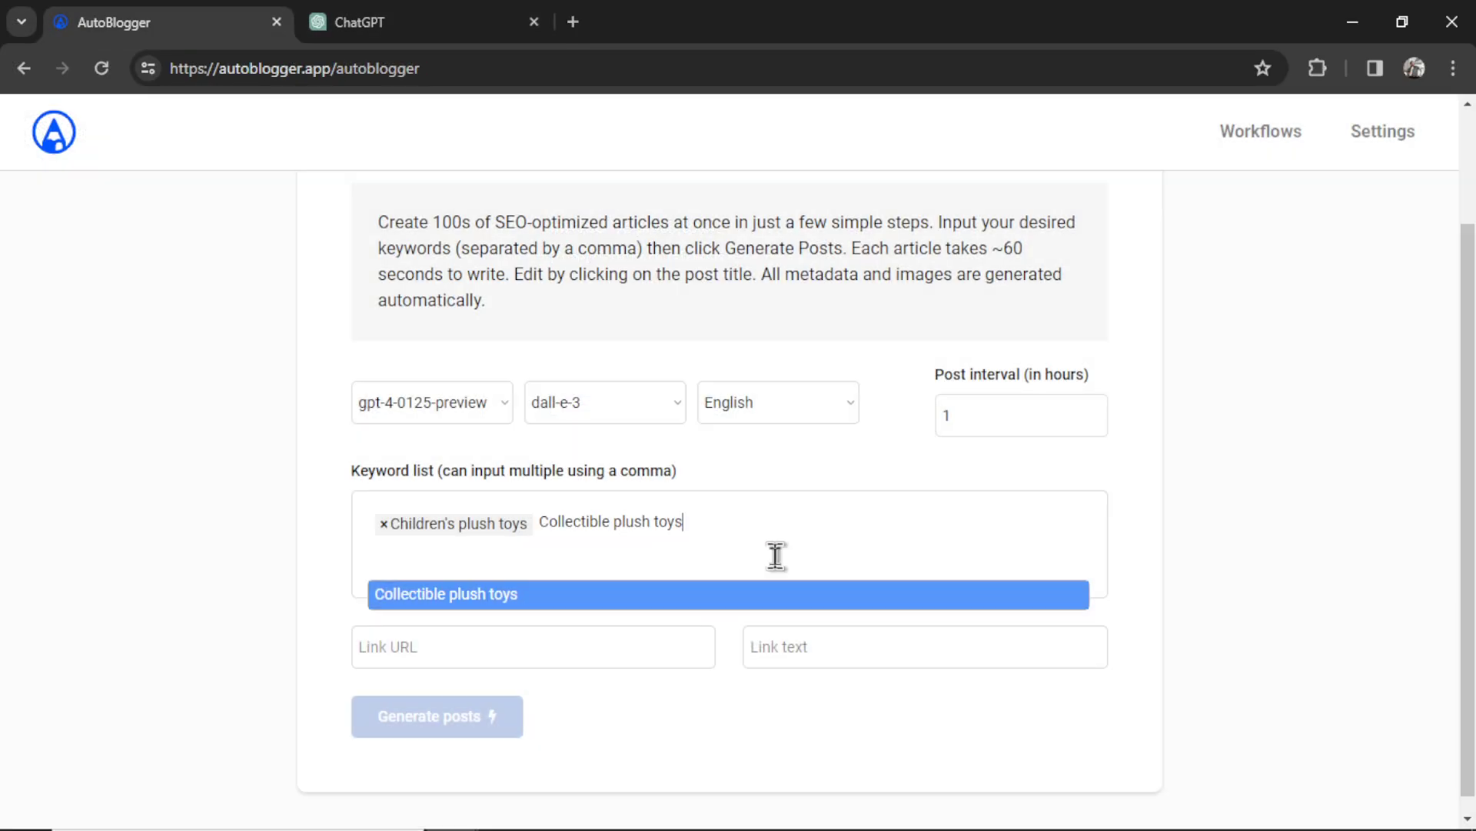
key("Return")
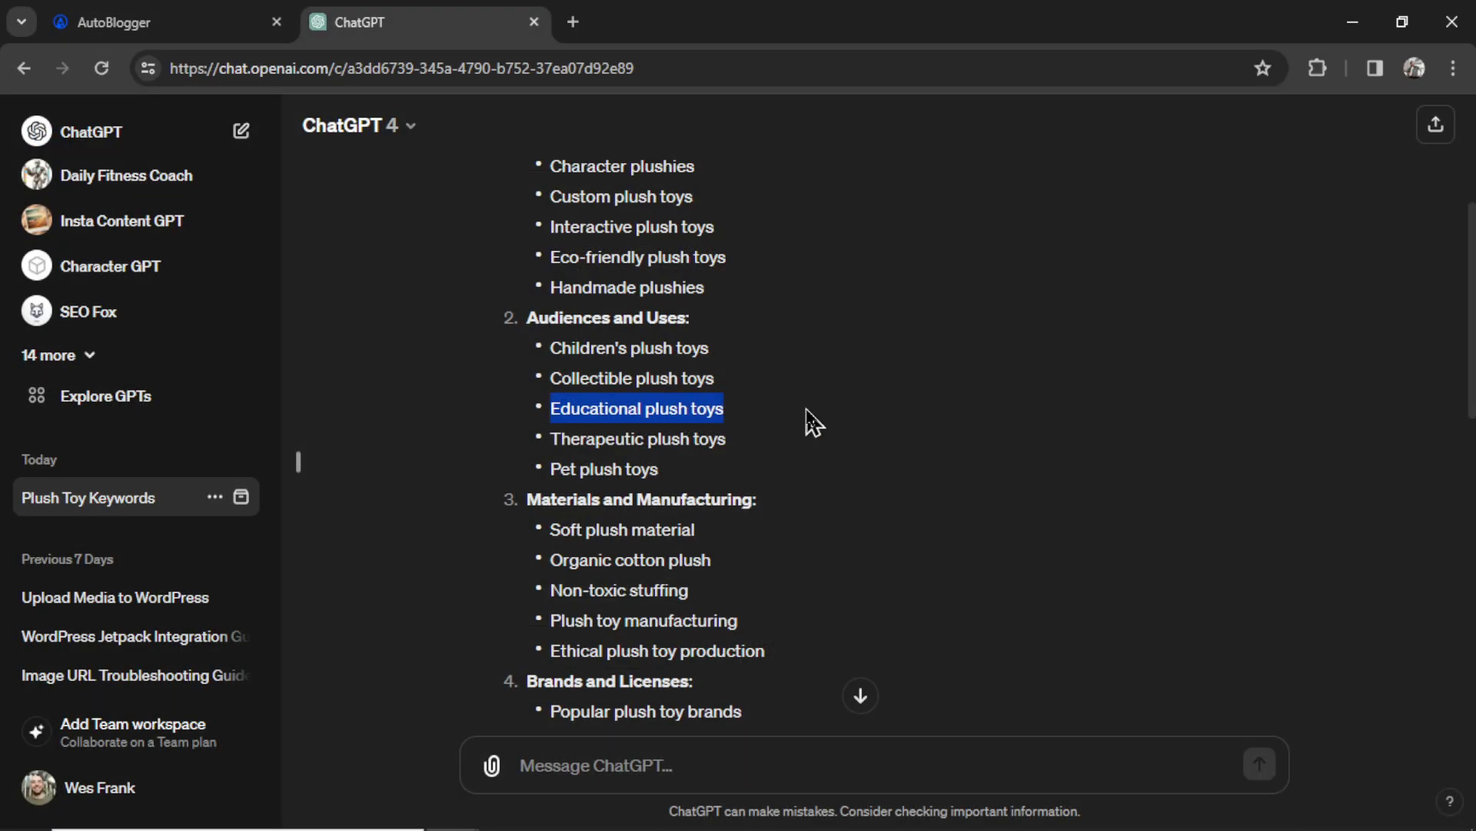
left_click(182, 25)
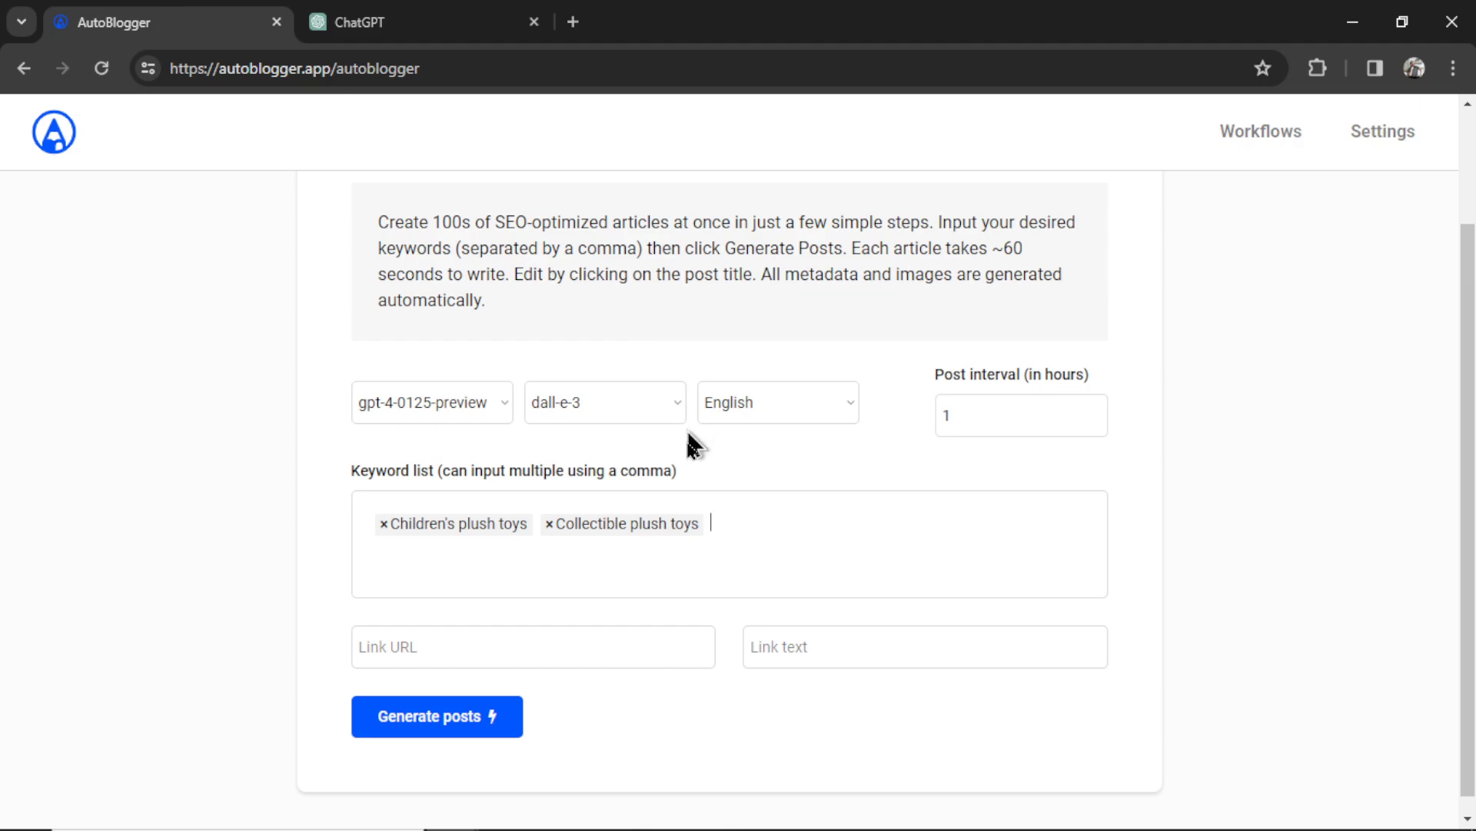
left_click(772, 537)
key("ctrl+v")
key("Return")
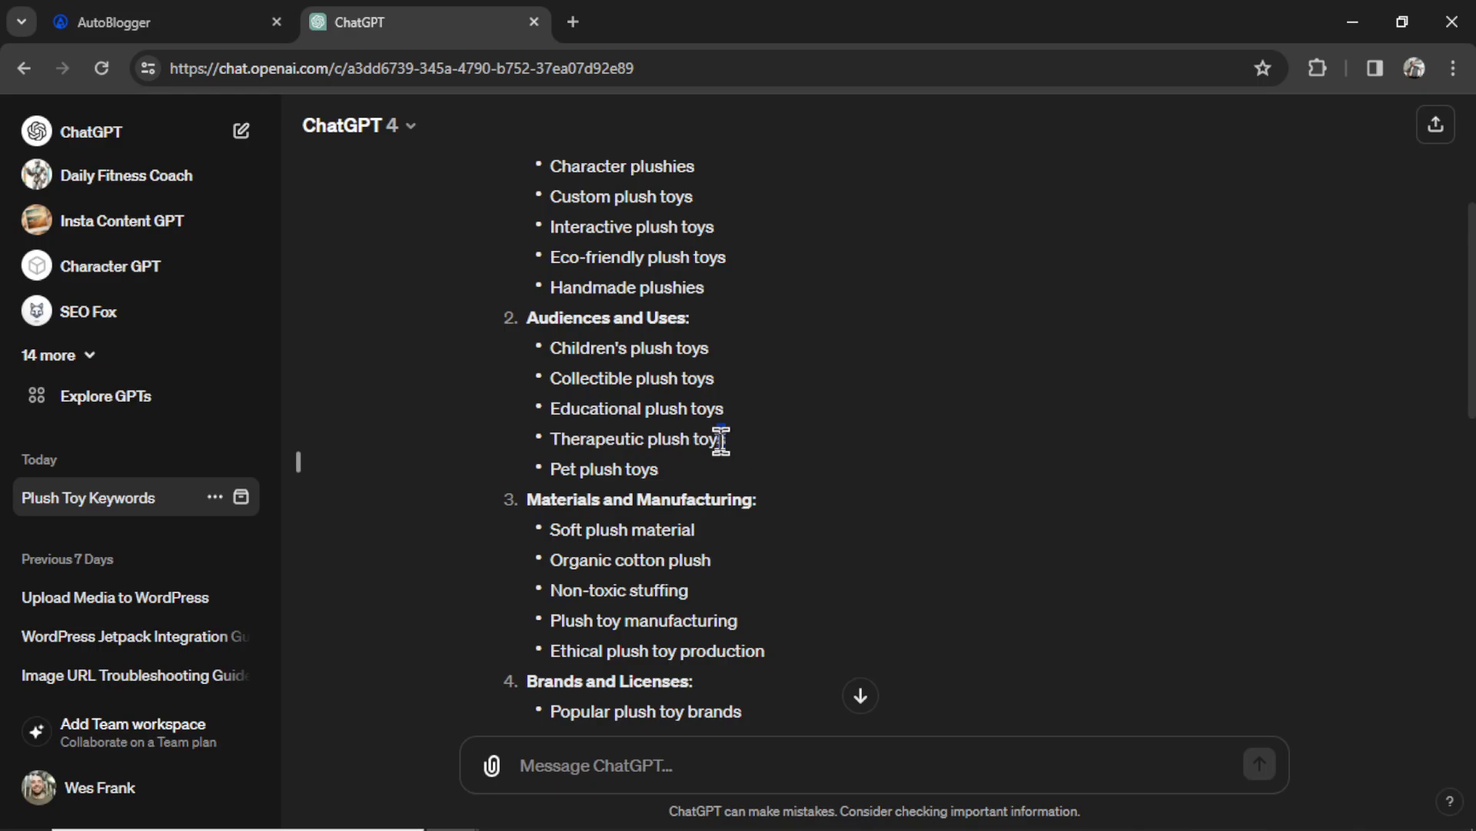
- Add Therapeutic plush toys and Pet plush toys as the last two keyword tags
left_click_drag(726, 438, 549, 440)
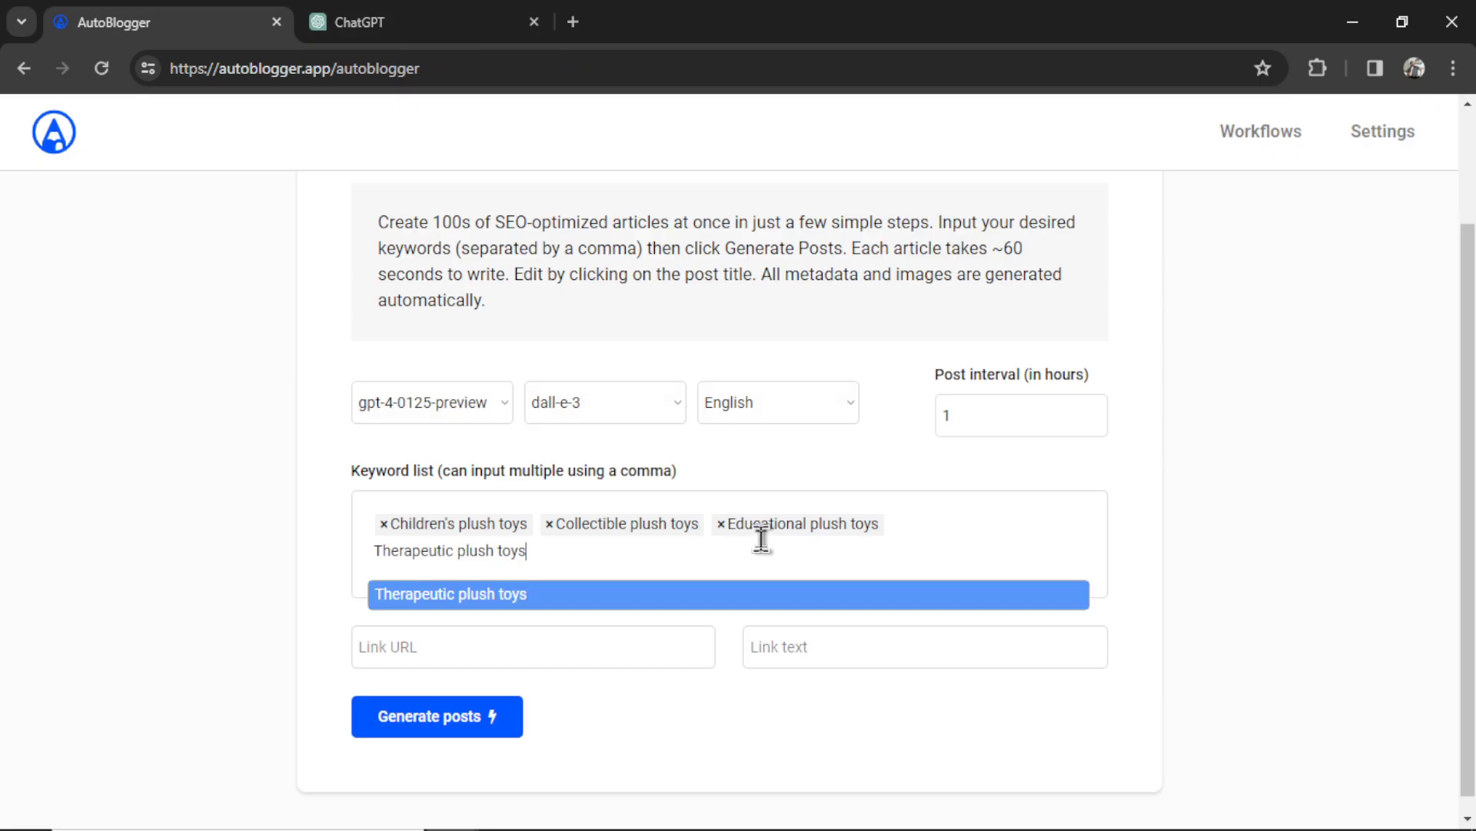
key("Return")
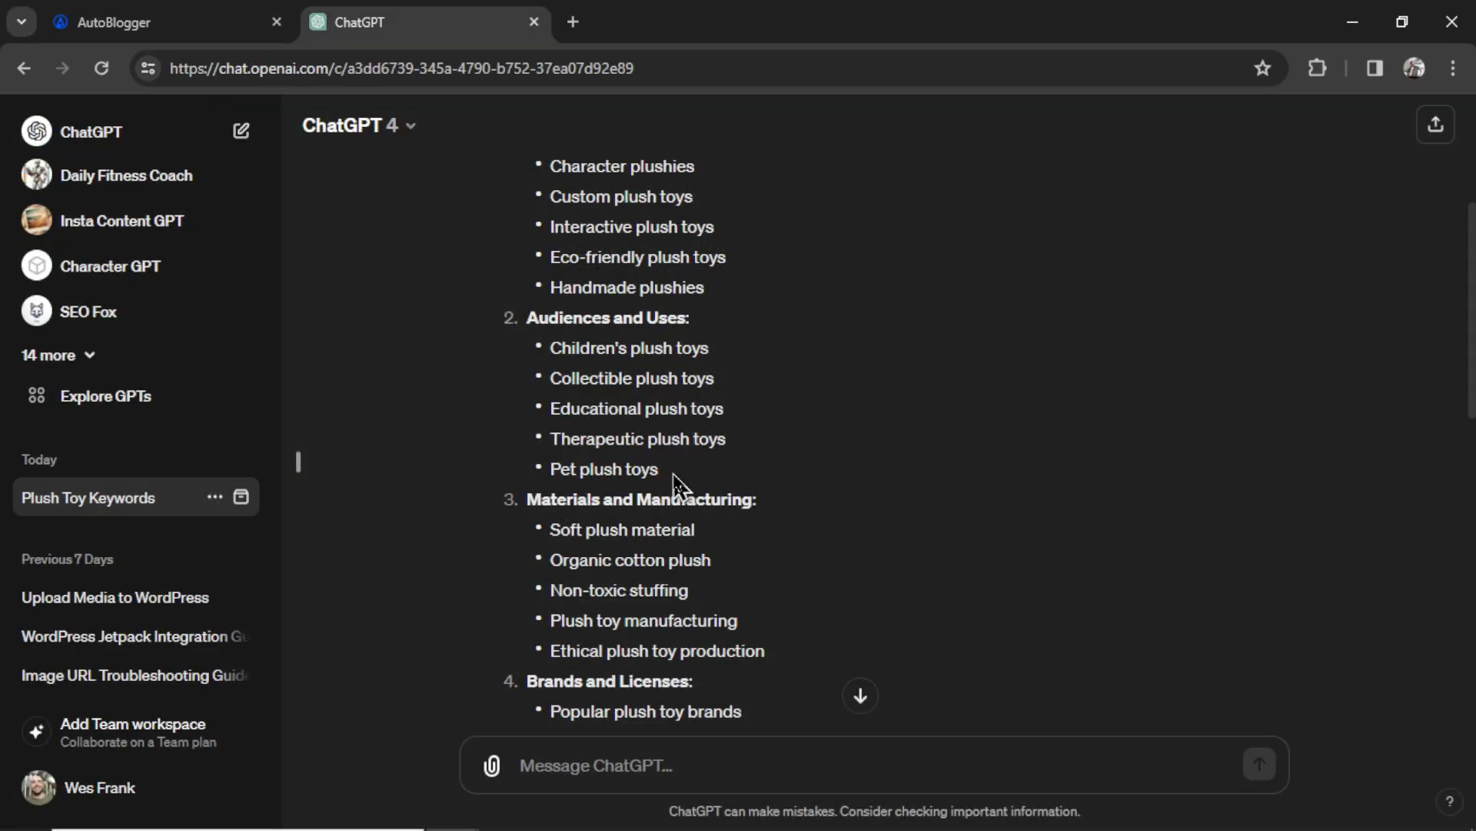
left_click_drag(660, 469, 547, 469)
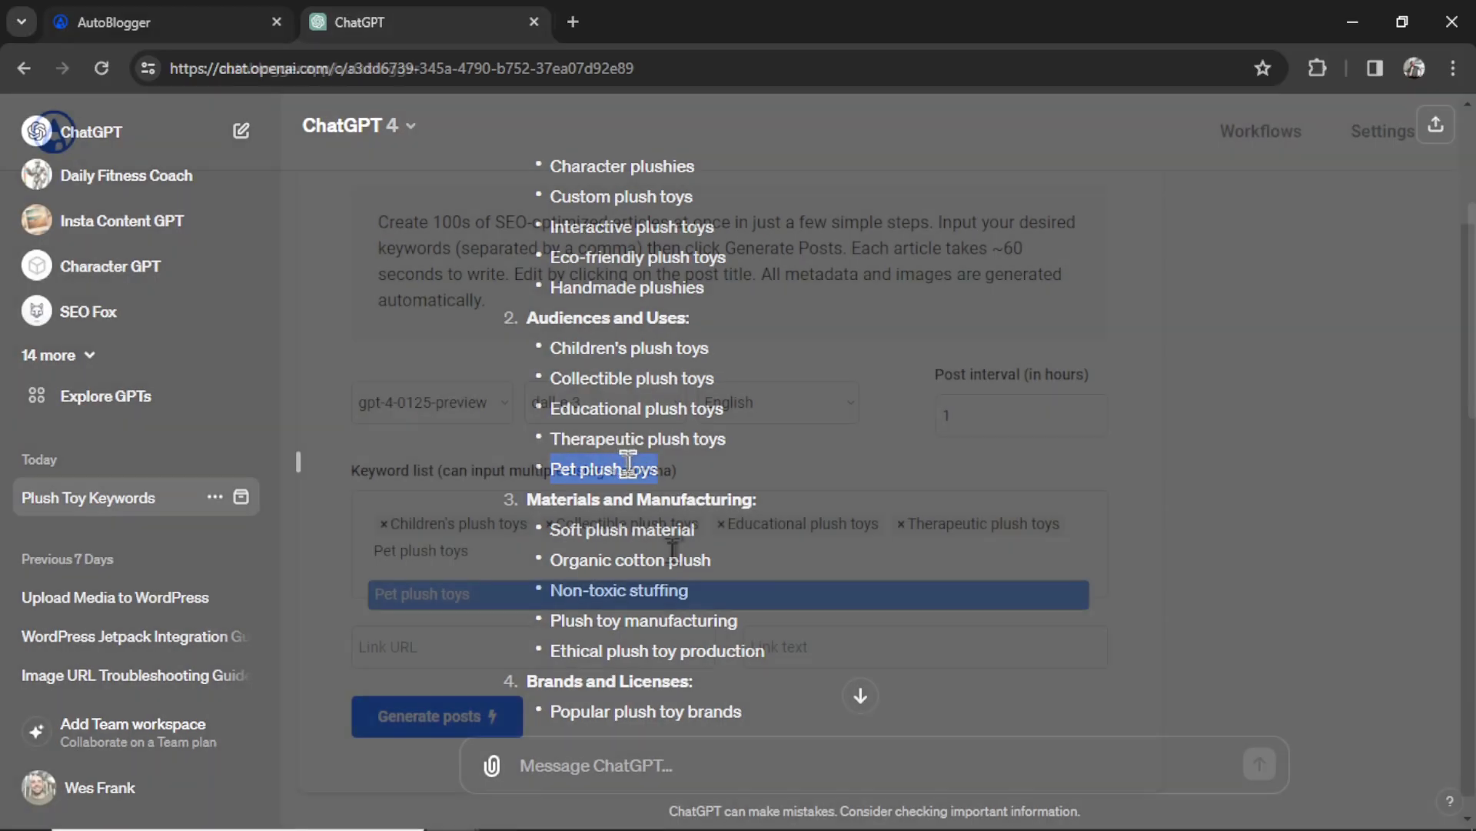
key("Return")
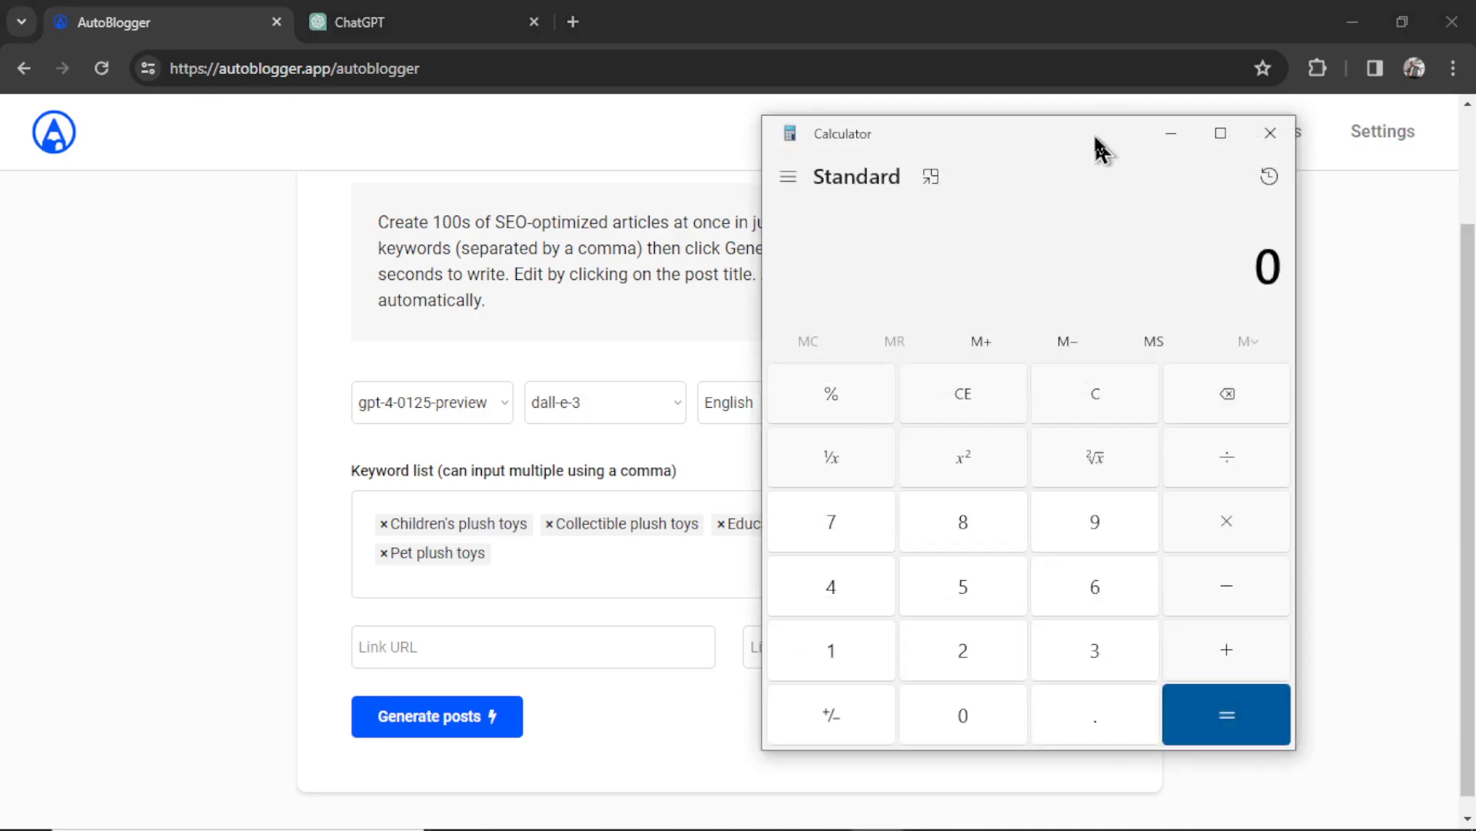
- Move the Calculator aside and compute 100 ÷ 24, about 4.17
left_click_drag(1105, 148, 1225, 159)
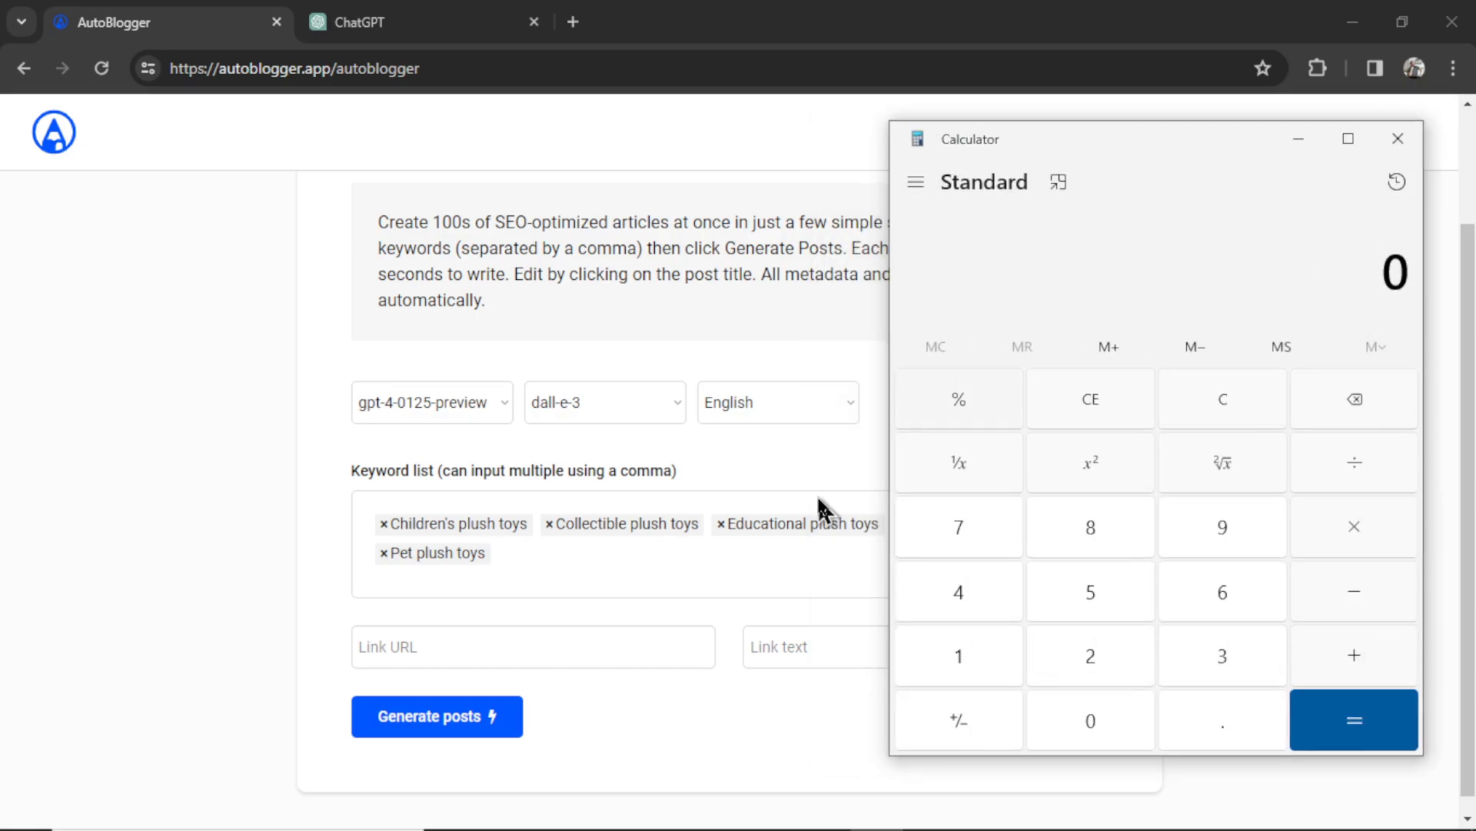
left_click(988, 659)
double_click(1100, 729)
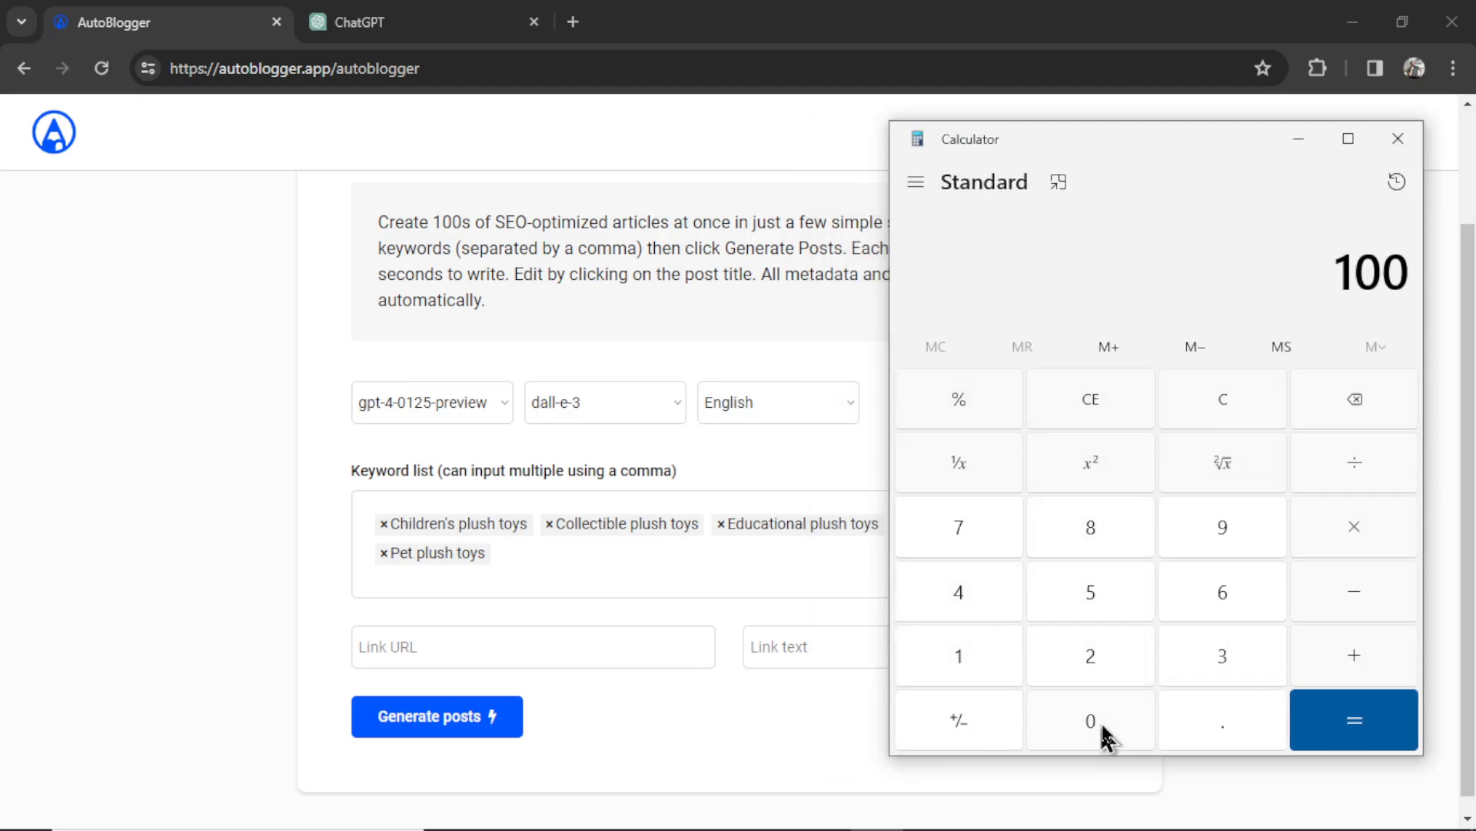
left_click(1401, 461)
left_click(1120, 684)
key("4")
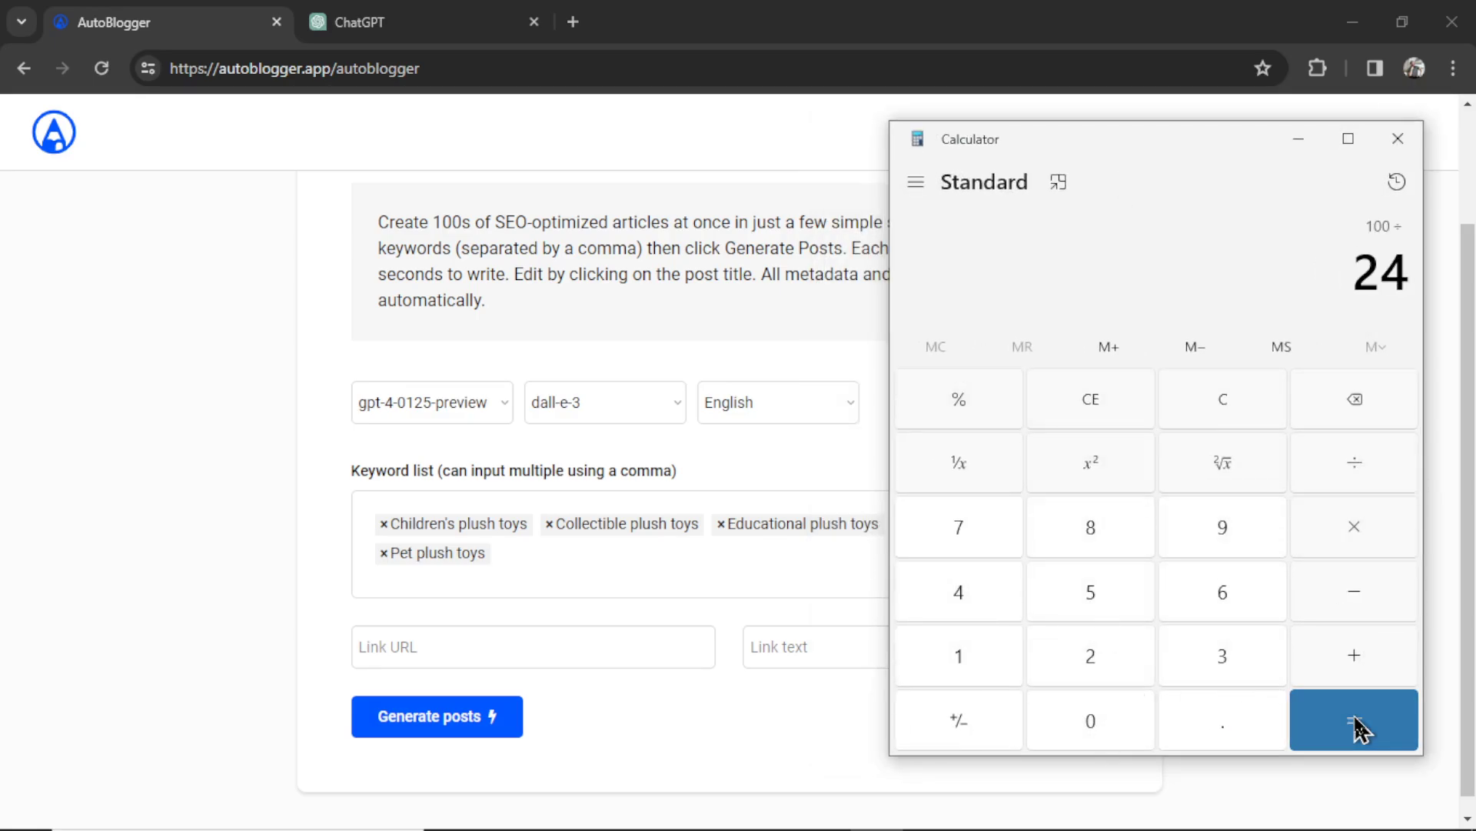
left_click(1356, 723)
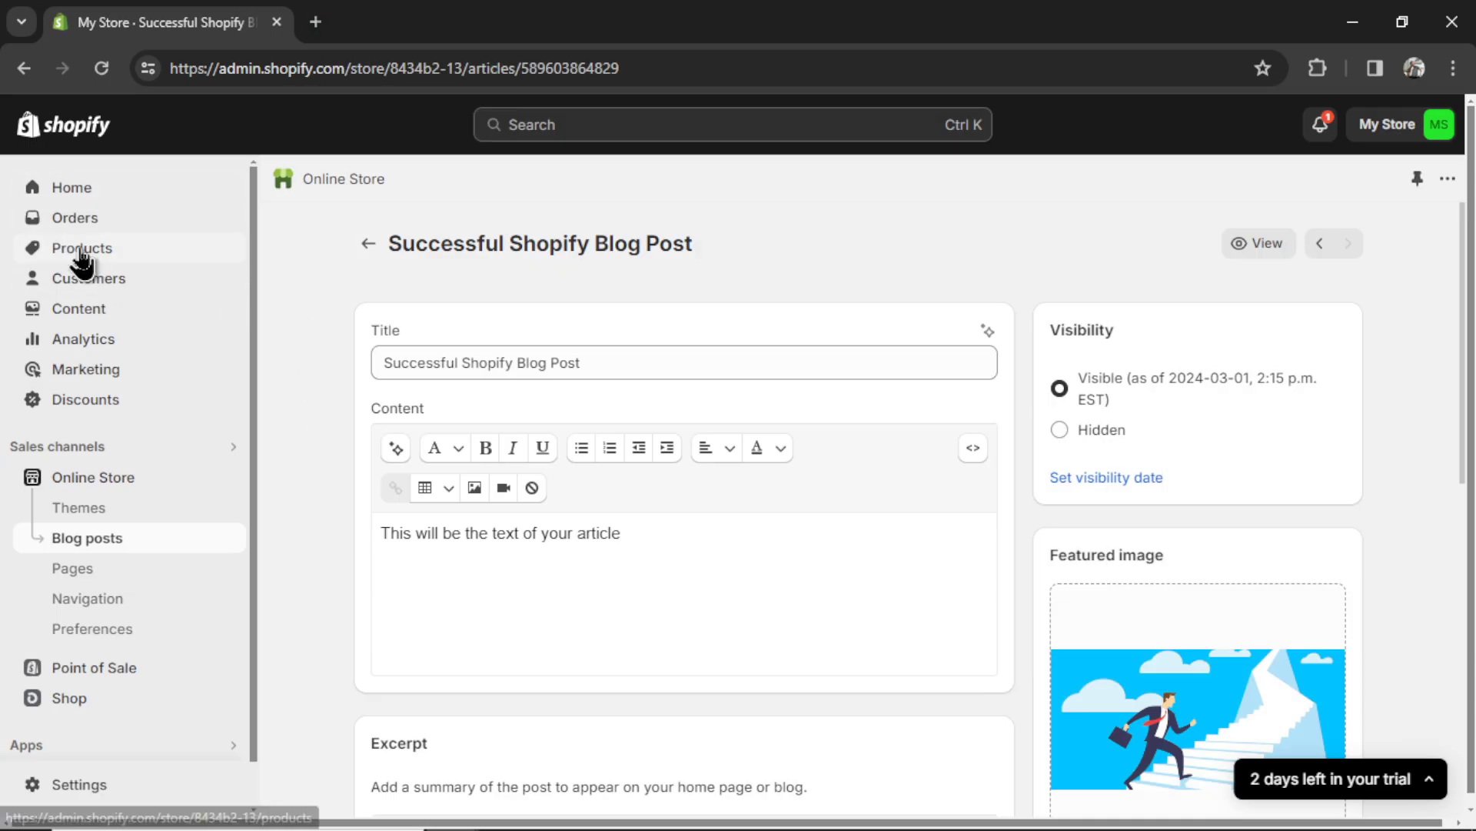
- Create and save an Elephant Plush Toy product priced at 29.00, then select its preview URL
left_click(81, 249)
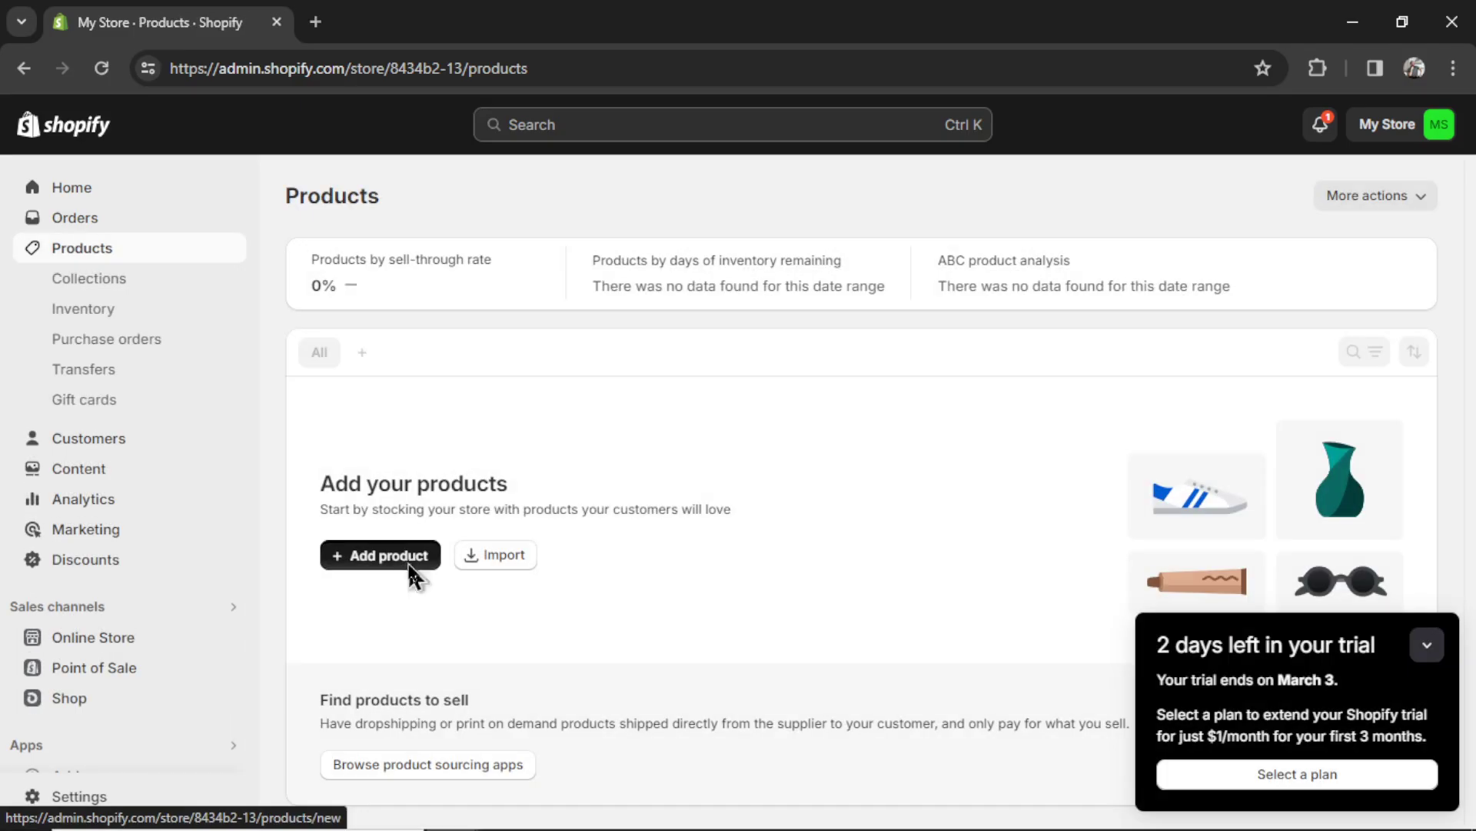
left_click(409, 561)
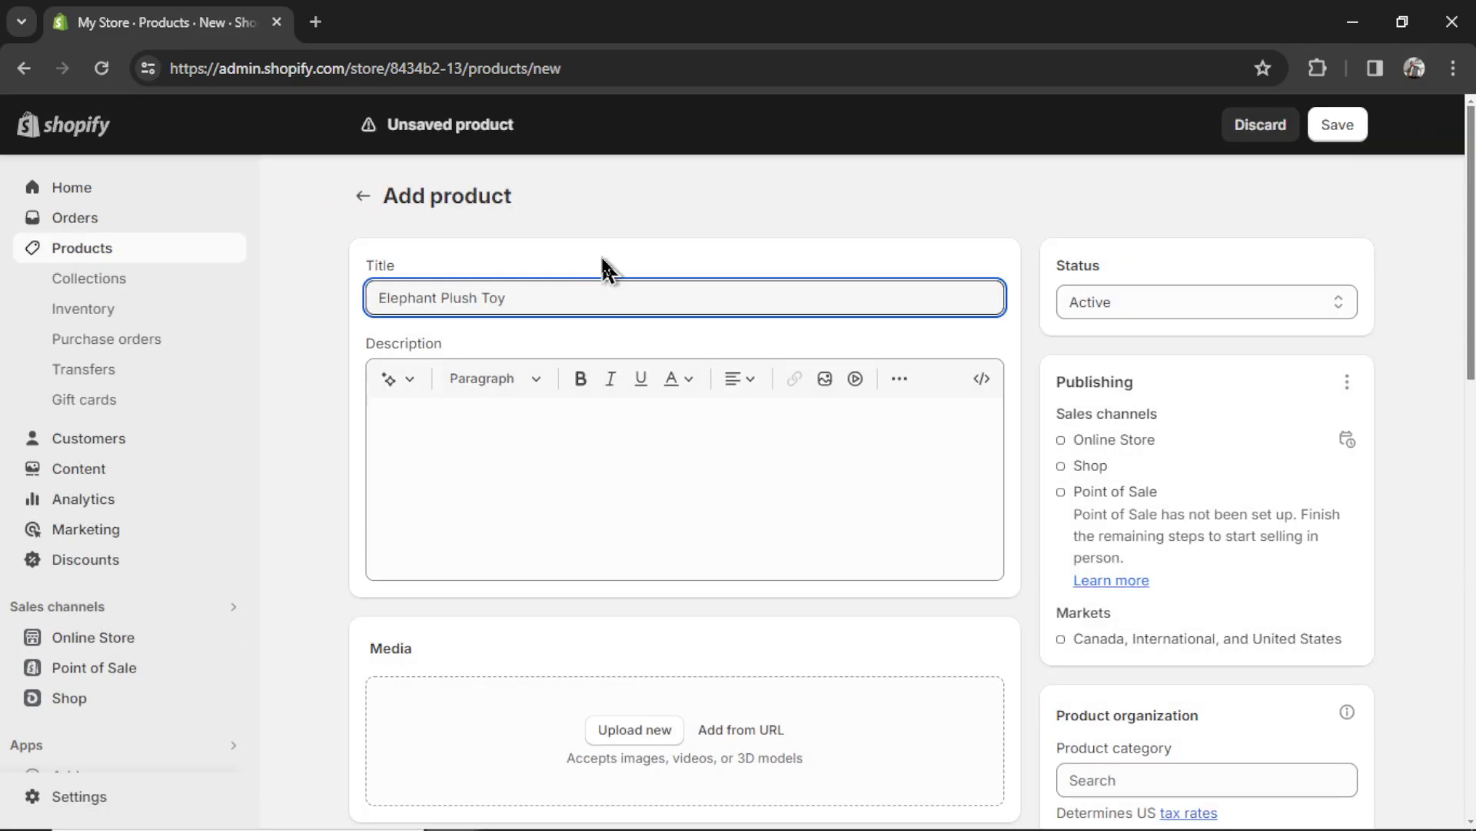
left_click(471, 282)
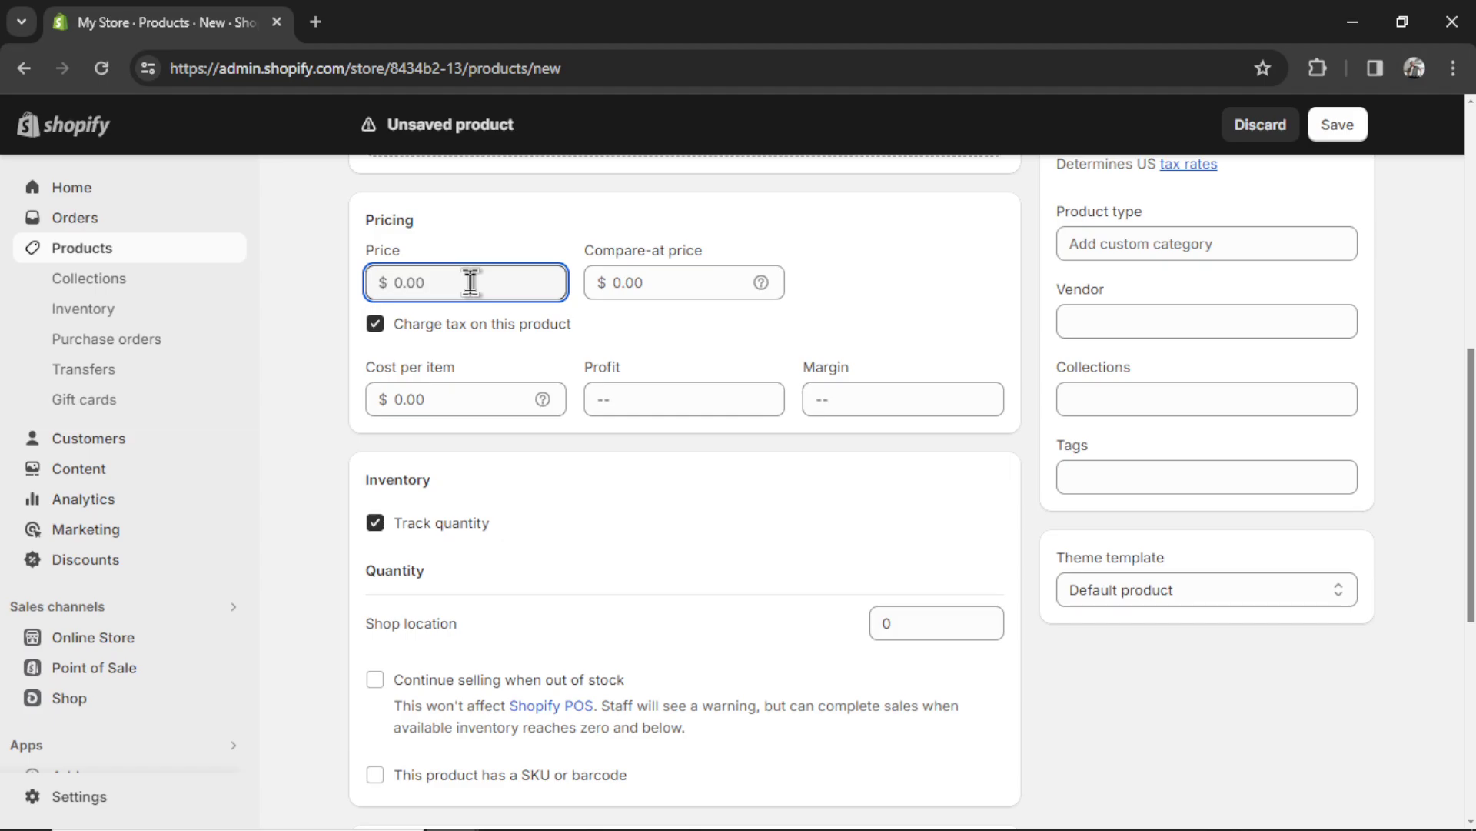
type("29")
left_click(877, 297)
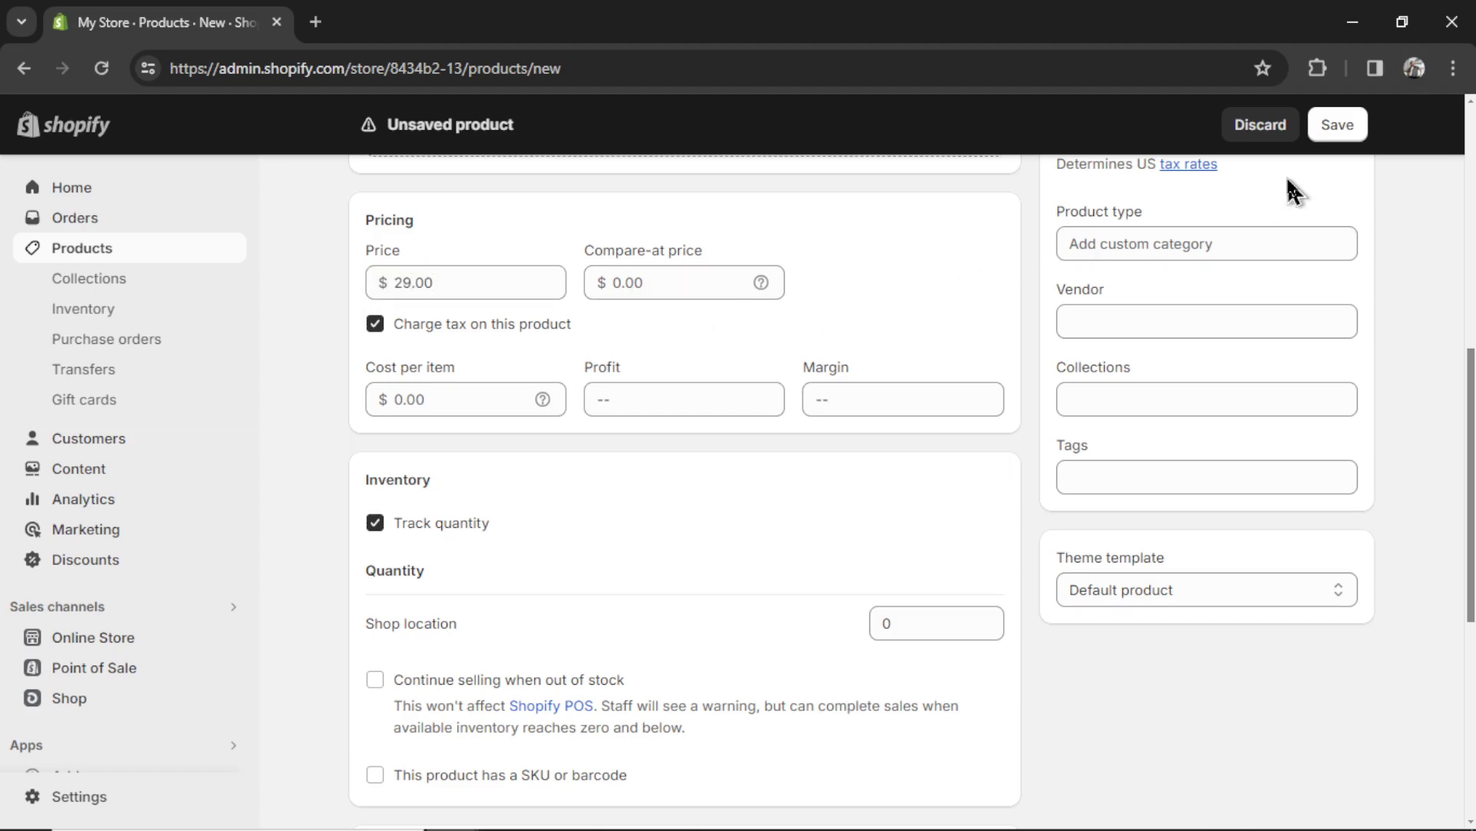
left_click(1342, 130)
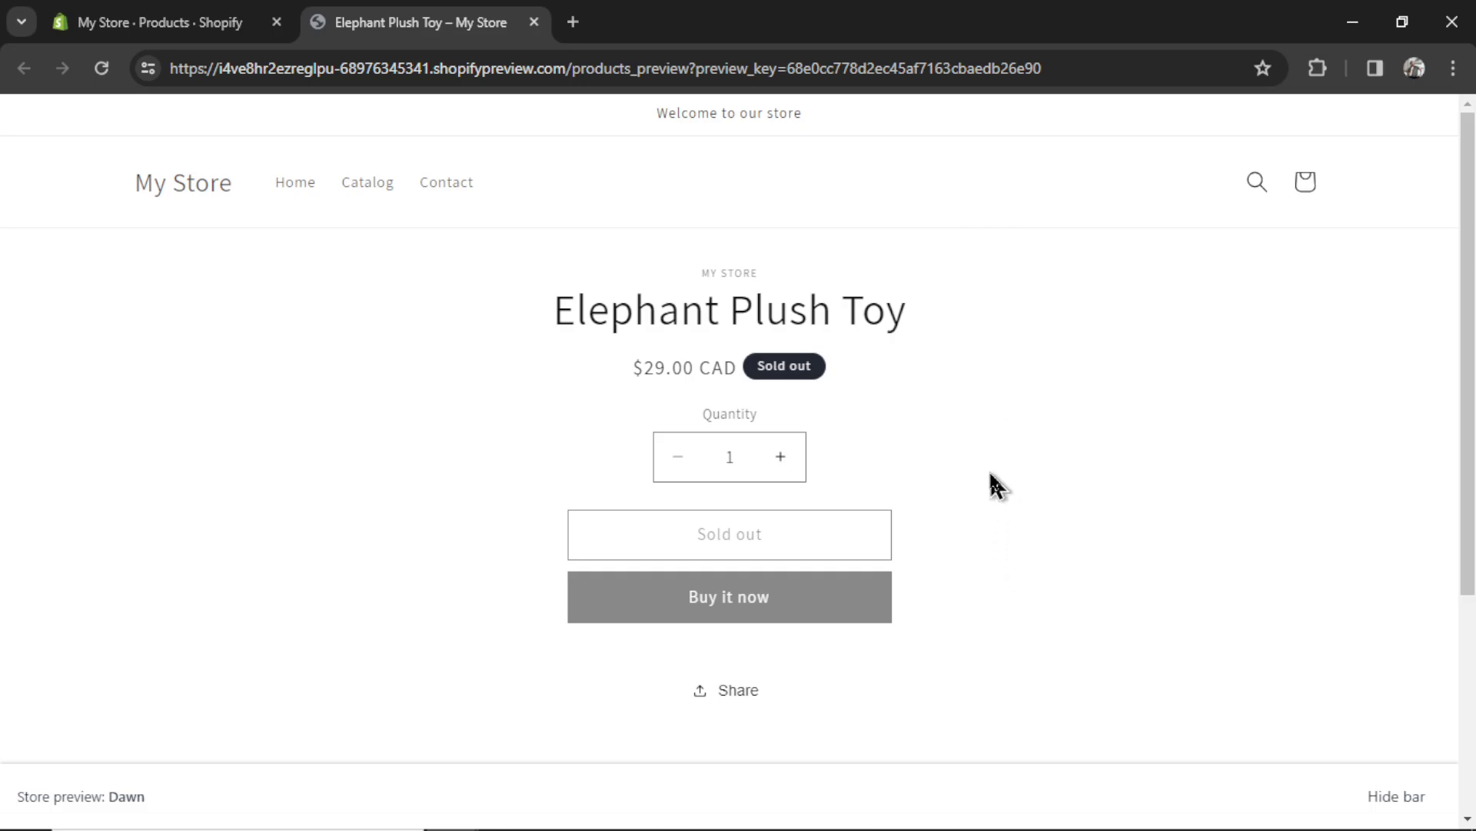
left_click(1075, 68)
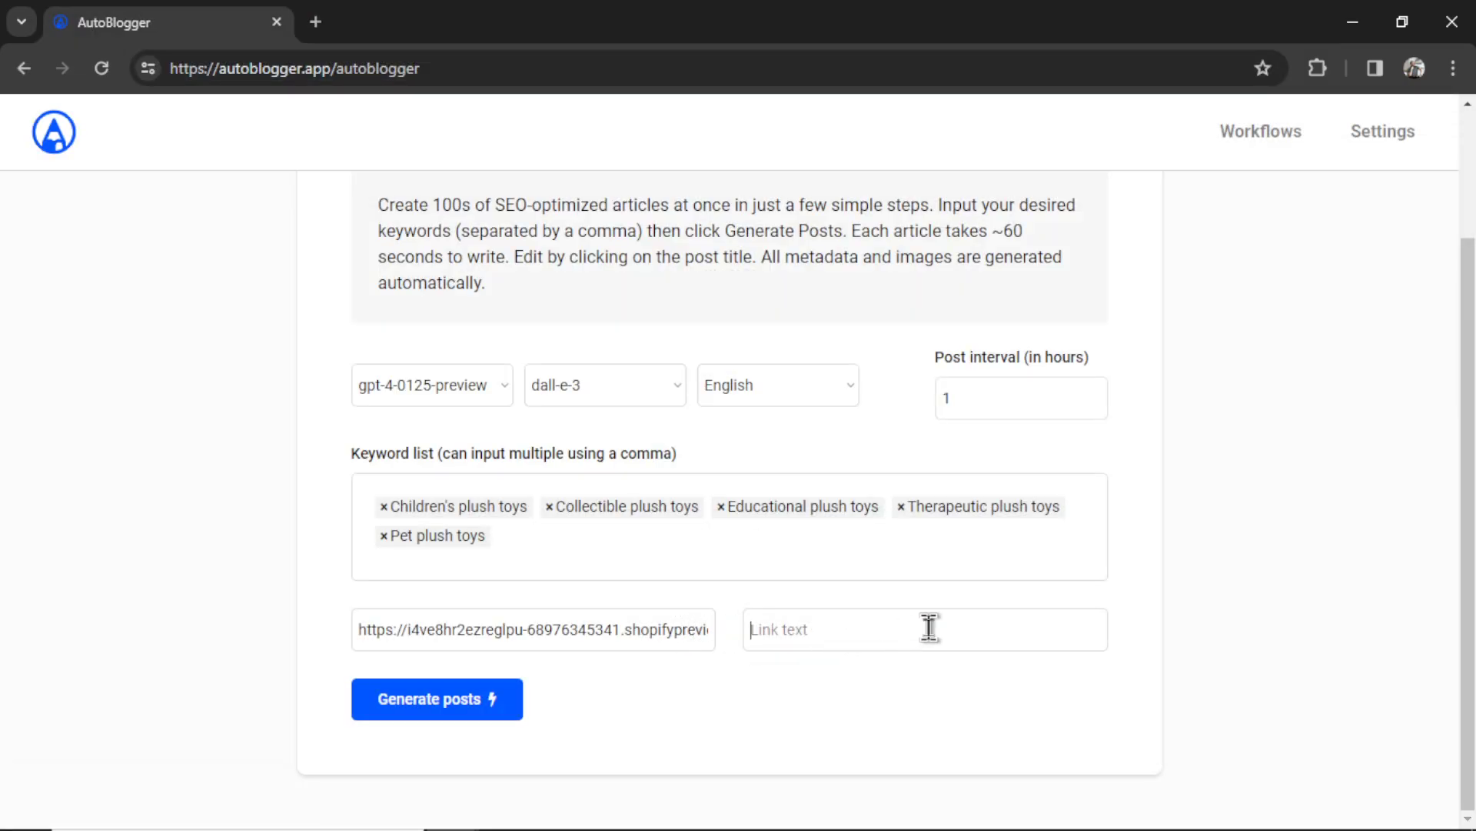
- Paste 'Check out the BEST Elephant plush toy on the market' as link text and generate the posts
key("ctrl+v")
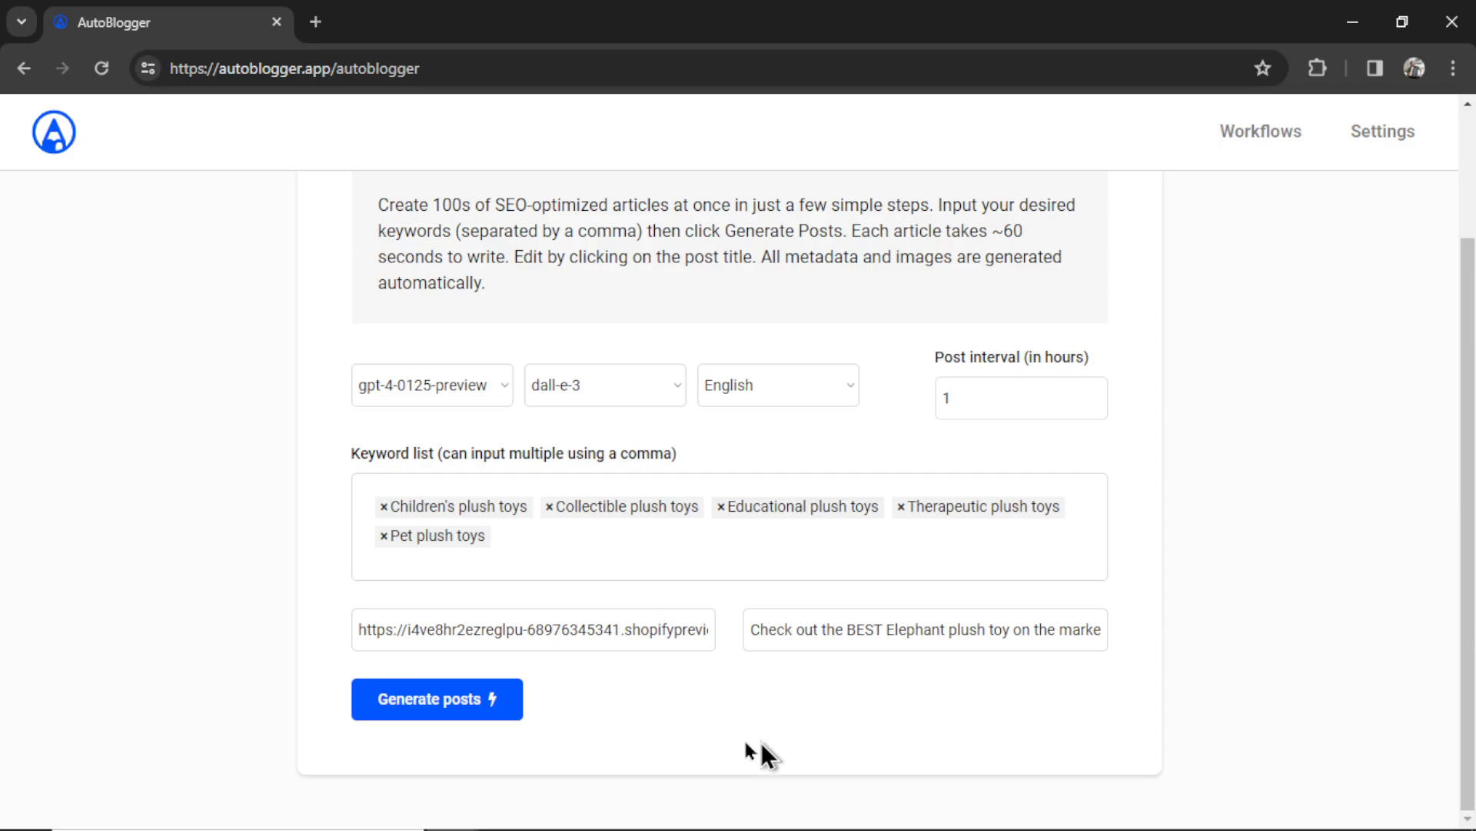
left_click(446, 715)
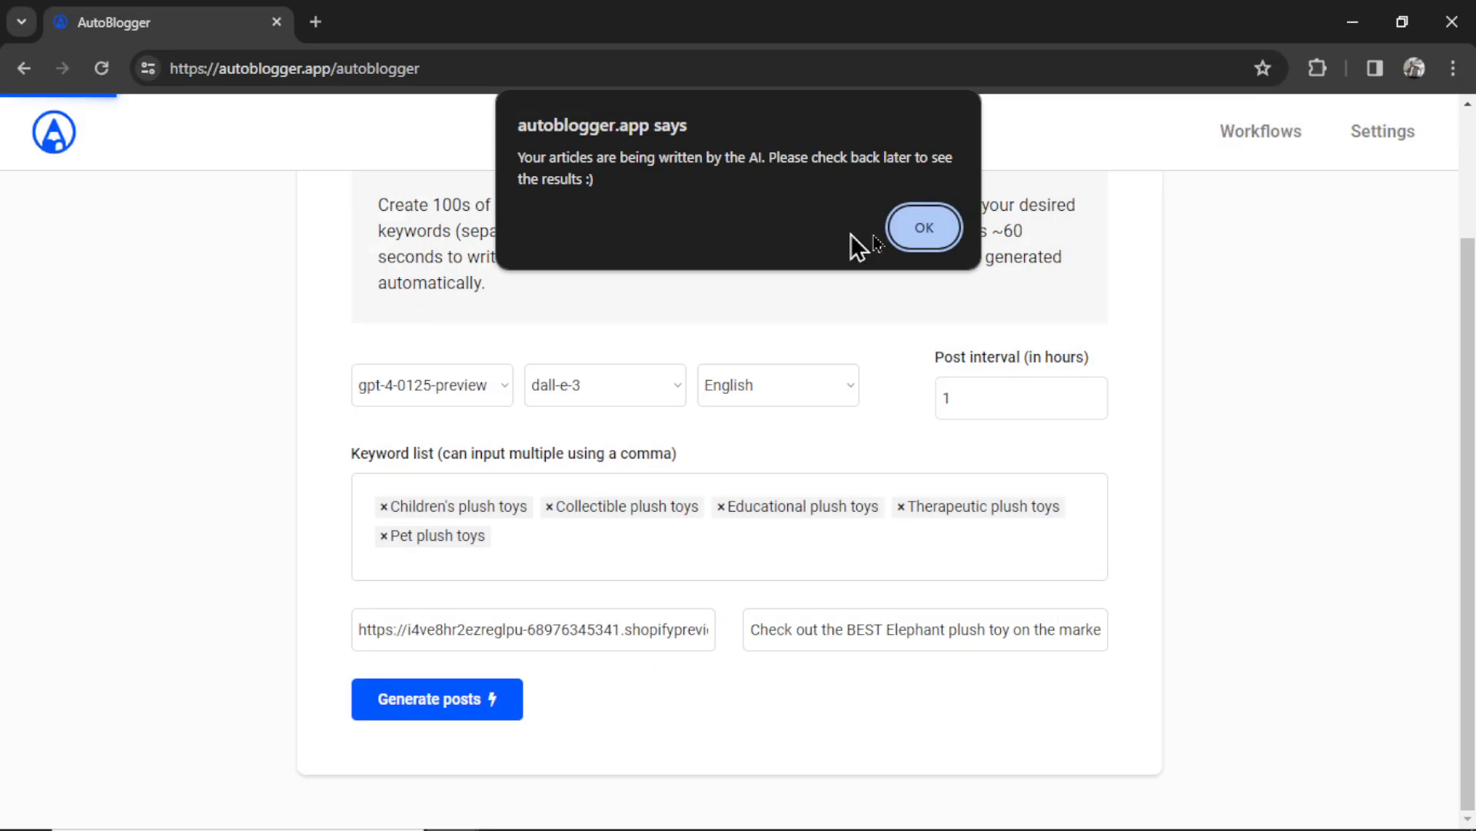
left_click(1039, 341)
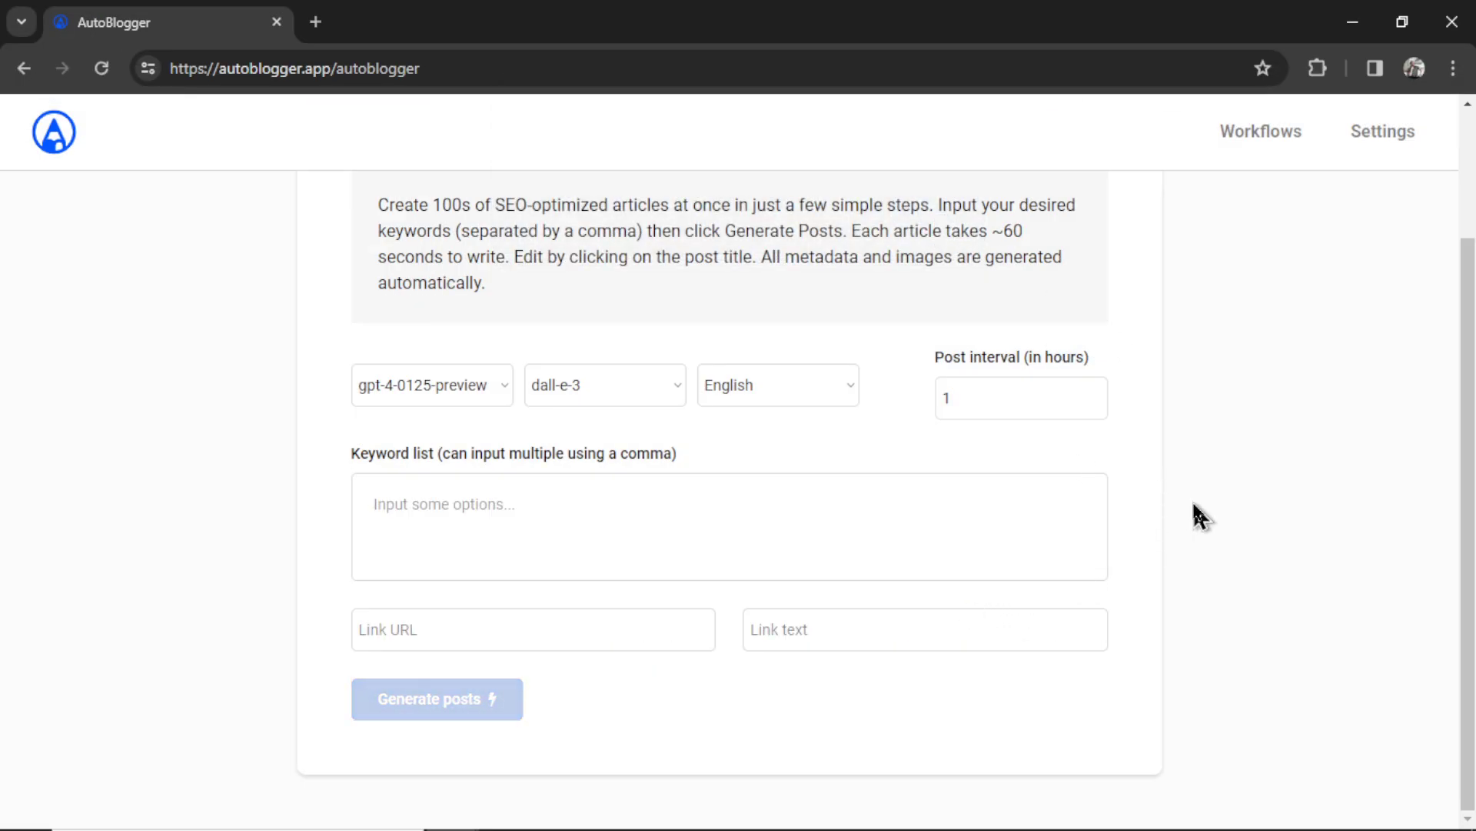
scroll(1192, 507, "up", 2)
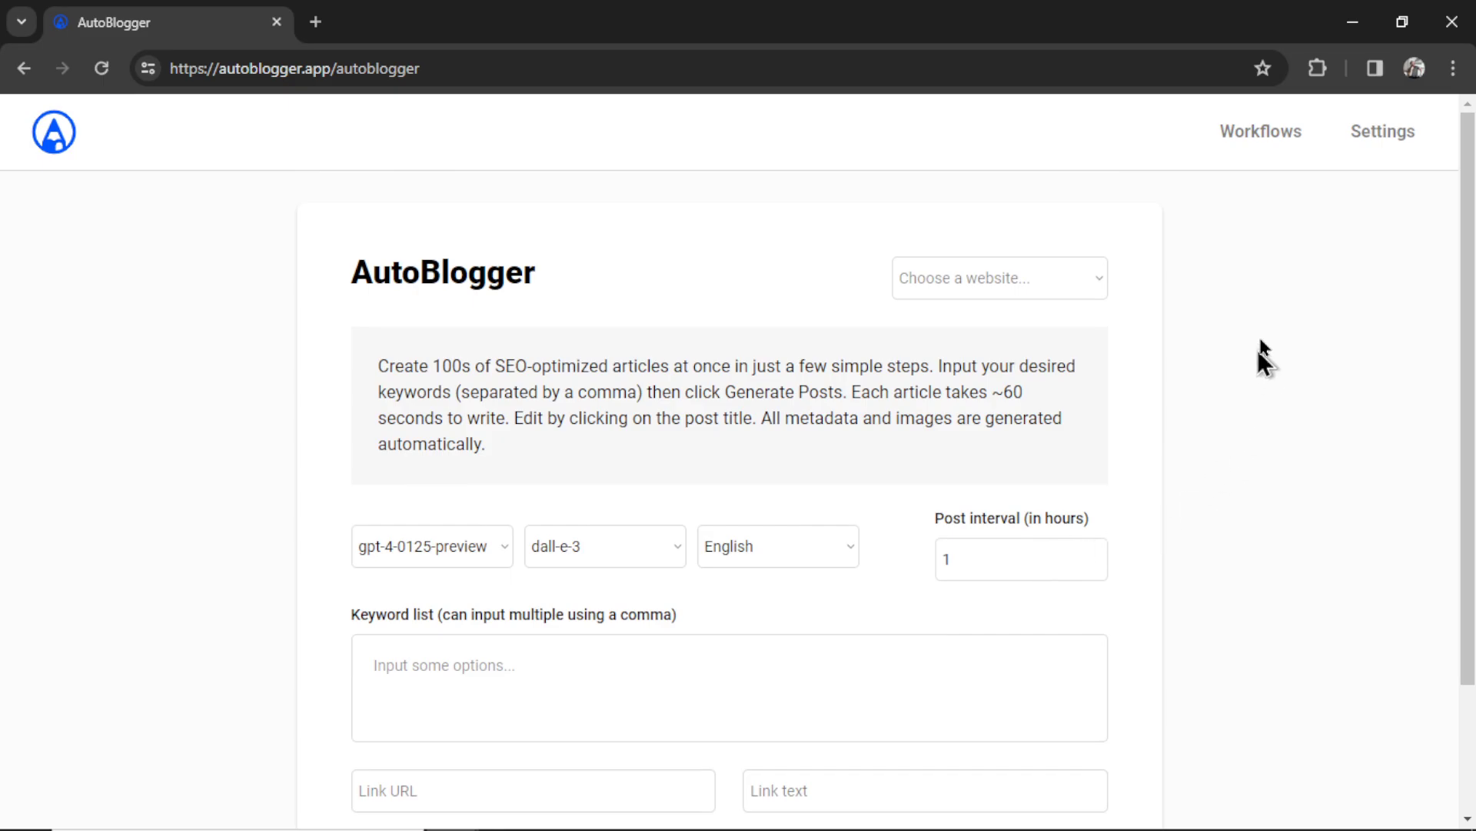
- Open Workflows, view workflow 120's five plush-toy keywords, and close the popup
left_click(1290, 149)
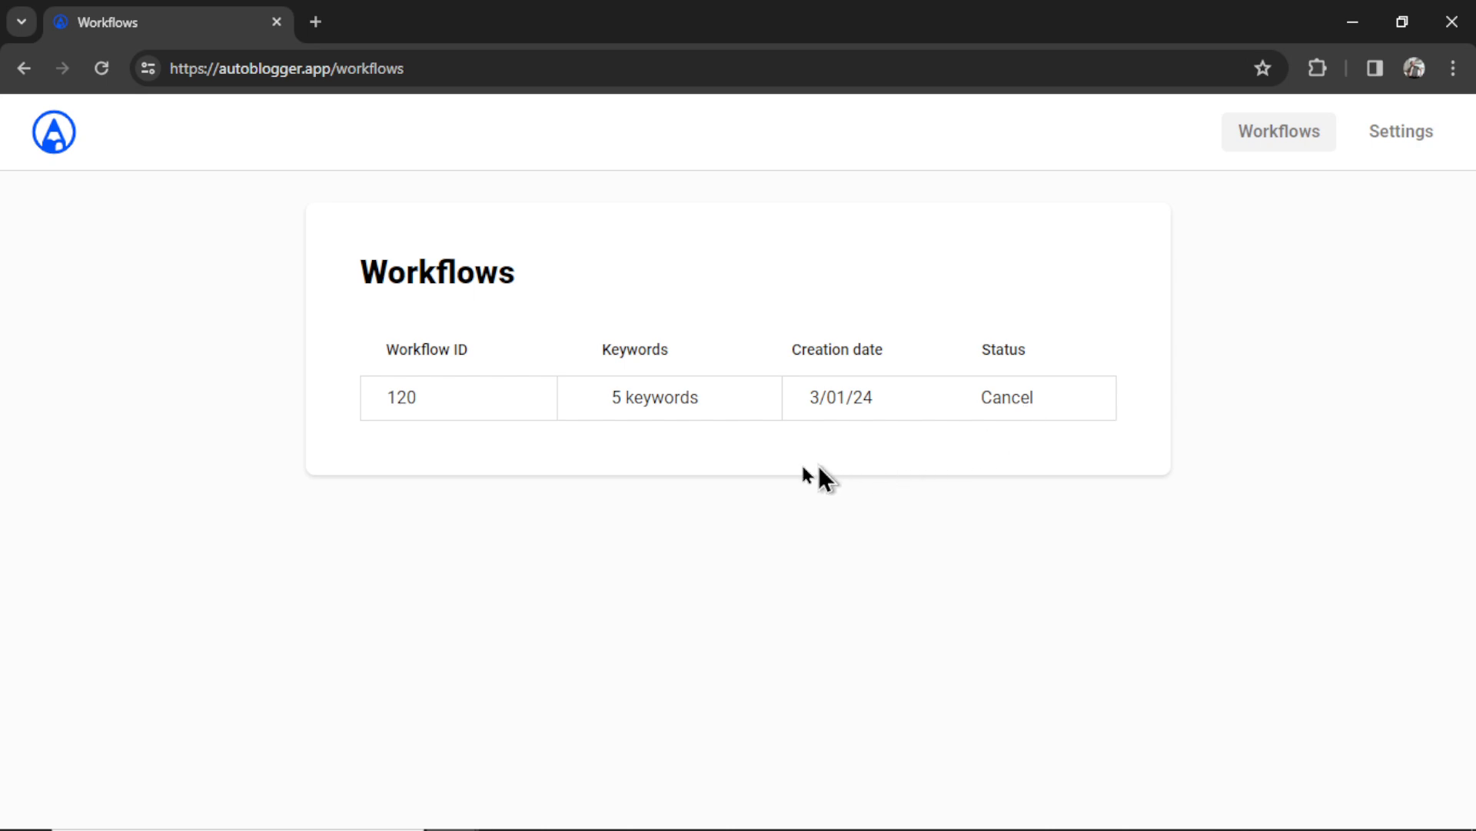
left_click(662, 402)
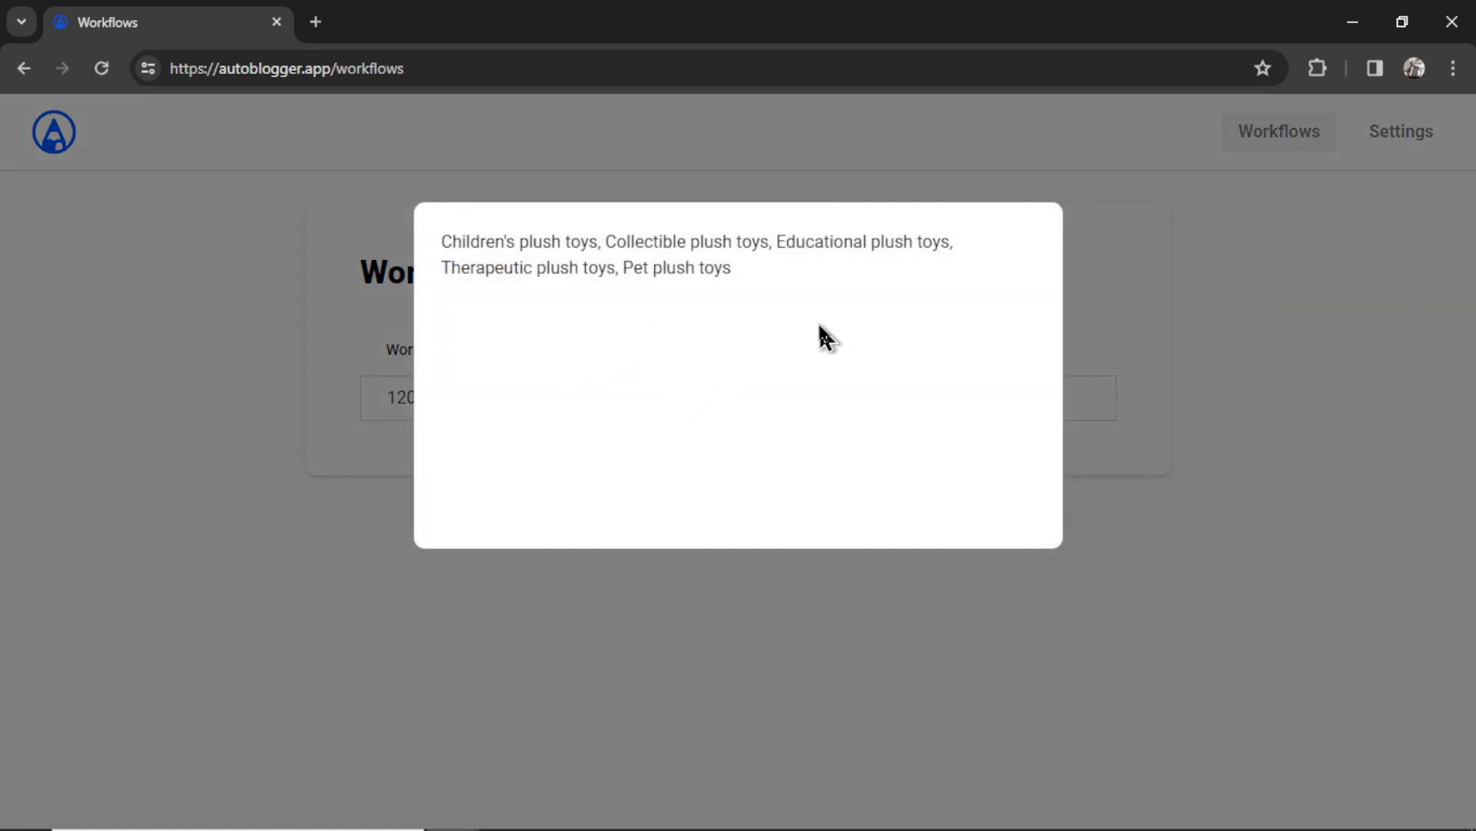
left_click(685, 630)
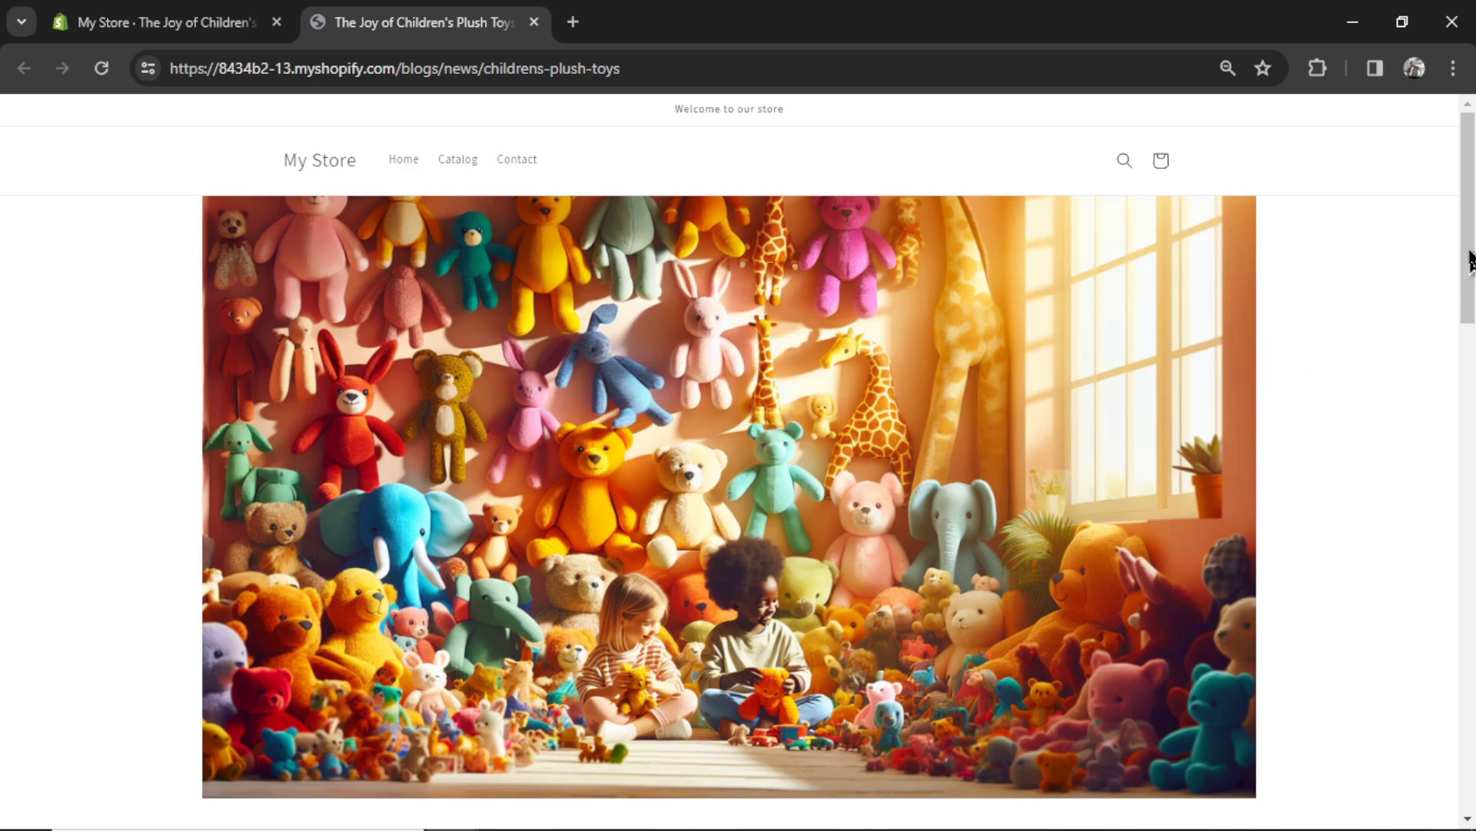
- Scroll through the Children's plush toys article and follow its Elephant Plush Toy product link
left_click_drag(1468, 250, 1470, 270)
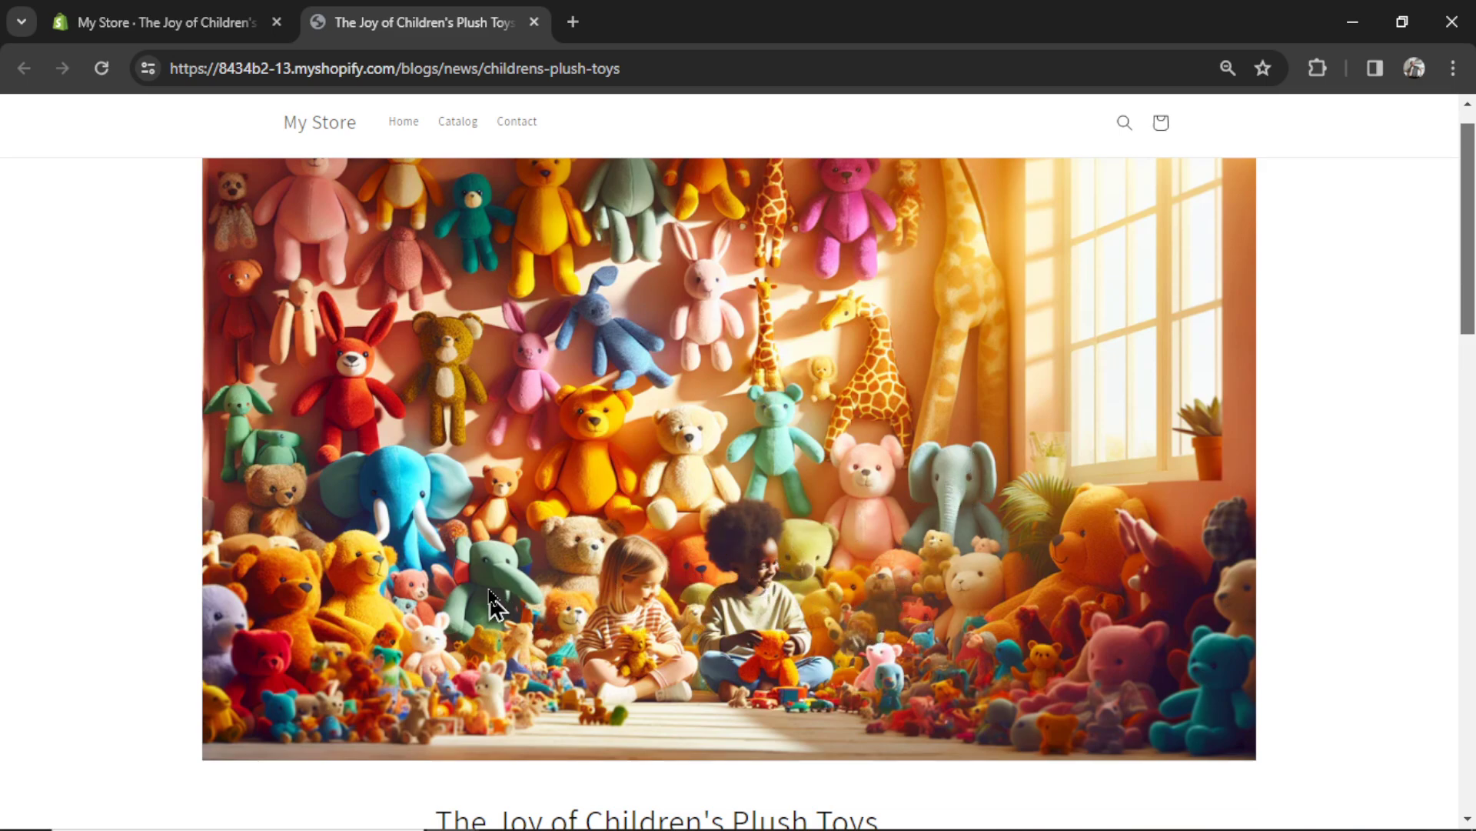
scroll(985, 501, "down", 7)
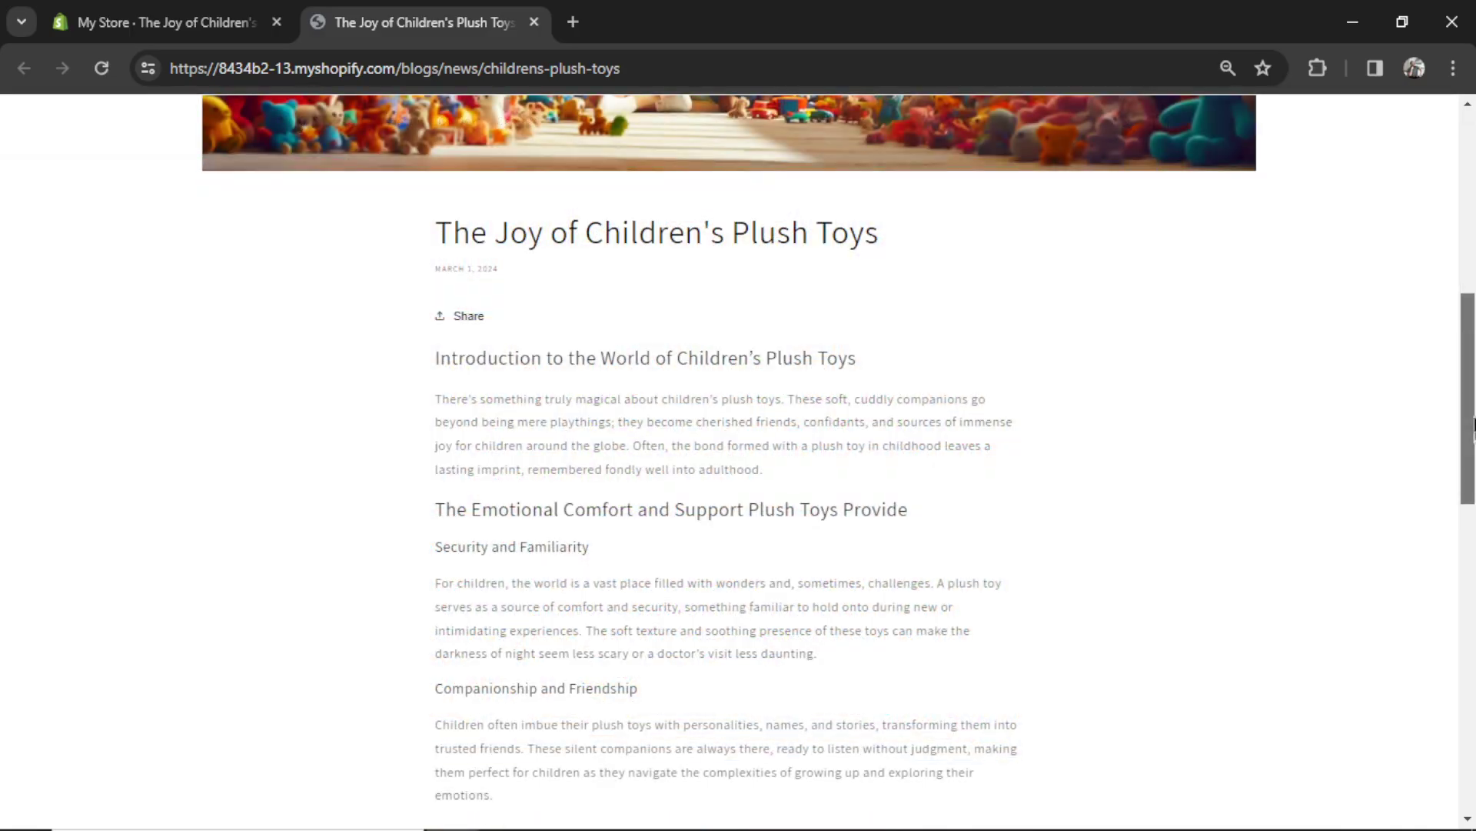
left_click_drag(1473, 425, 1473, 692)
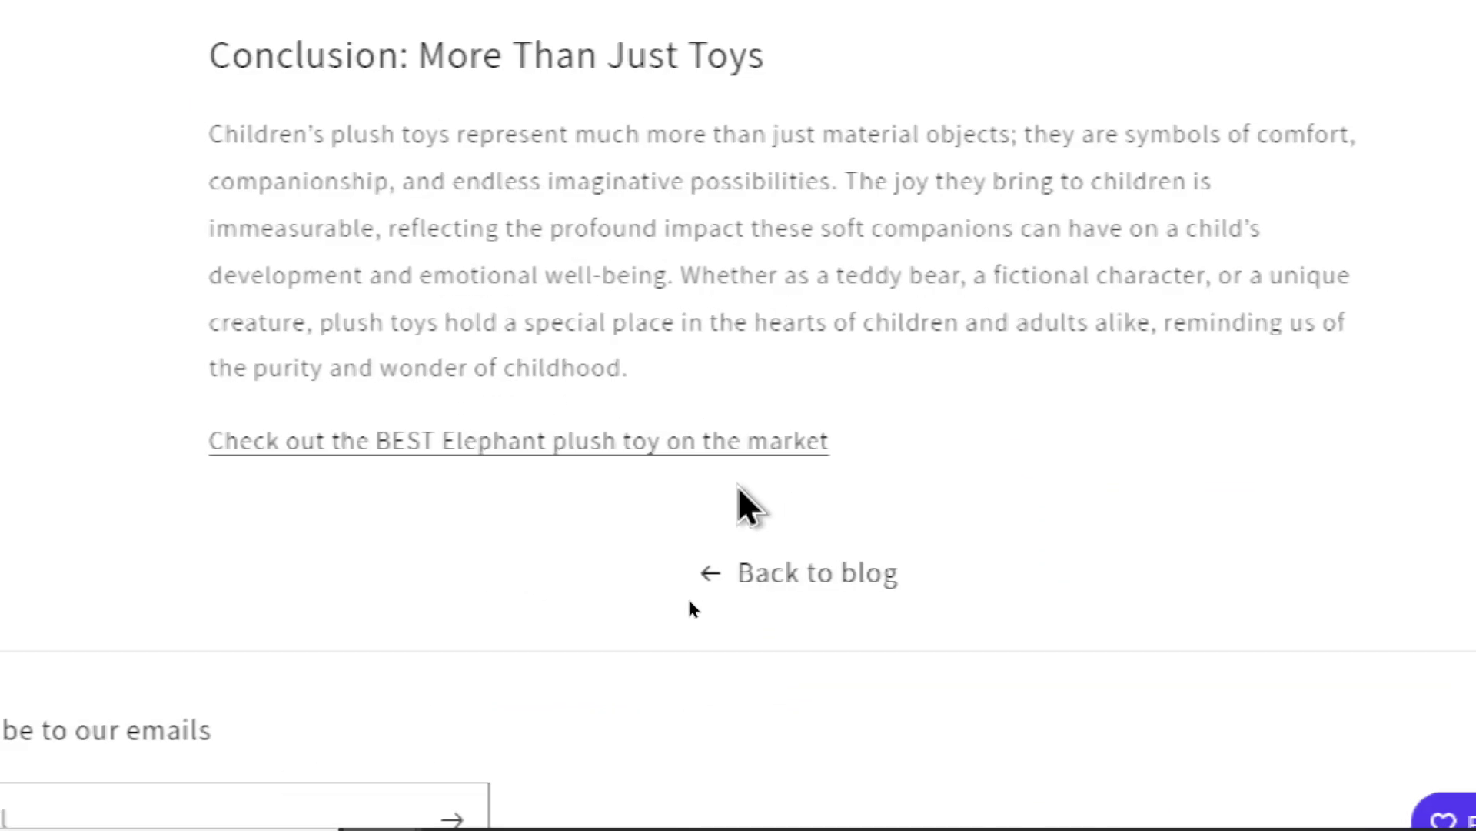
left_click(738, 443)
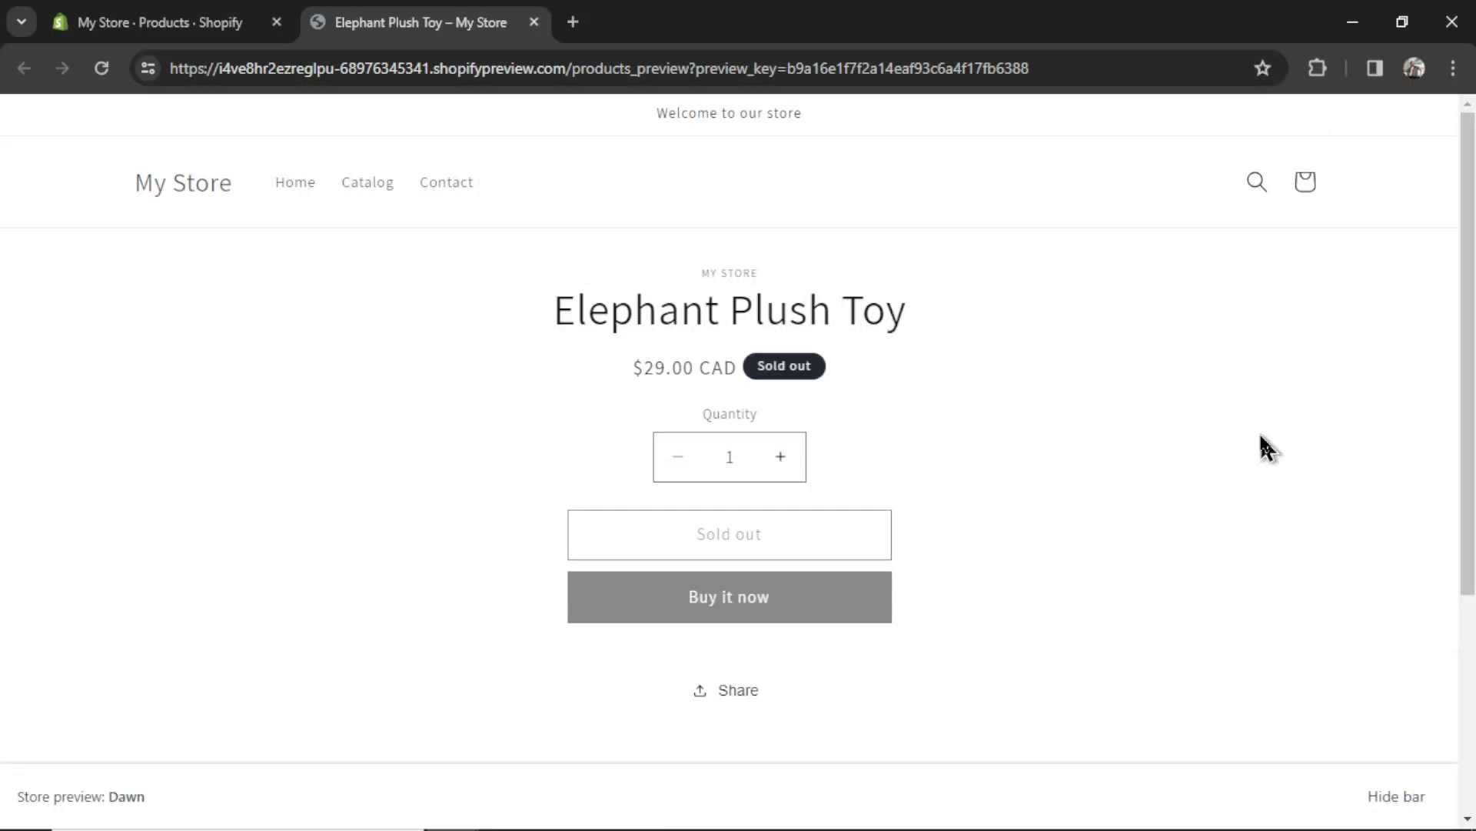